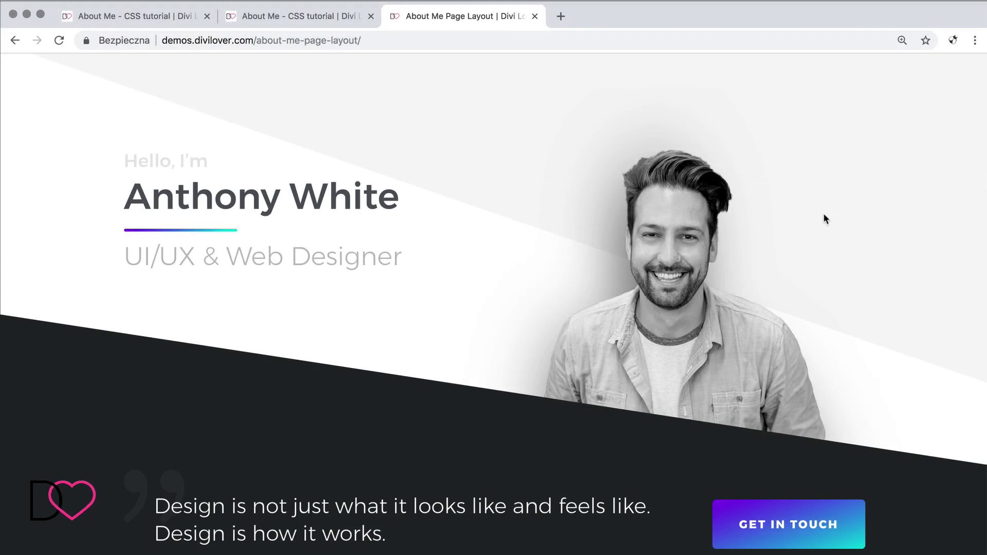
Step: Confirm the More About Me button carries the CSS class dl-button
{"action": "scroll", "coordinate": [824, 219], "scroll_direction": "down", "scroll_amount": 3}
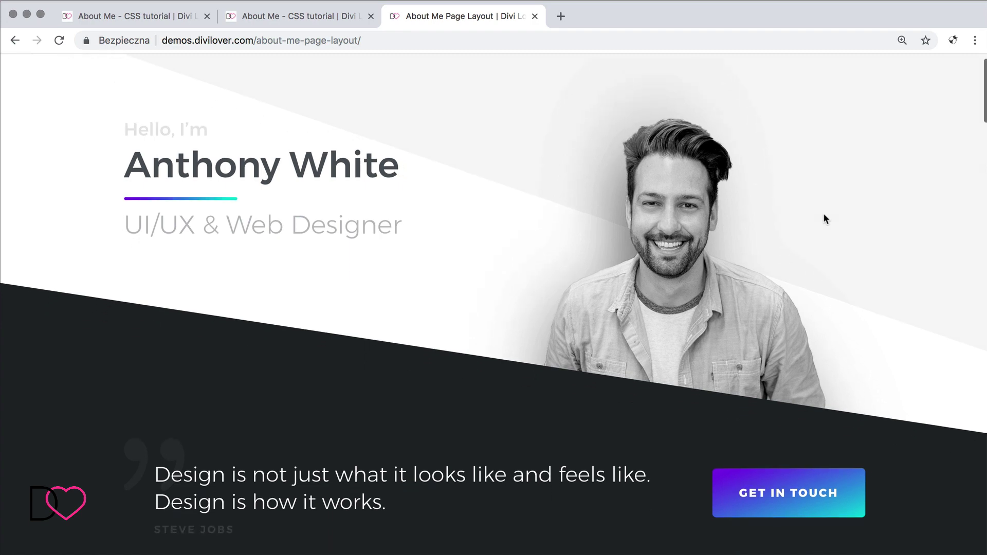
{"action": "scroll", "coordinate": [824, 219], "scroll_direction": "down", "scroll_amount": 2}
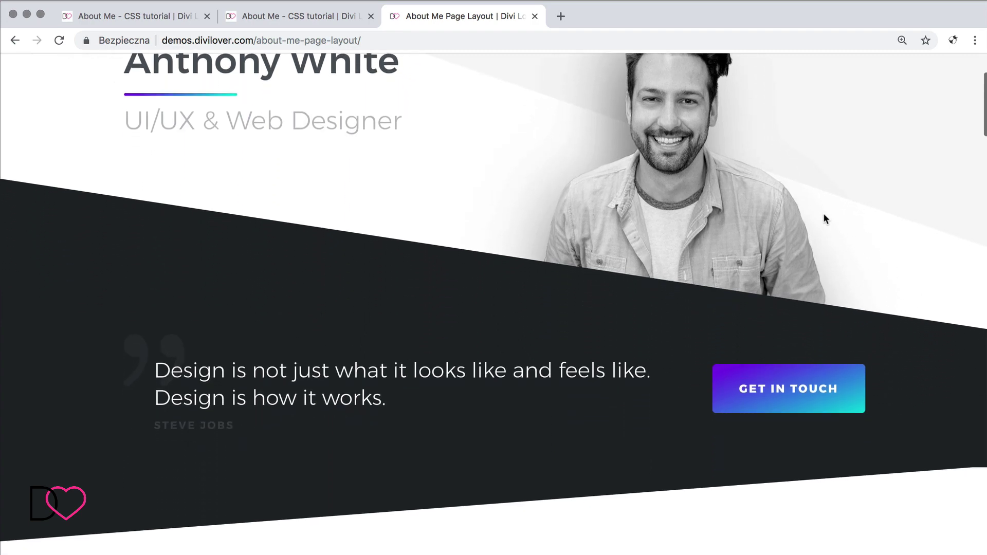
{"action": "scroll", "coordinate": [824, 218], "scroll_direction": "down", "scroll_amount": 2}
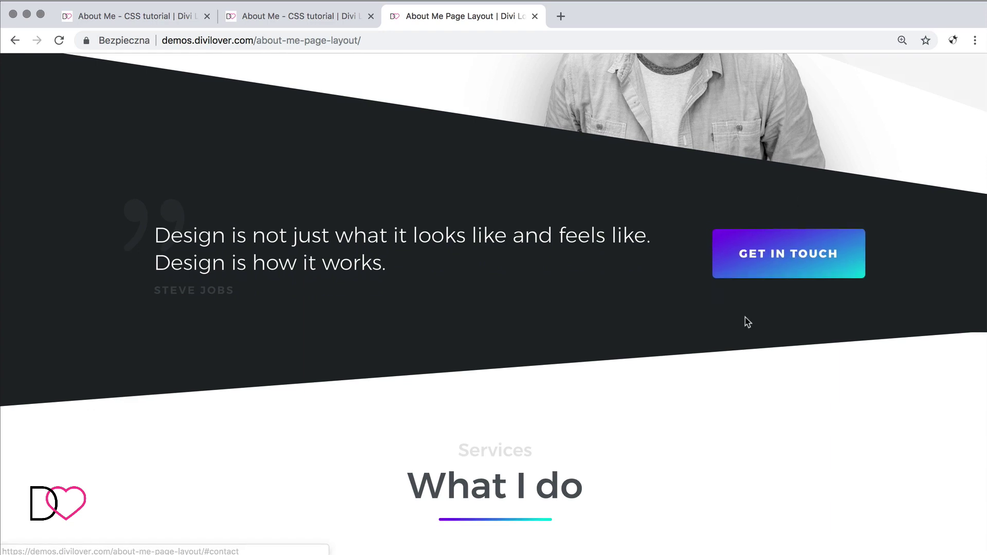
{"action": "scroll", "coordinate": [746, 319], "scroll_direction": "down", "scroll_amount": 8}
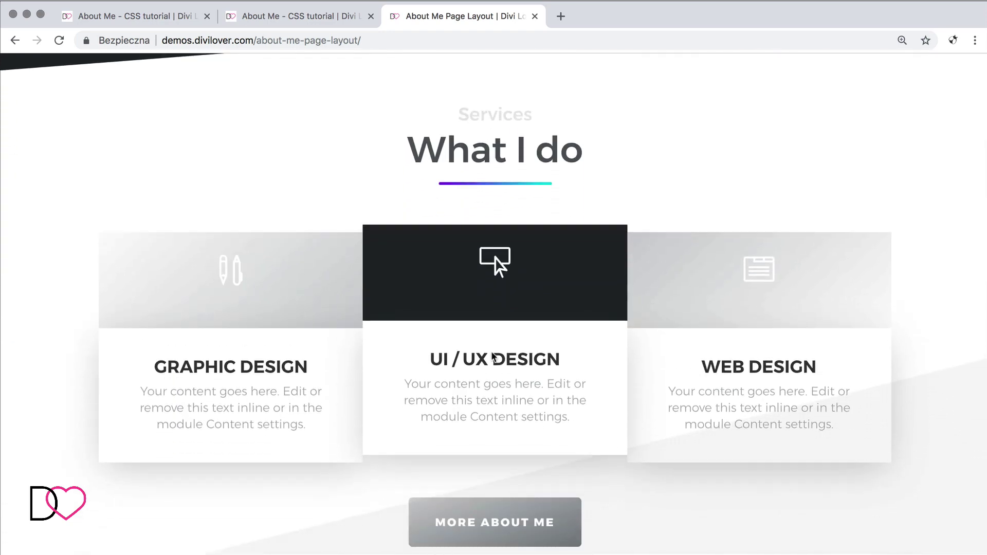
{"action": "scroll", "coordinate": [260, 354], "scroll_direction": "down", "scroll_amount": 3}
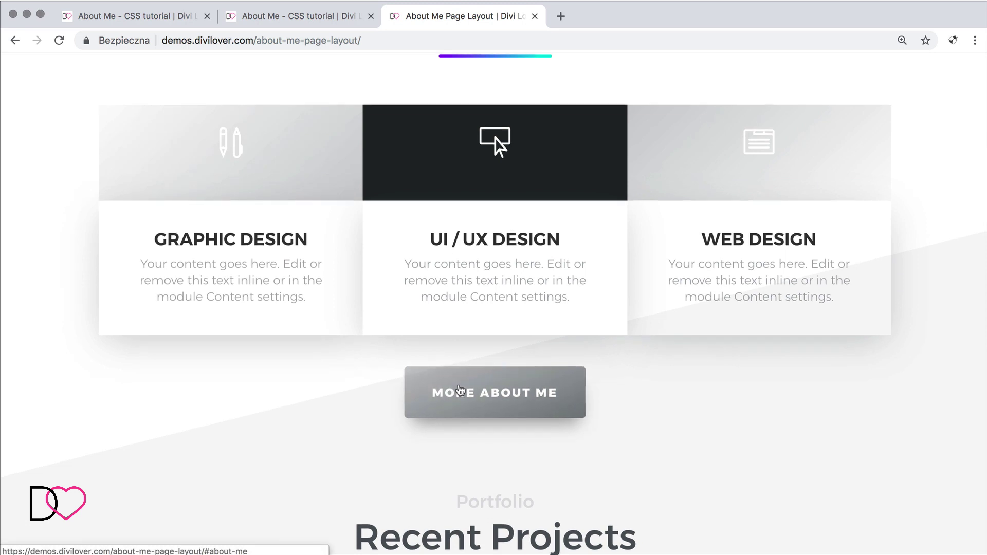
{"action": "scroll", "coordinate": [455, 391], "scroll_direction": "down", "scroll_amount": 10}
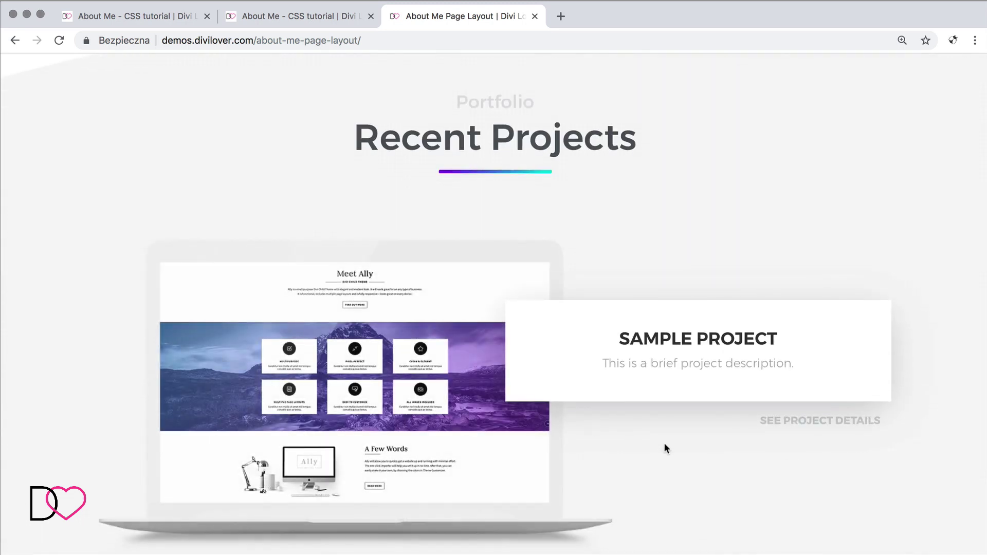
{"action": "scroll", "coordinate": [666, 443], "scroll_direction": "down", "scroll_amount": 2}
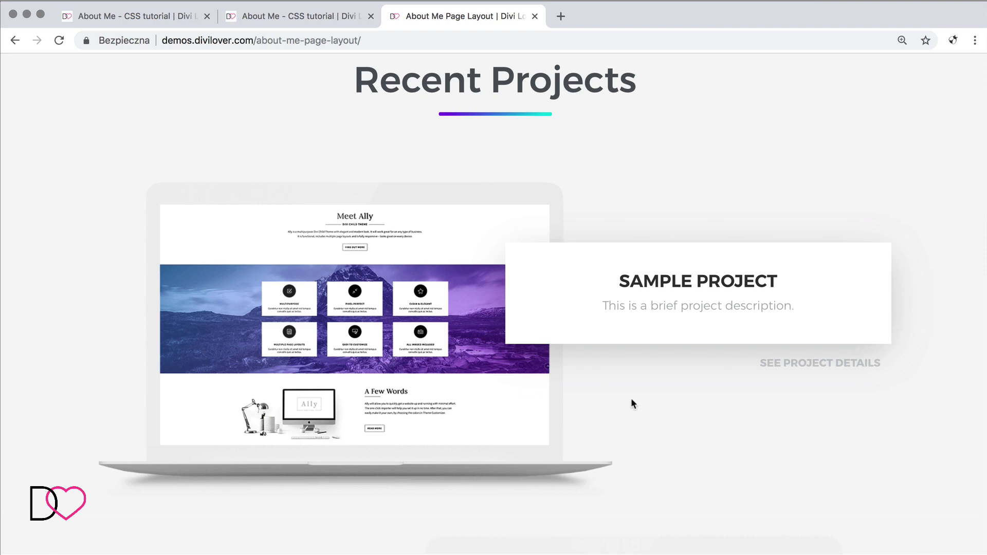
{"action": "scroll", "coordinate": [687, 410], "scroll_direction": "down", "scroll_amount": 3}
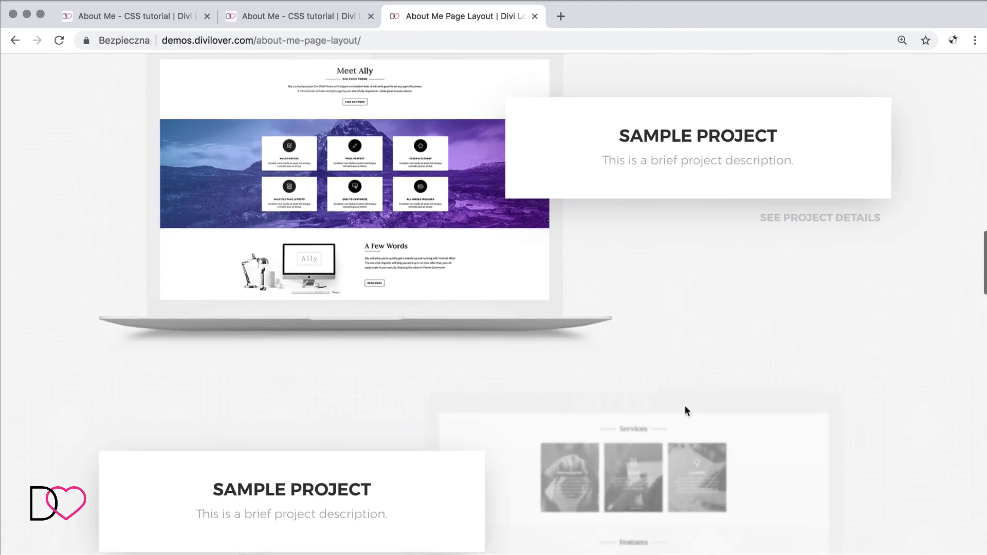
{"action": "scroll", "coordinate": [399, 463], "scroll_direction": "down", "scroll_amount": 3}
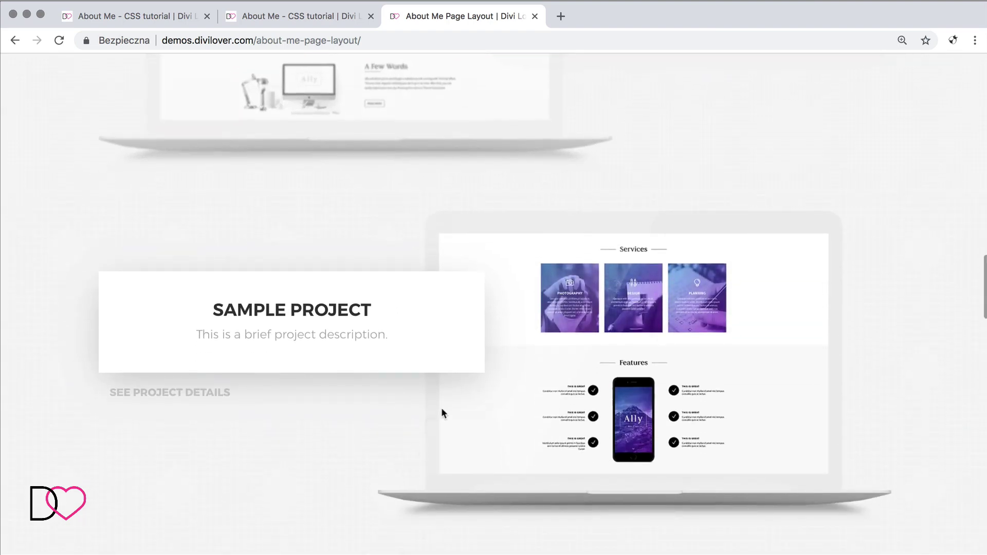
{"action": "scroll", "coordinate": [374, 402], "scroll_direction": "down", "scroll_amount": 3}
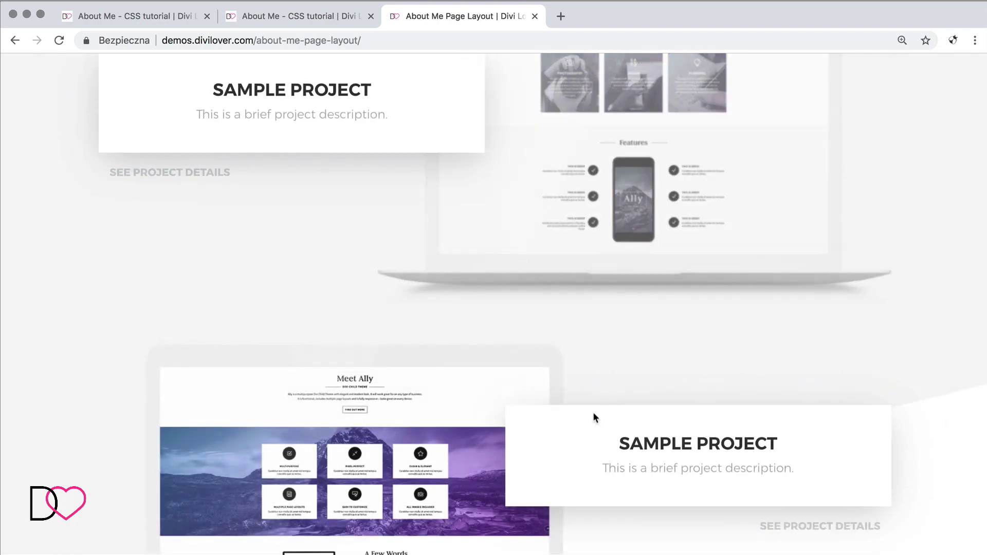
{"action": "scroll", "coordinate": [593, 414], "scroll_direction": "down", "scroll_amount": 3}
{"action": "scroll", "coordinate": [594, 412], "scroll_direction": "down", "scroll_amount": 15}
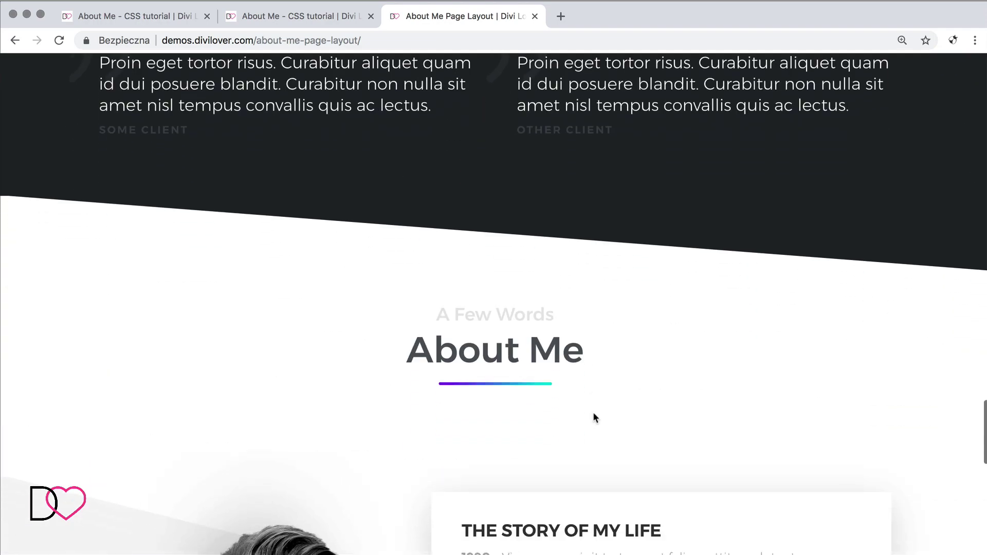
{"action": "scroll", "coordinate": [593, 412], "scroll_direction": "down", "scroll_amount": 7}
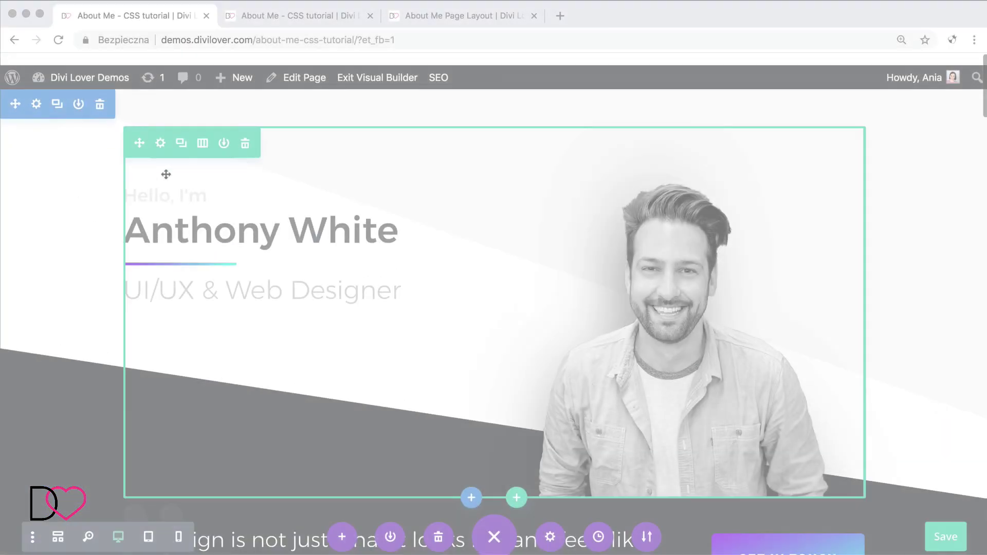
{"action": "scroll", "coordinate": [658, 404], "scroll_direction": "down", "scroll_amount": 5}
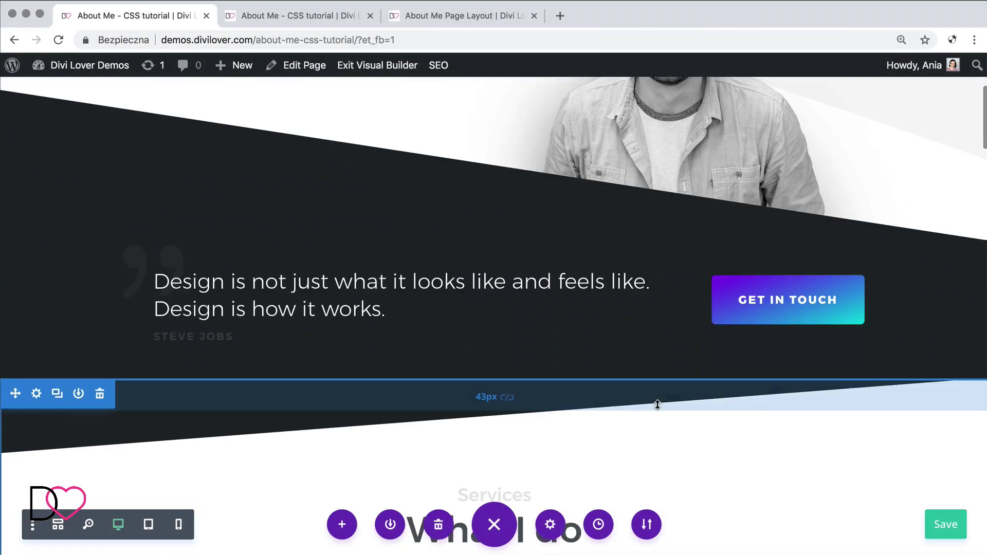
{"action": "scroll", "coordinate": [658, 405], "scroll_direction": "down", "scroll_amount": 5}
{"action": "scroll", "coordinate": [658, 405], "scroll_direction": "down", "scroll_amount": 3}
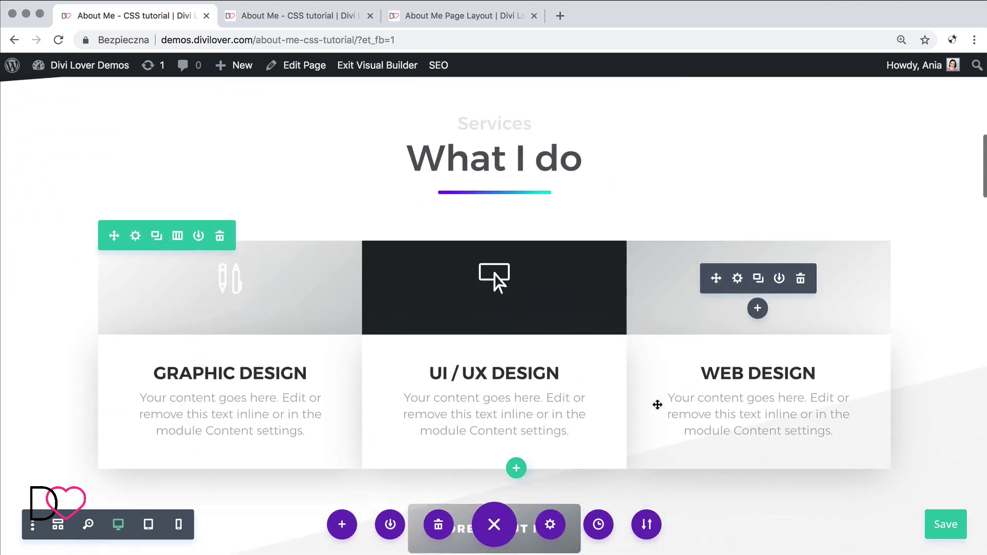
{"action": "scroll", "coordinate": [657, 401], "scroll_direction": "down", "scroll_amount": 2}
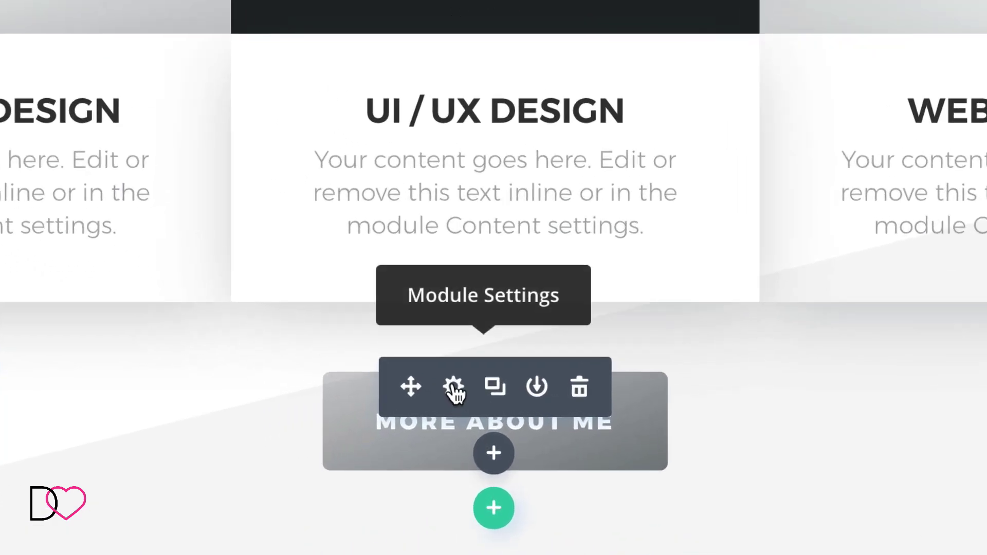
{"action": "left_click", "coordinate": [455, 393]}
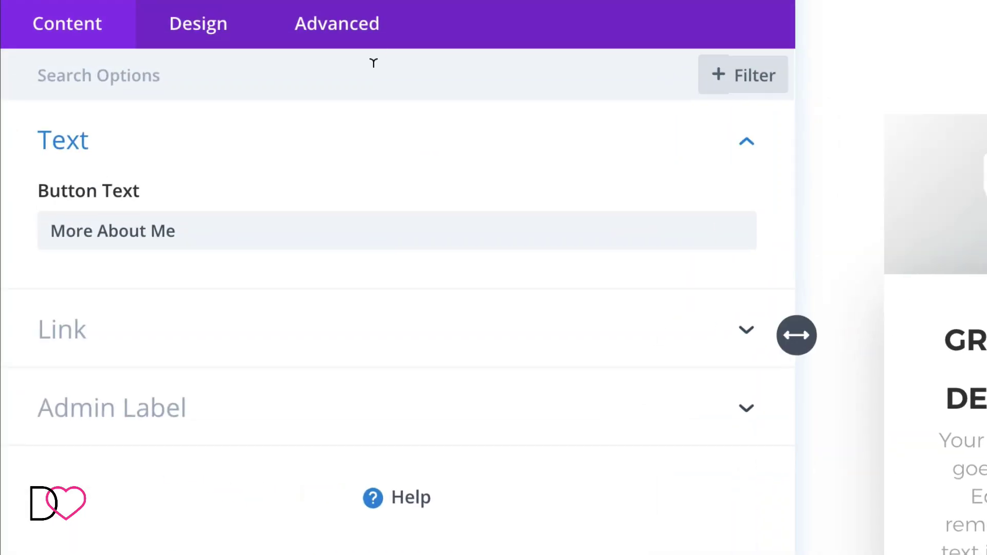
{"action": "left_click", "coordinate": [367, 32]}
{"action": "left_click", "coordinate": [231, 152]}
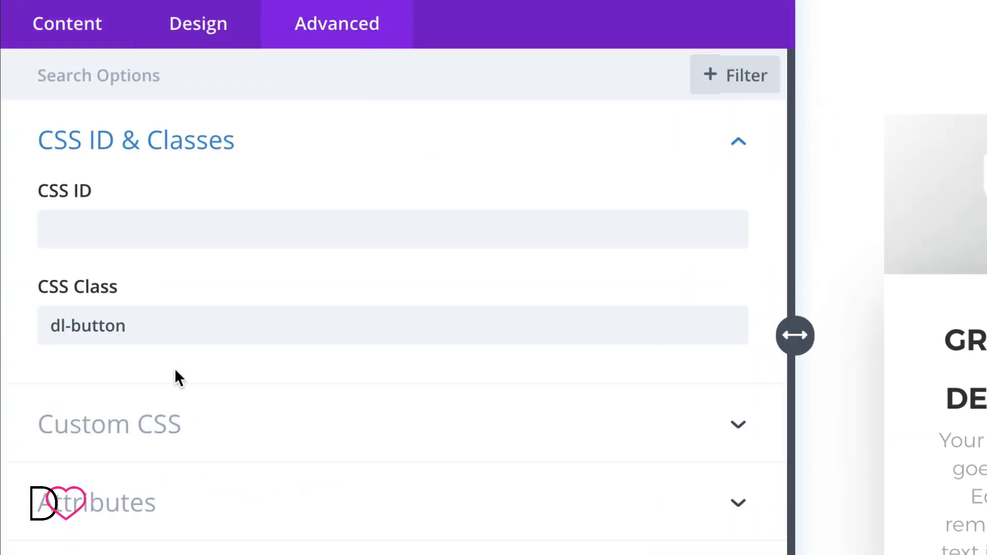
{"action": "left_click", "coordinate": [155, 324]}
{"action": "left_click_drag", "start_coordinate": [154, 324], "coordinate": [42, 311]}
{"action": "left_click", "coordinate": [150, 324]}
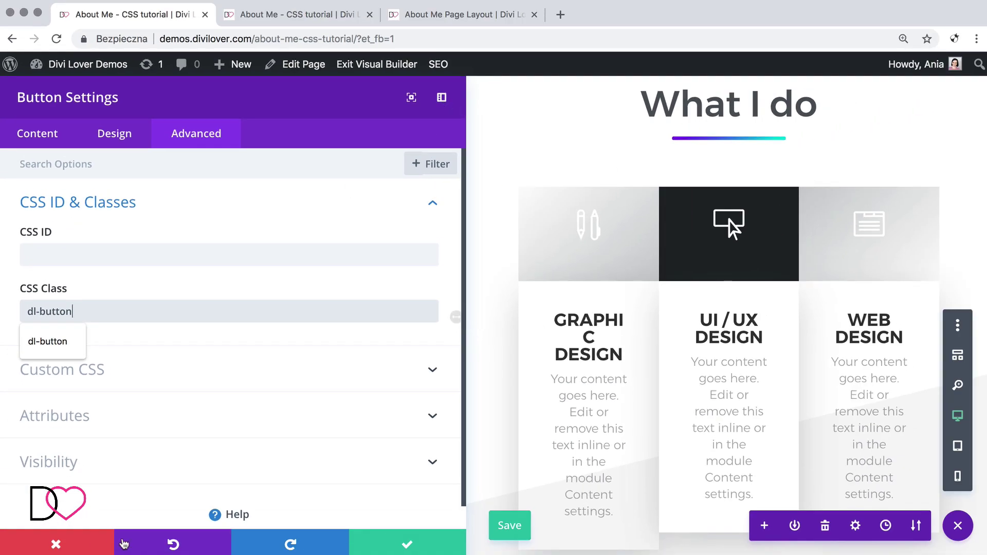
{"action": "left_click", "coordinate": [150, 525]}
{"action": "left_click", "coordinate": [370, 539]}
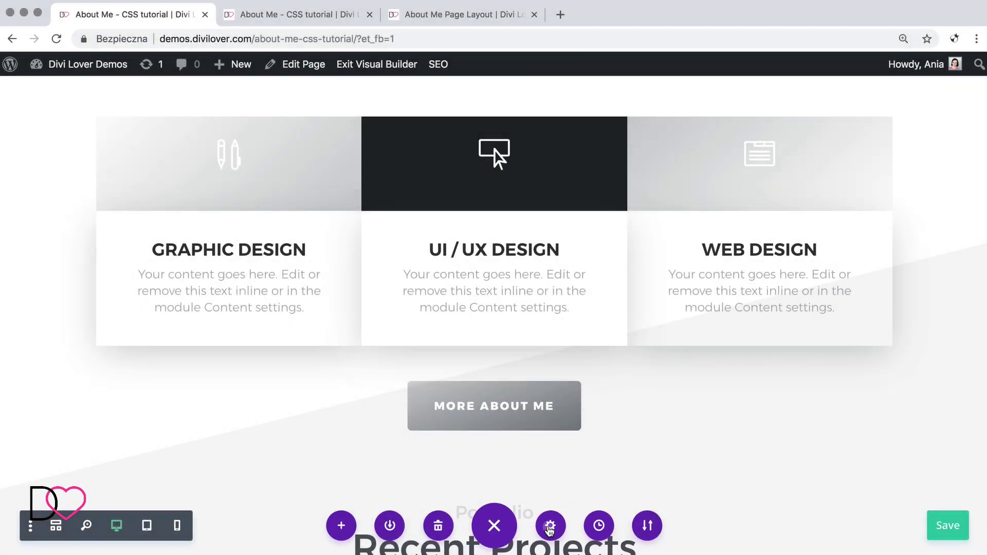
Step: In the page's Custom CSS, write .dl-button:hover { transform:scale(1.02); } with a new line ready
{"action": "left_click", "coordinate": [551, 523]}
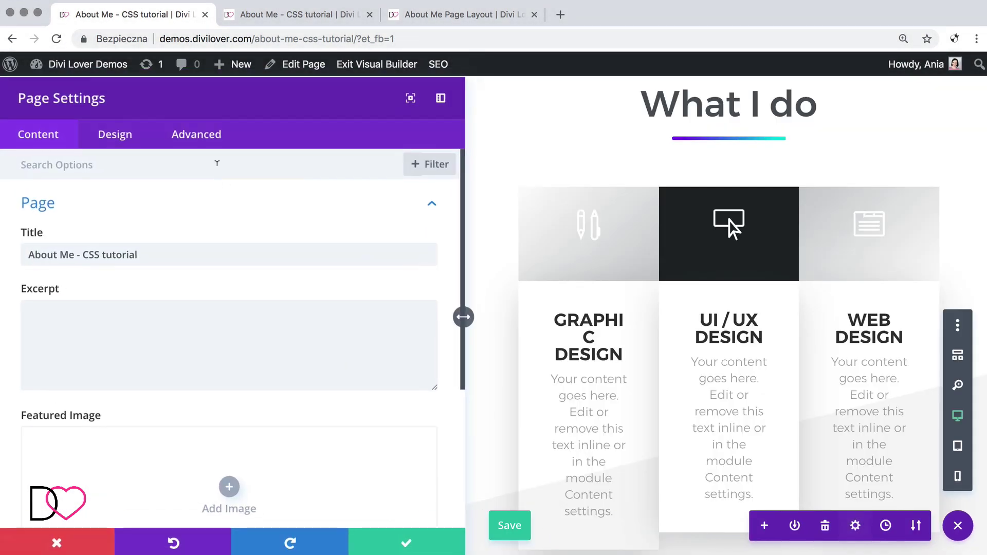
{"action": "left_click", "coordinate": [190, 135]}
{"action": "left_click", "coordinate": [132, 201]}
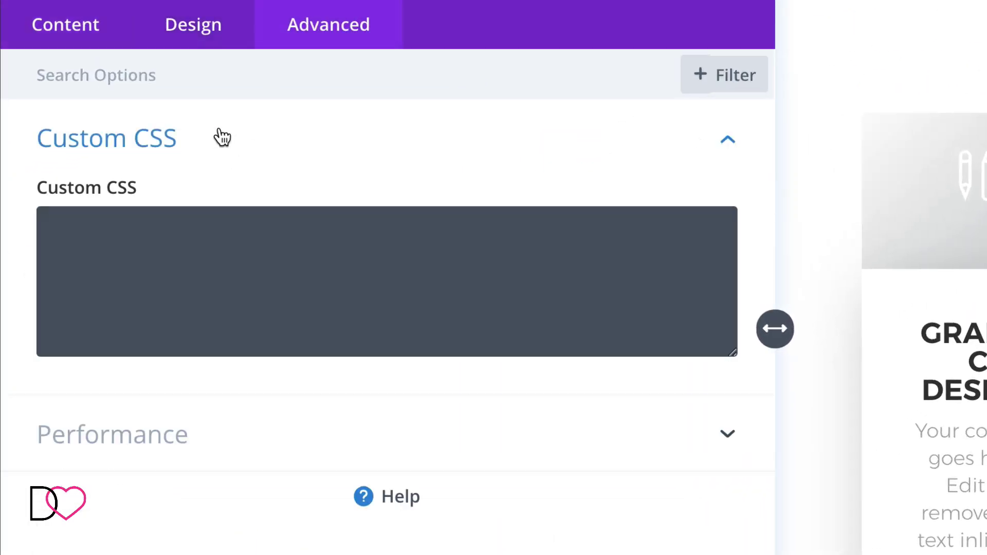
{"action": "left_click", "coordinate": [184, 286]}
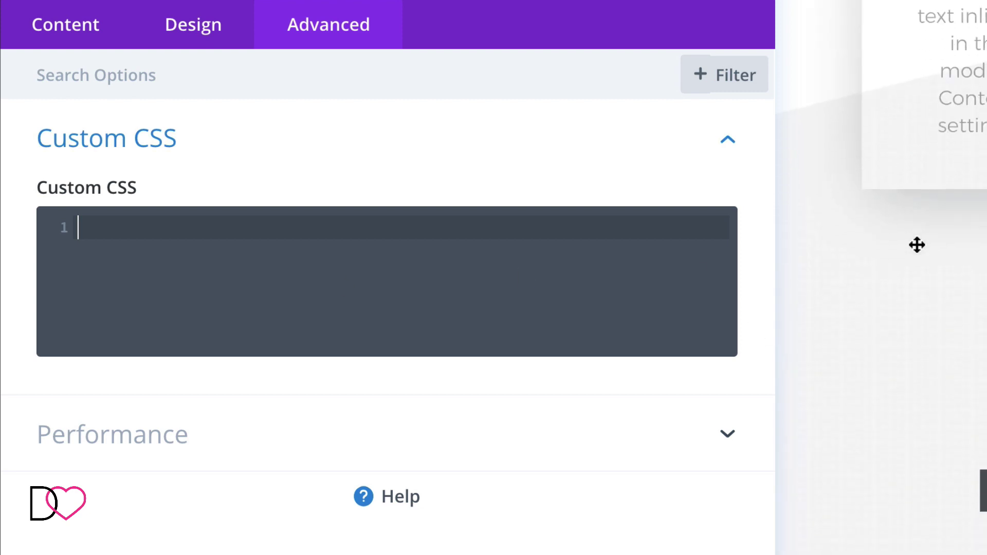
{"action": "type", "text": ".dl-button"}
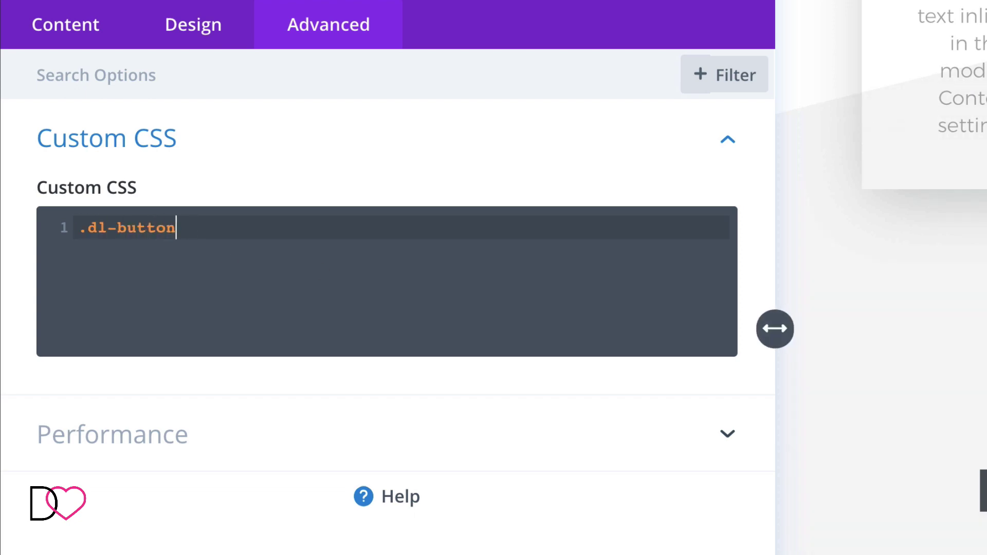
{"action": "type", "text": ":hover {"}
{"action": "key", "text": "Return"}
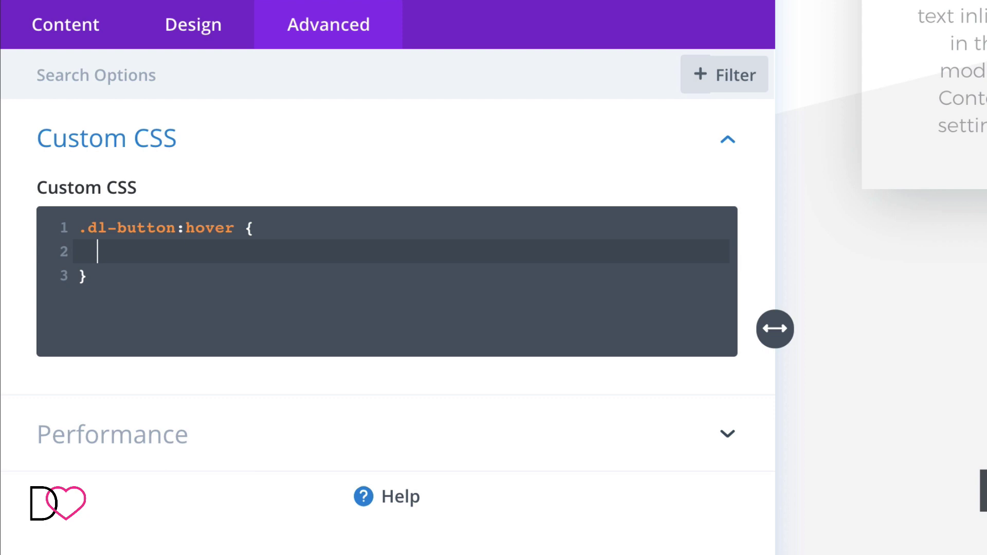
{"action": "type", "text": "transfor"}
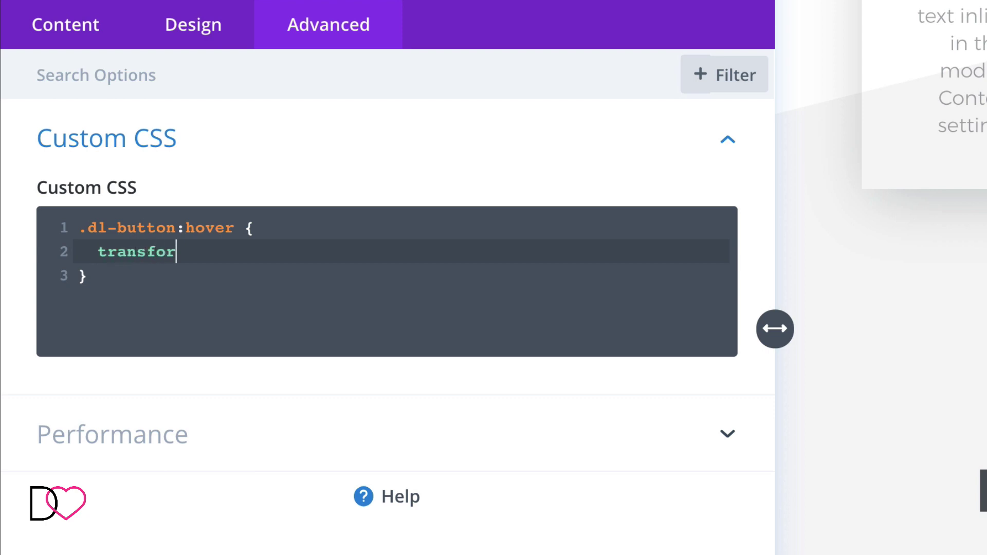
{"action": "type", "text": "m:scale("}
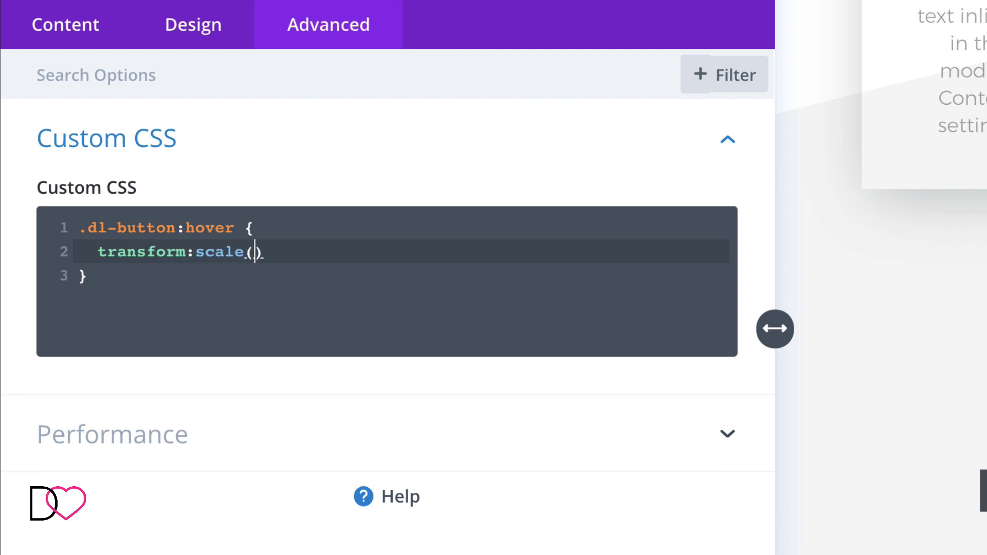
{"action": "type", "text": "1.02);"}
{"action": "key", "text": "Return"}
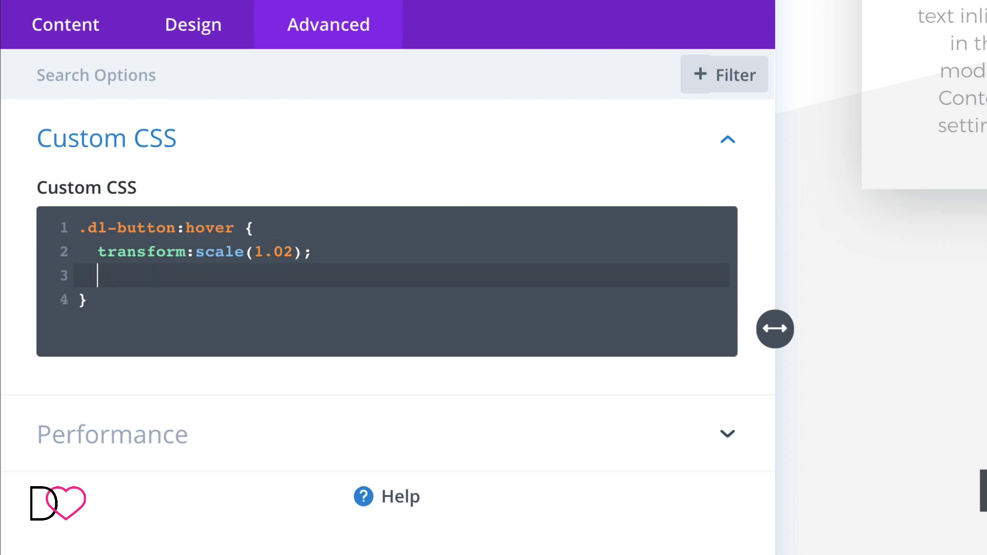
Step: Add box-shadow:1px 15px 35px -10px rgba(0,0,0,0.4); as the hover rule's second declaration
{"action": "type", "text": "box-shad"}
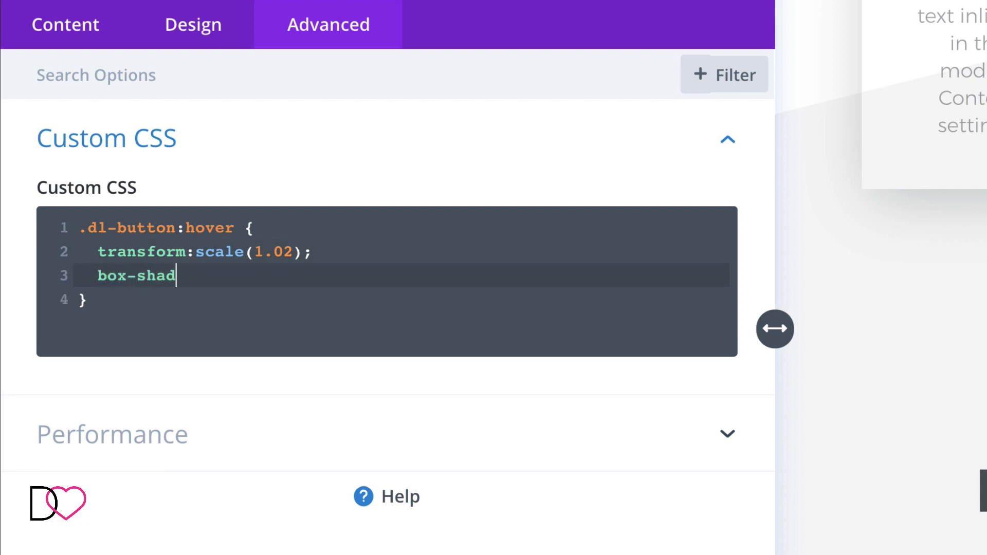
{"action": "type", "text": "ow:1px 15px "}
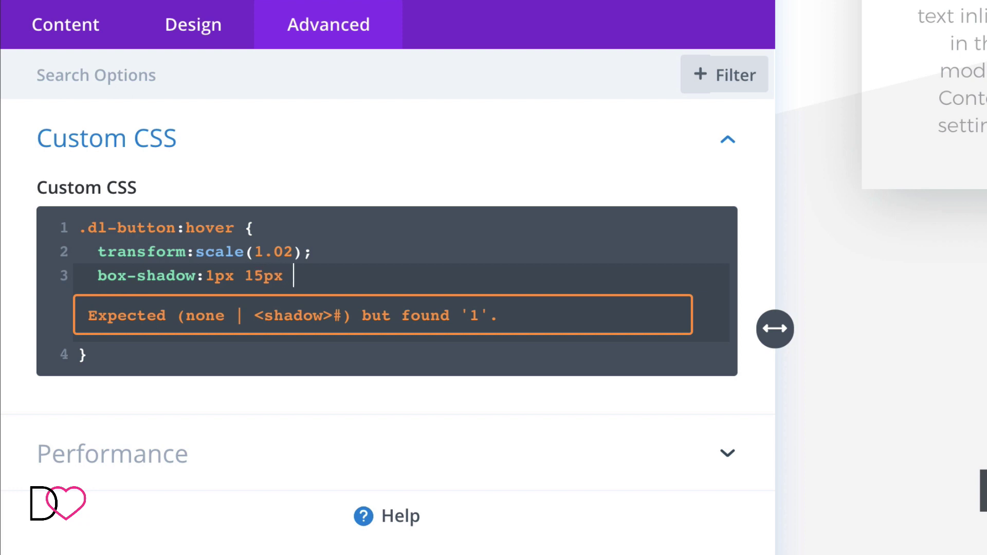
{"action": "type", "text": "35"}
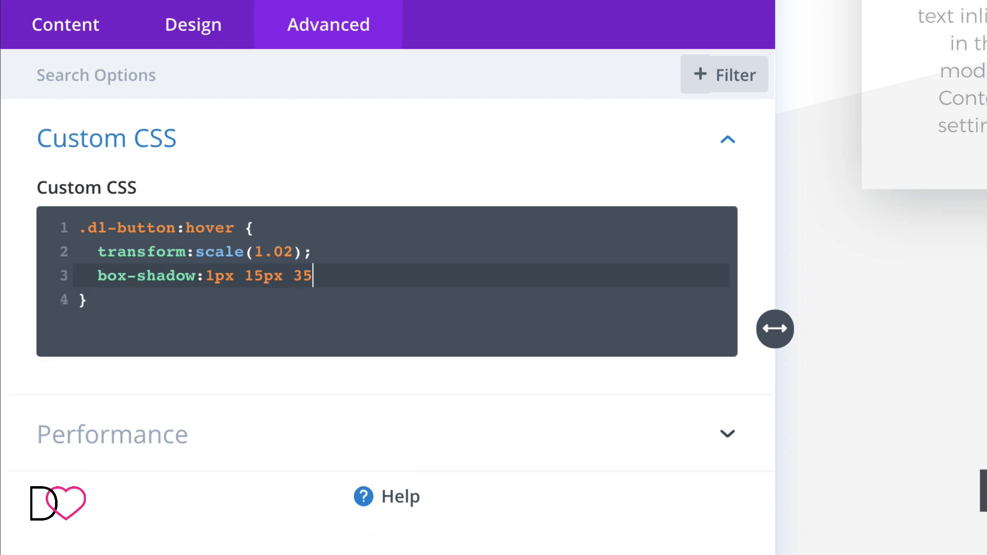
{"action": "type", "text": "px -10px"}
{"action": "type", "text": "r"}
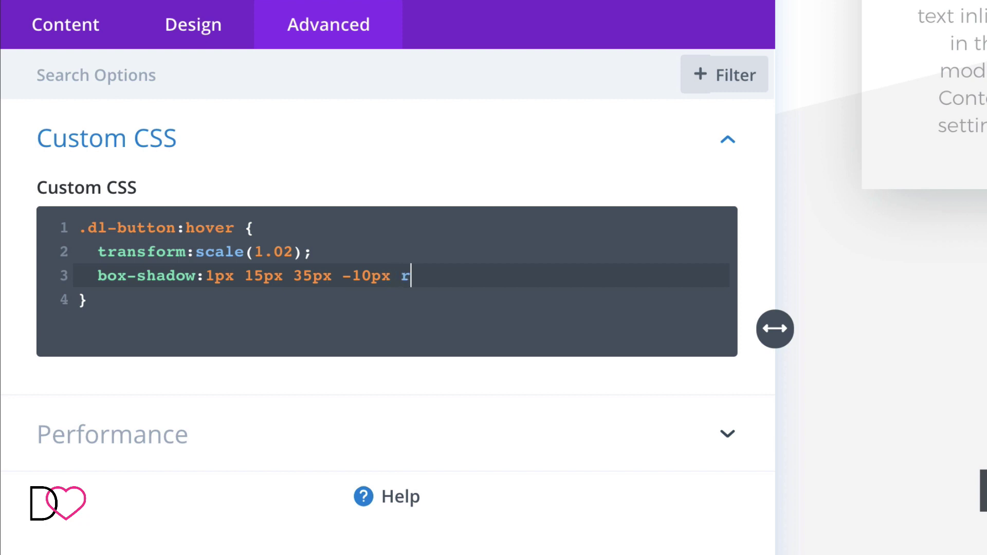
{"action": "type", "text": "gbas"}
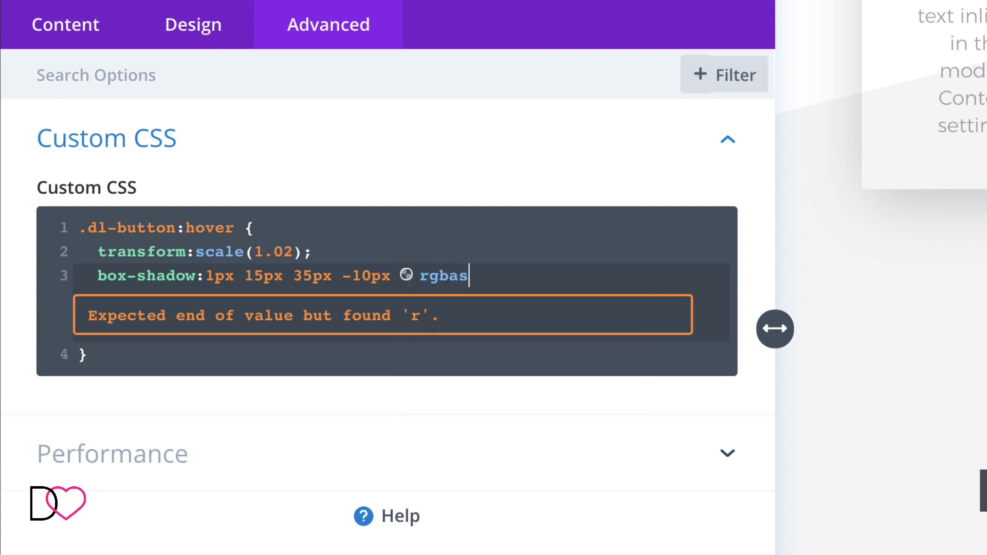
{"action": "key", "text": "BackSpace"}
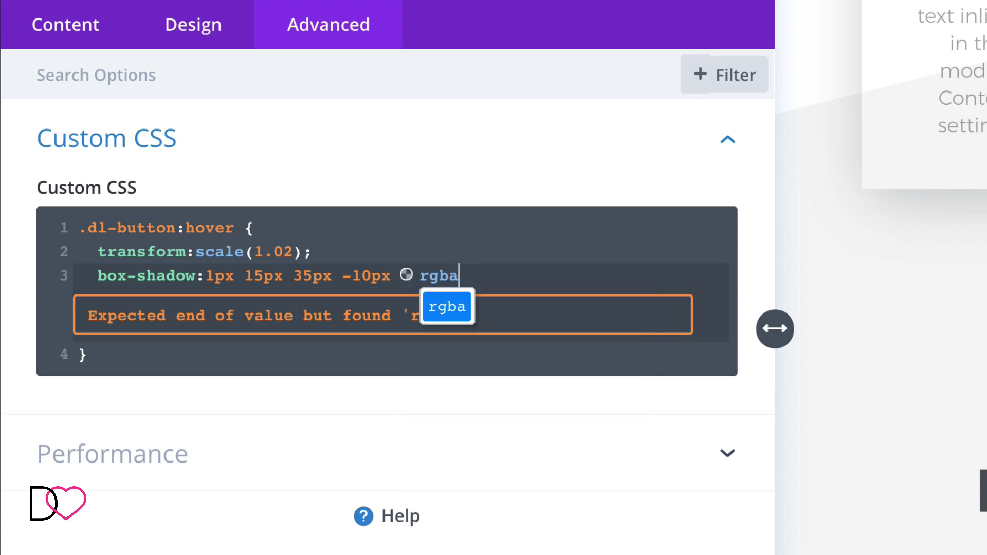
{"action": "type", "text": "("}
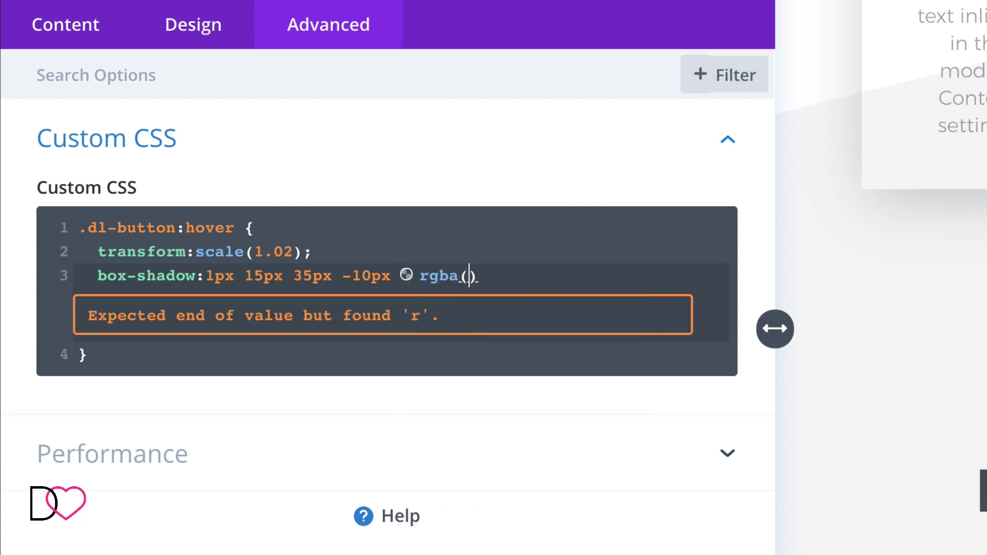
{"action": "type", "text": "0,0,0,0"}
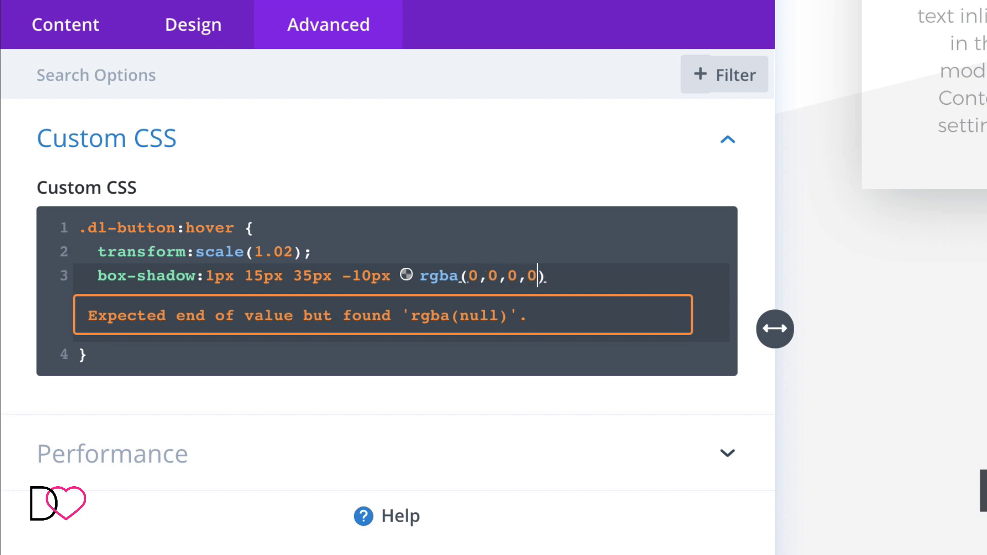
{"action": "type", "text": ".4"}
{"action": "key", "text": "Right"}
{"action": "type", "text": ";"}
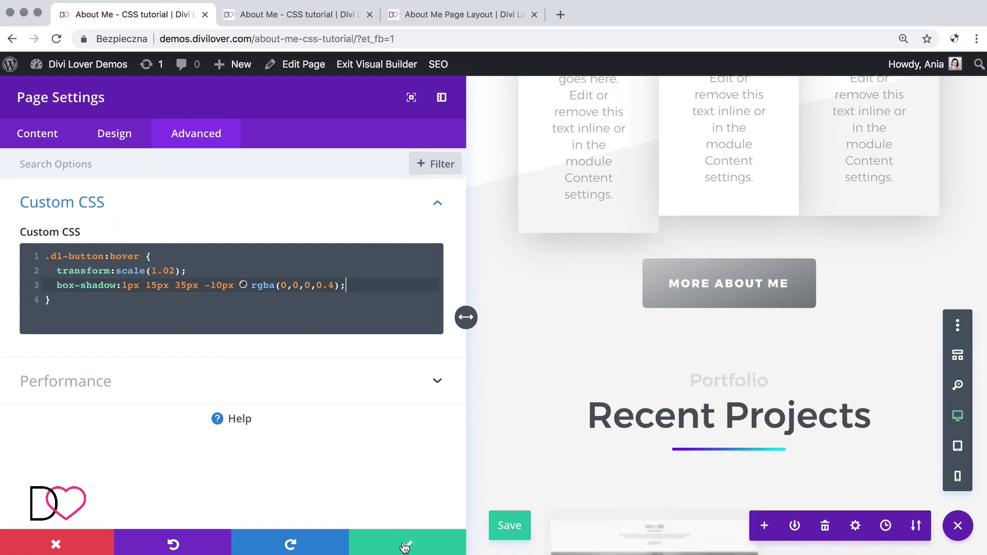
Step: Save the page, preview the button's hover shadow on the live page, then return to the builder
{"action": "left_click", "coordinate": [504, 532]}
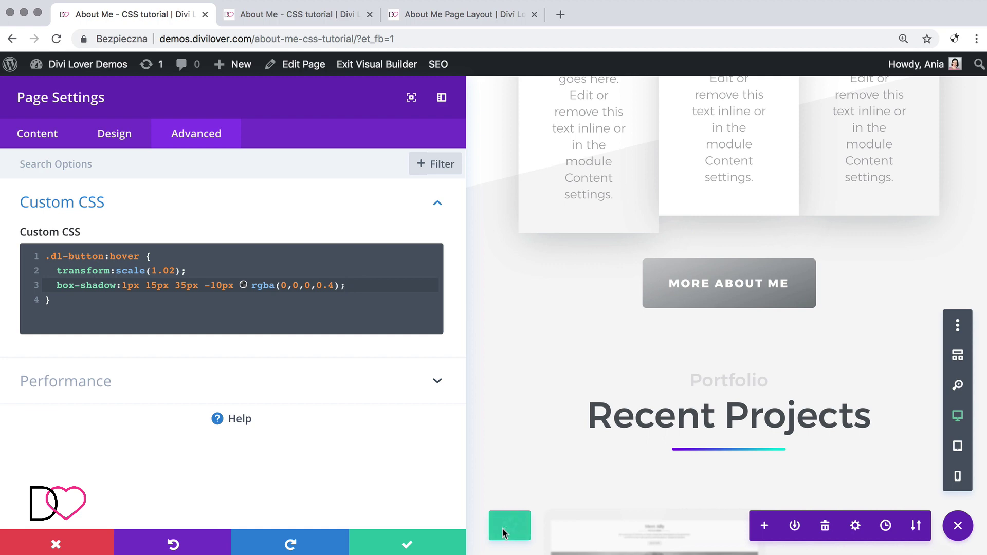
{"action": "left_click", "coordinate": [303, 16]}
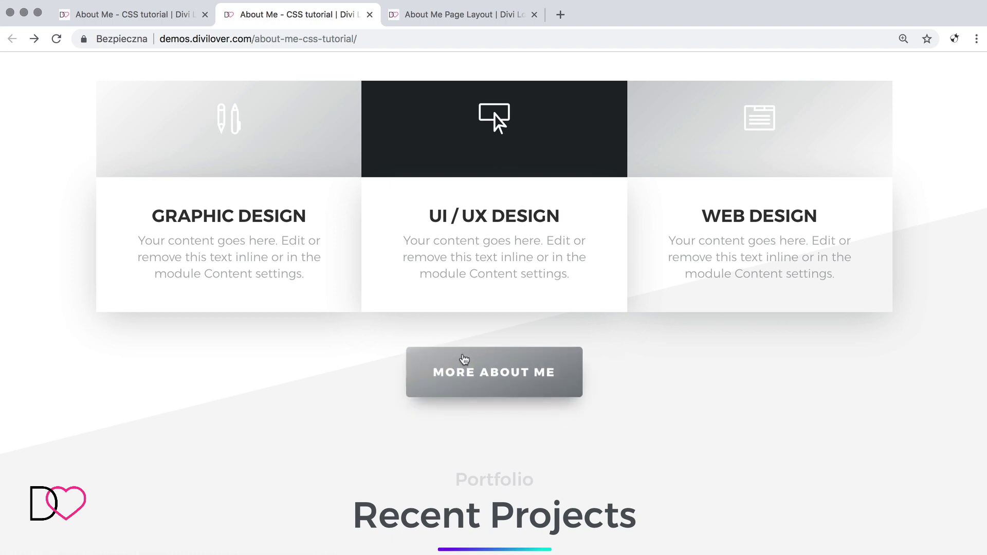
{"action": "left_click", "coordinate": [132, 15]}
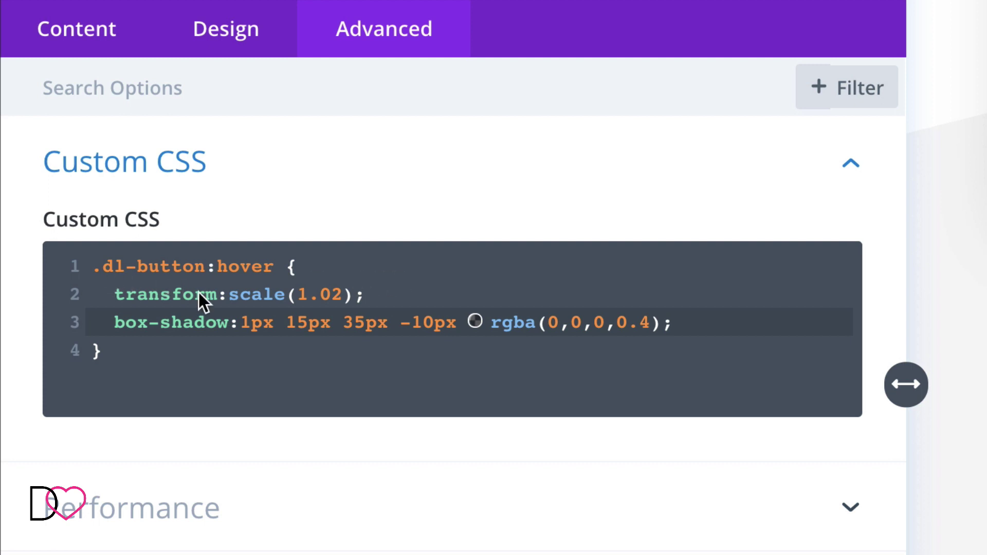
Step: Append translateY(-3px) after scale(1.02), then reload the live About Me page to preview it
{"action": "left_click", "coordinate": [357, 298]}
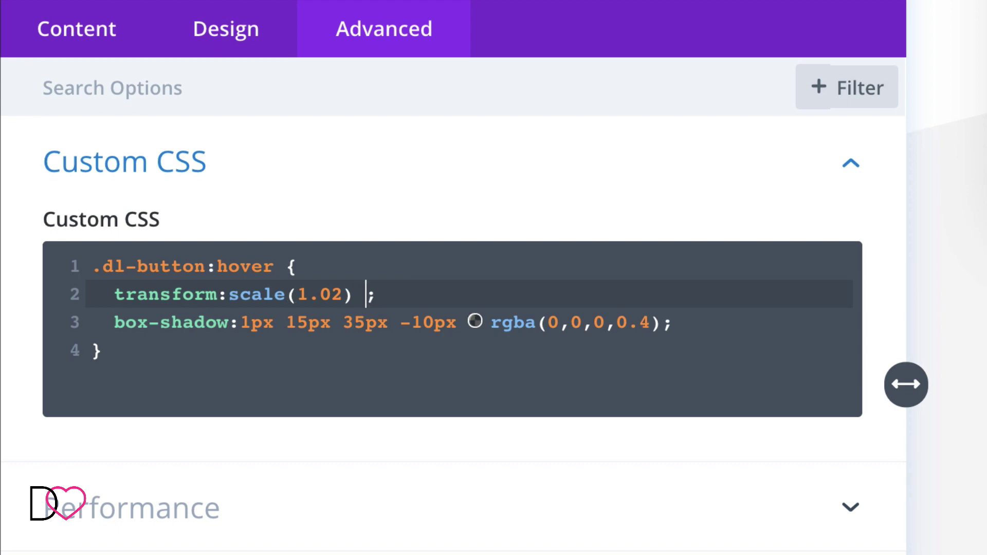
{"action": "type", "text": "trans"}
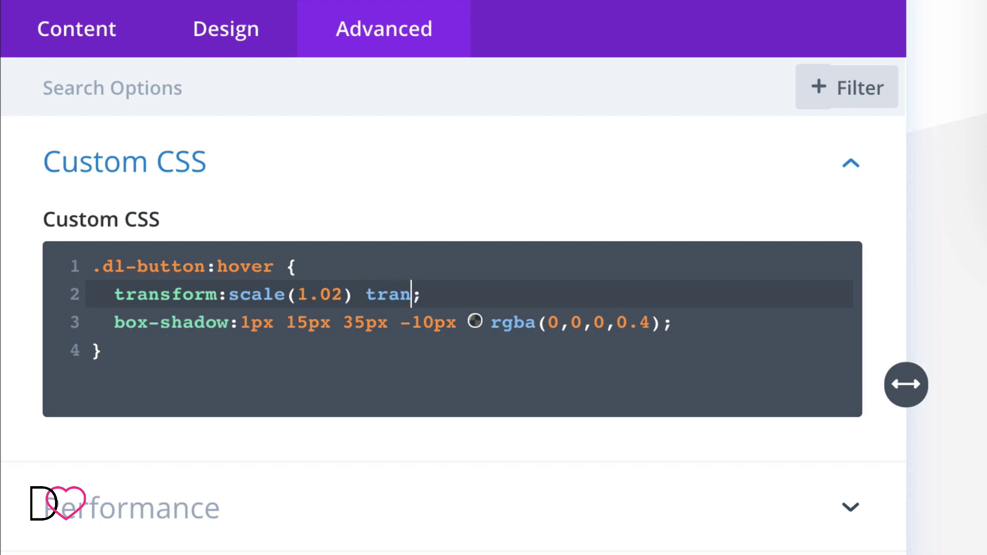
{"action": "type", "text": "la"}
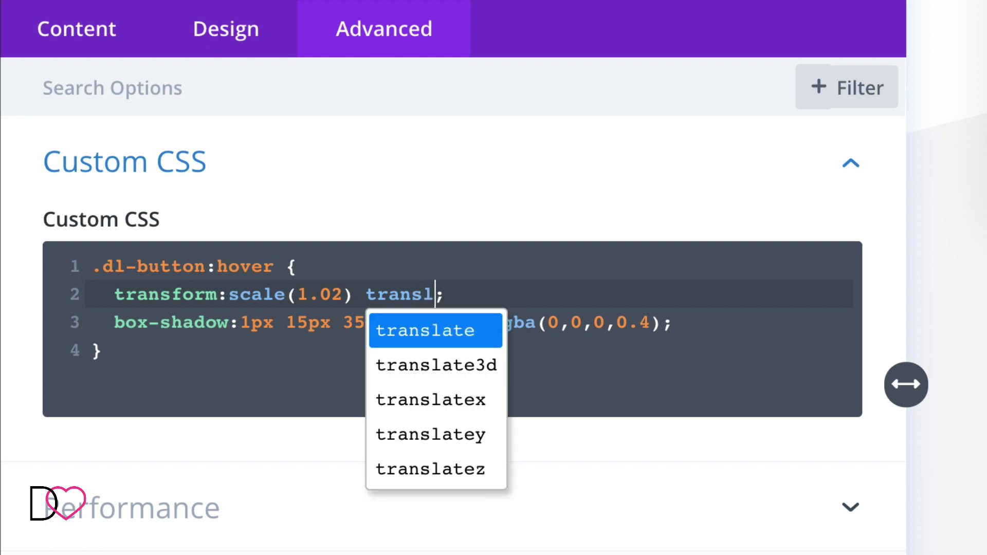
{"action": "type", "text": "teY"}
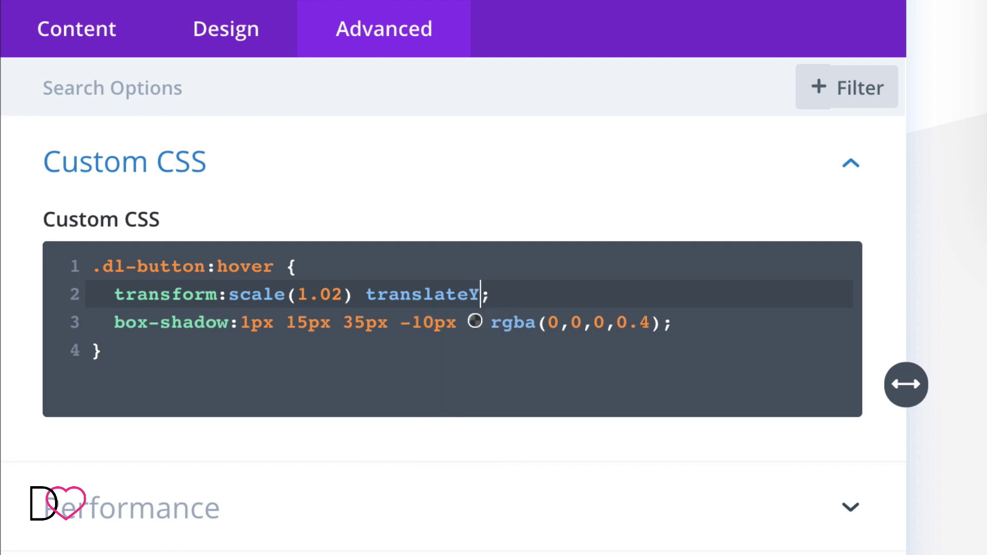
{"action": "type", "text": "(-3px)"}
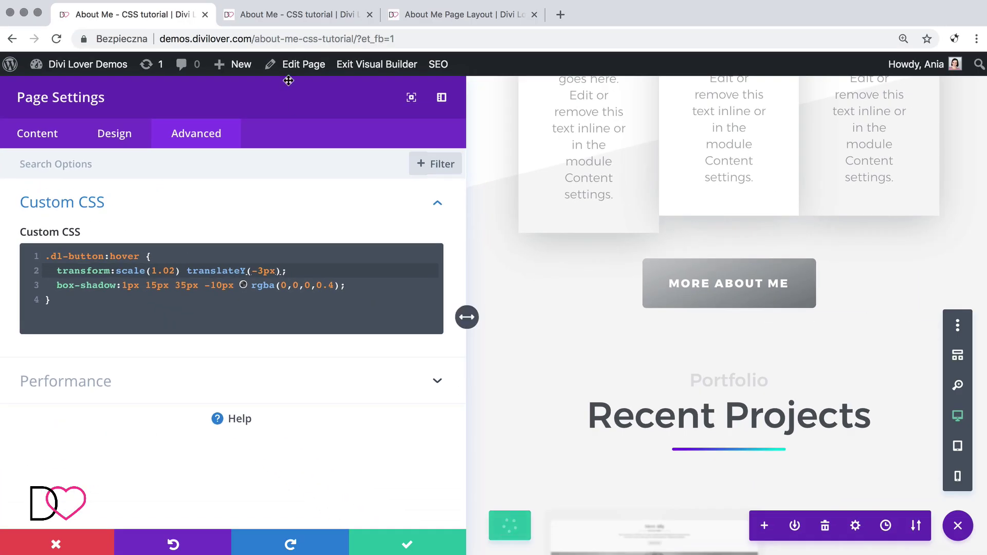
{"action": "left_click", "coordinate": [272, 14]}
{"action": "left_click", "coordinate": [56, 39]}
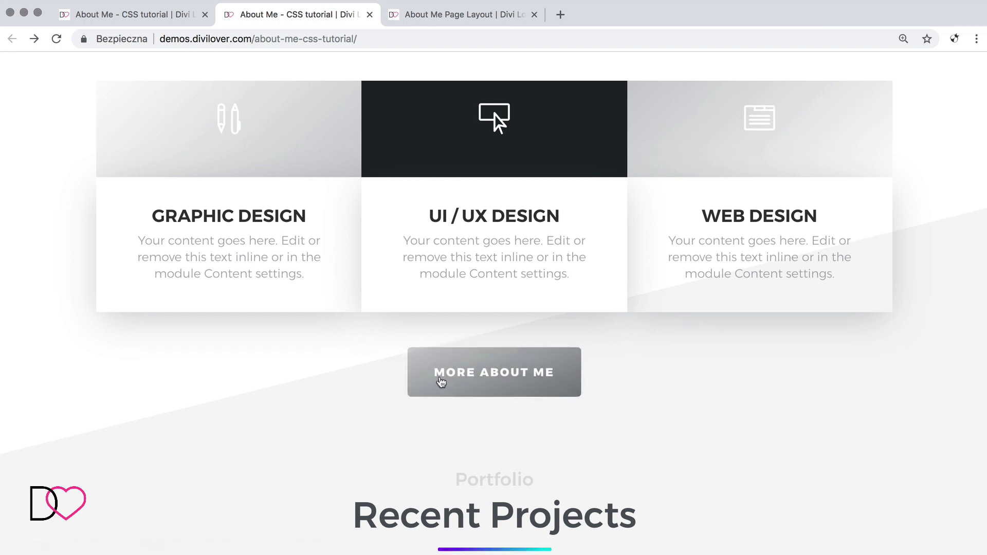
Step: Return to the Divi Visual Builder tab
{"action": "left_click", "coordinate": [103, 19]}
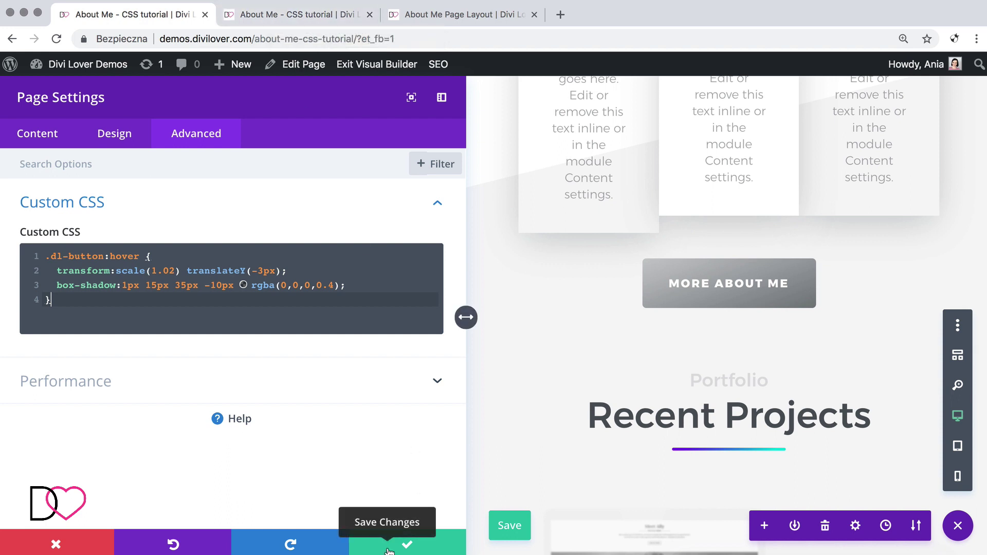
Step: Save and close the page settings, then save the page with Ctrl+S
{"action": "left_click", "coordinate": [389, 550]}
{"action": "scroll", "coordinate": [401, 353], "scroll_direction": "up", "scroll_amount": 5}
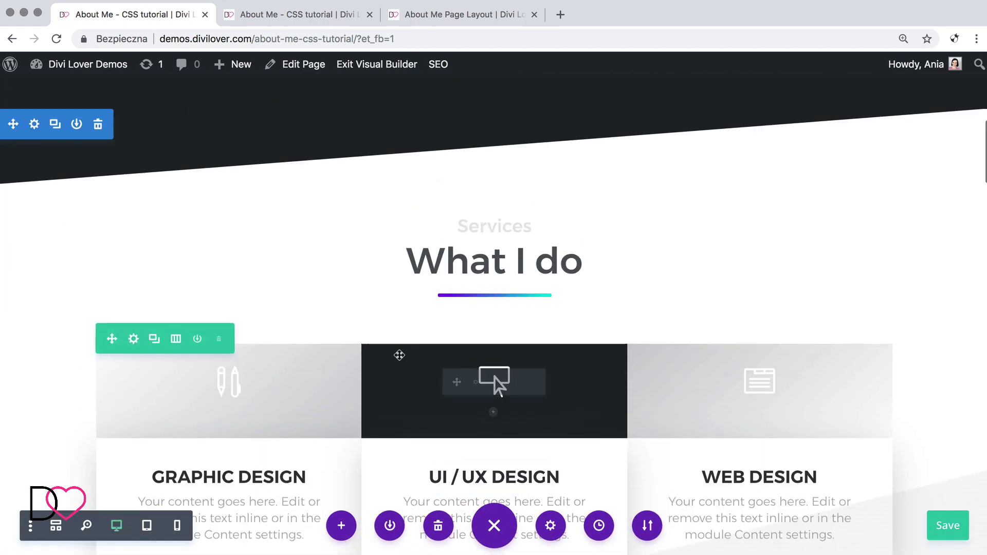
{"action": "scroll", "coordinate": [400, 355], "scroll_direction": "down", "scroll_amount": 2}
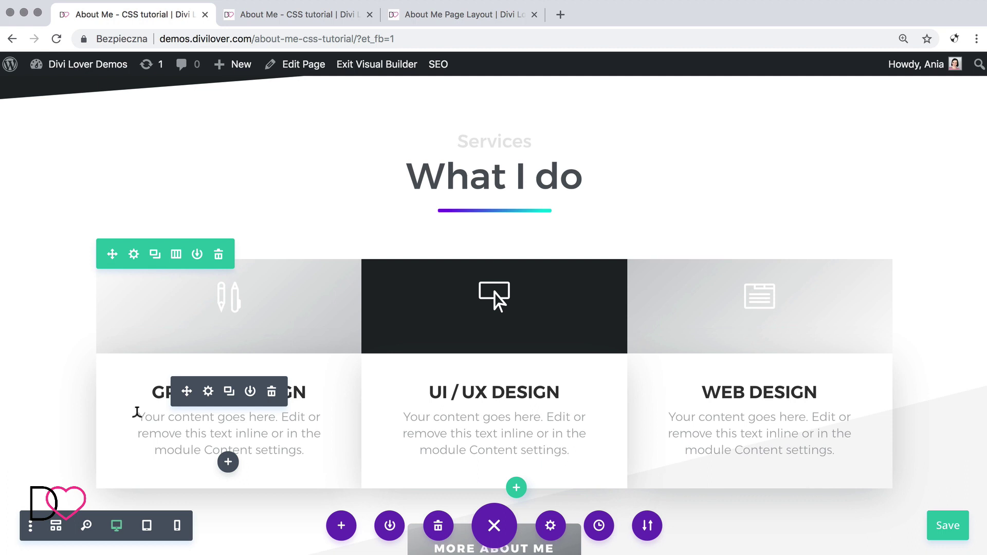
{"action": "key", "text": "super+s"}
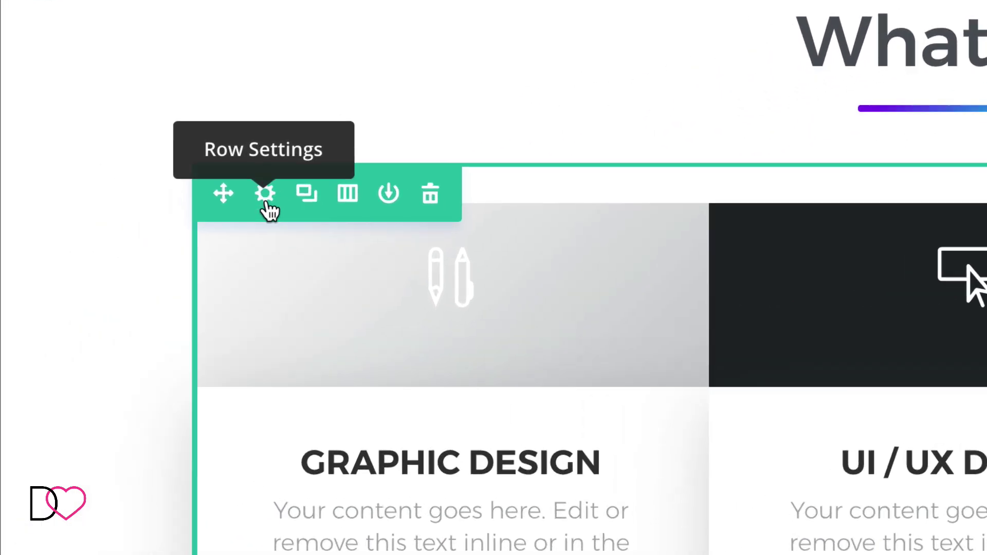
Step: Verify the What I do row's CSS Class field contains dl-services
{"action": "left_click", "coordinate": [266, 196]}
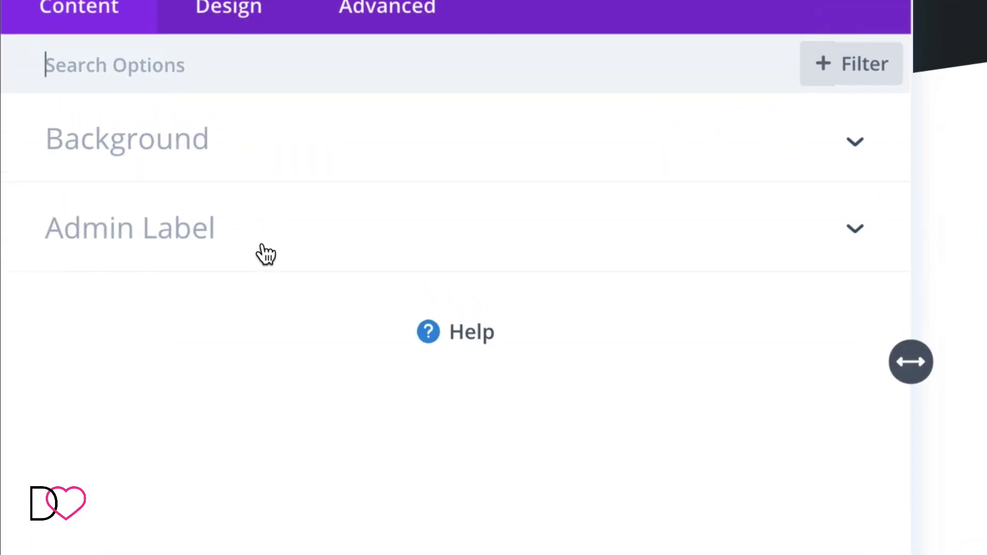
{"action": "left_click", "coordinate": [415, 33]}
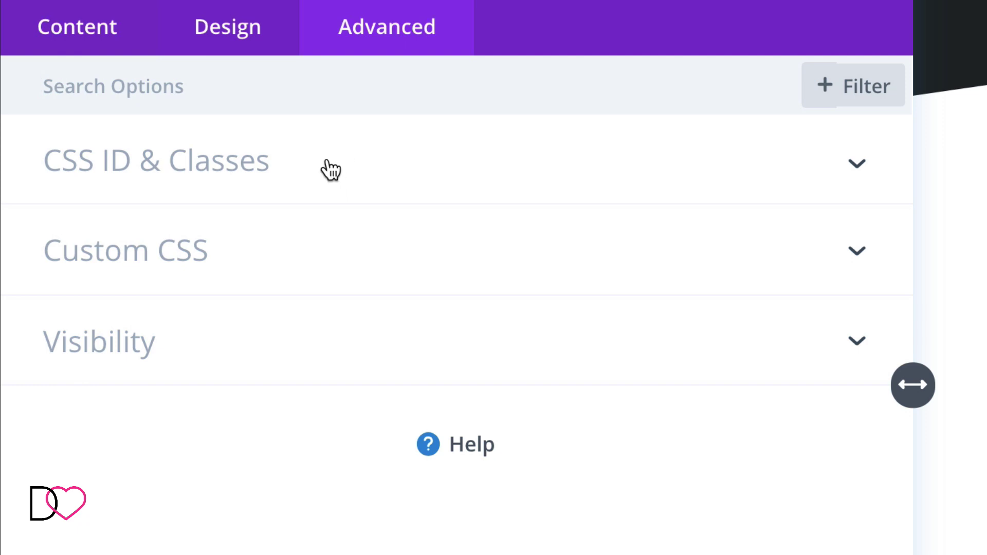
{"action": "left_click", "coordinate": [278, 165]}
{"action": "scroll", "coordinate": [326, 345], "scroll_direction": "down", "scroll_amount": 1}
{"action": "scroll", "coordinate": [326, 339], "scroll_direction": "down", "scroll_amount": 3}
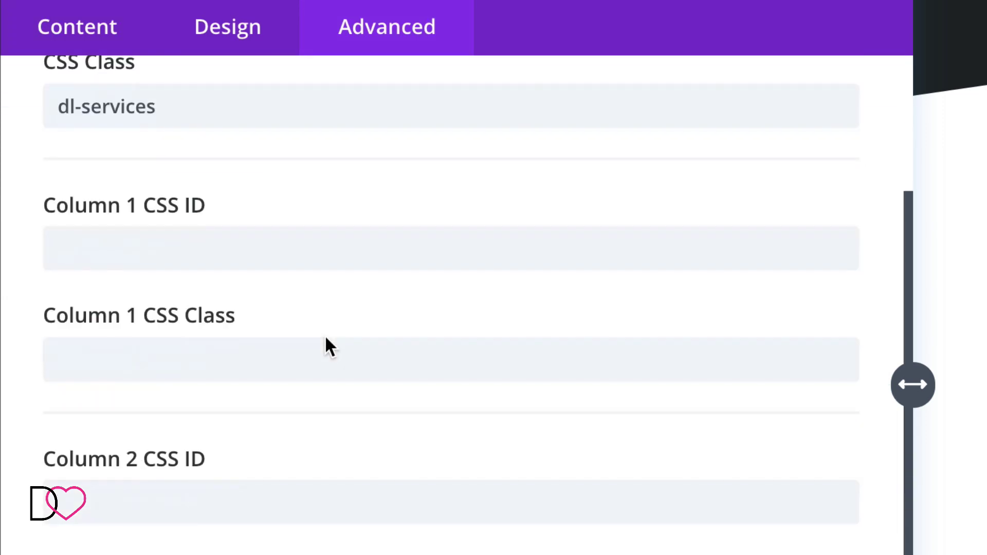
{"action": "left_click", "coordinate": [169, 355]}
{"action": "scroll", "coordinate": [176, 309], "scroll_direction": "down", "scroll_amount": 3}
{"action": "scroll", "coordinate": [203, 371], "scroll_direction": "up", "scroll_amount": 10}
{"action": "left_click", "coordinate": [221, 368]}
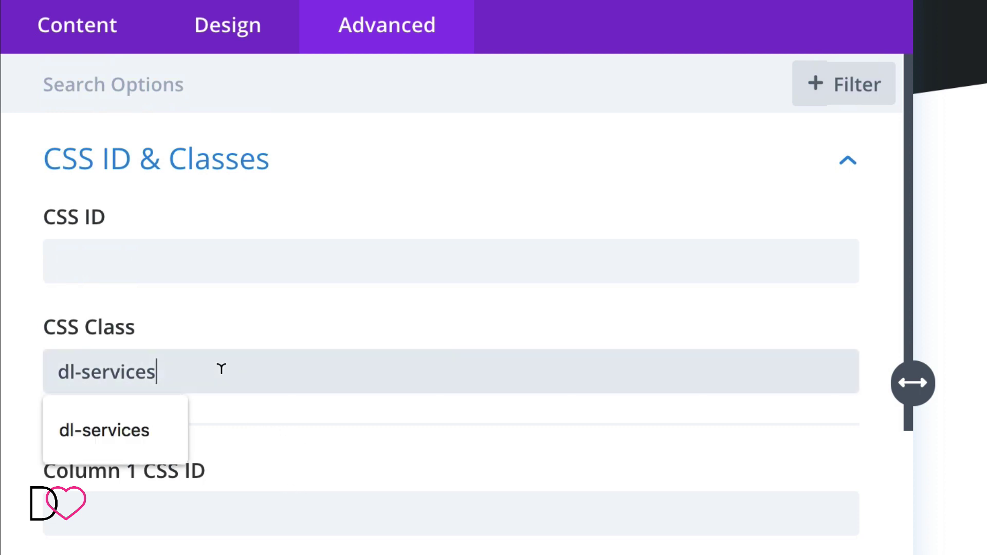
{"action": "left_click", "coordinate": [216, 334]}
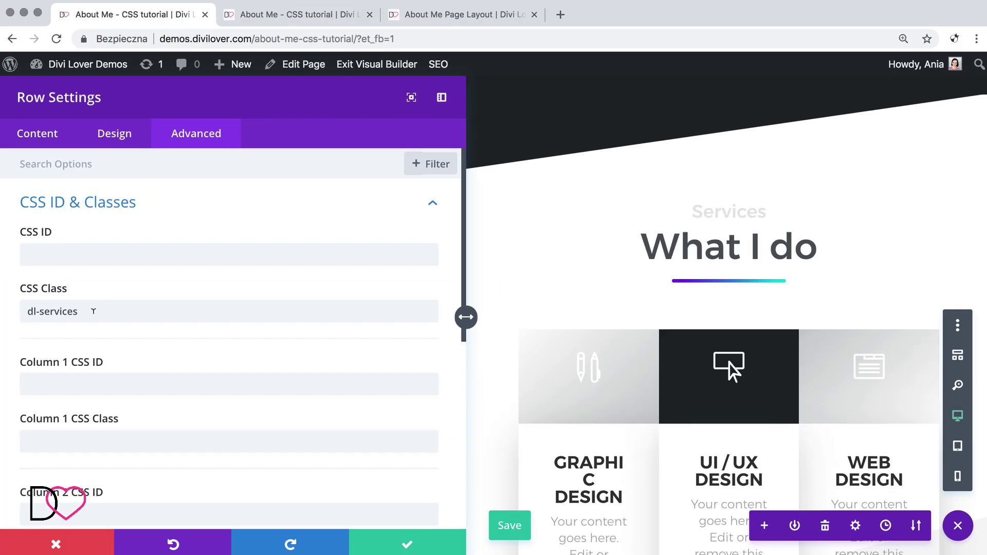
{"action": "left_click_drag", "start_coordinate": [93, 311], "coordinate": [25, 309]}
{"action": "left_click", "coordinate": [128, 288]}
Step: Close the row settings and start a .dl-services .et_pb_column { } rule in the page Custom CSS
{"action": "left_click", "coordinate": [411, 546]}
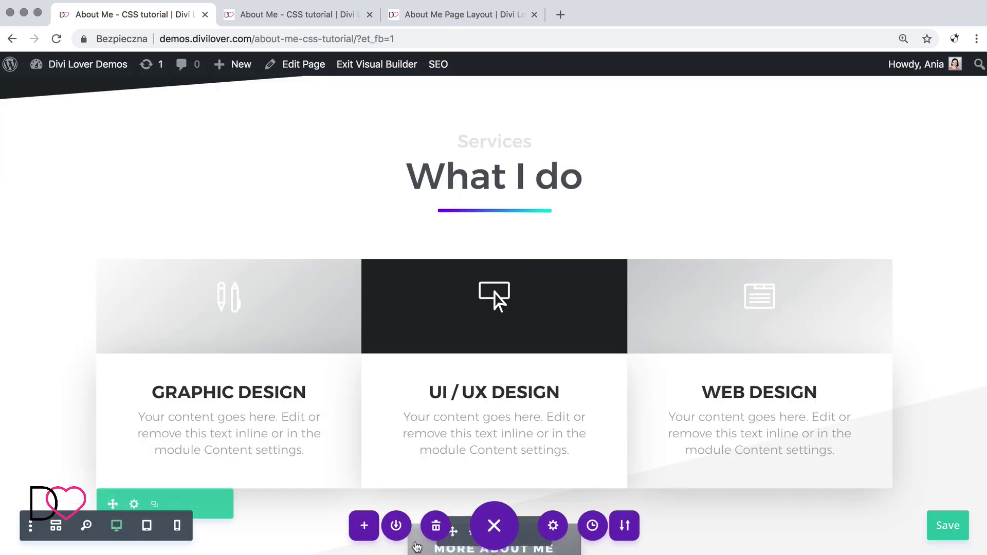
{"action": "left_click", "coordinate": [549, 527]}
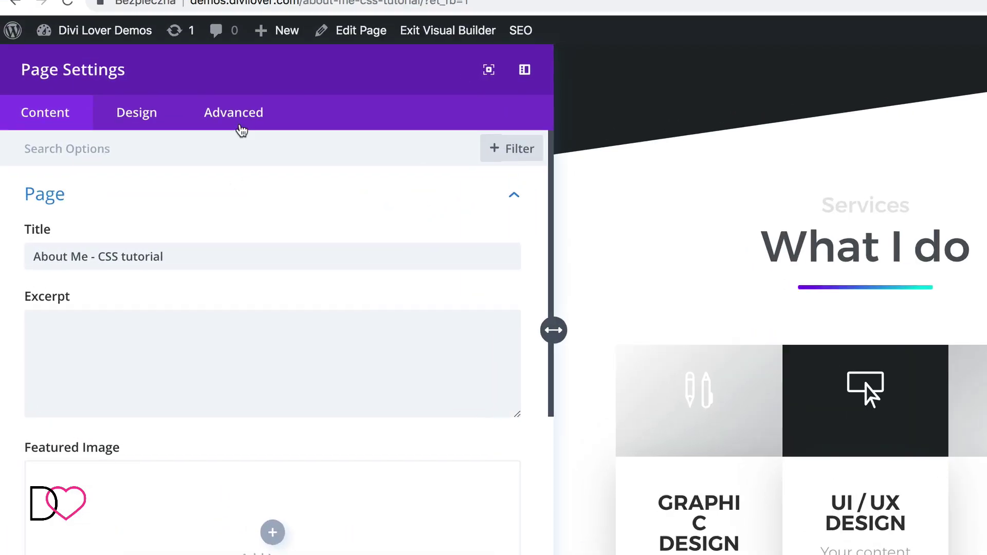
{"action": "left_click", "coordinate": [240, 126]}
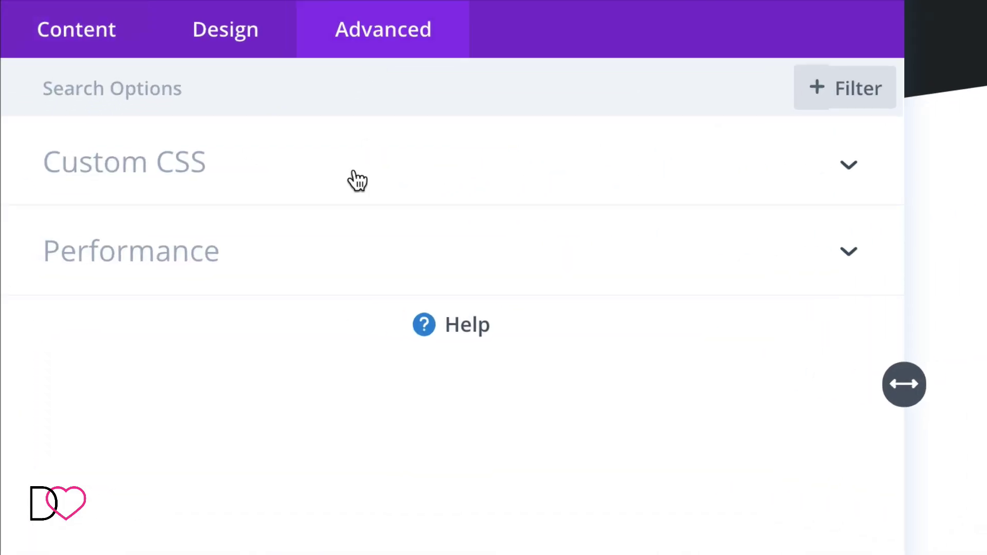
{"action": "left_click", "coordinate": [211, 211]}
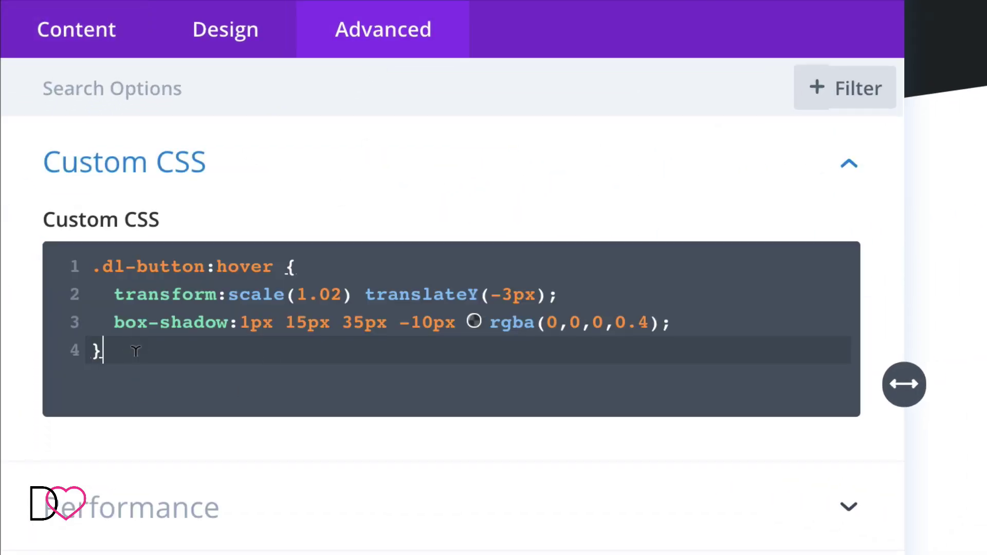
{"action": "key", "text": "Return"}
{"action": "key", "text": "Return"}
{"action": "type", "text": "dl-services"}
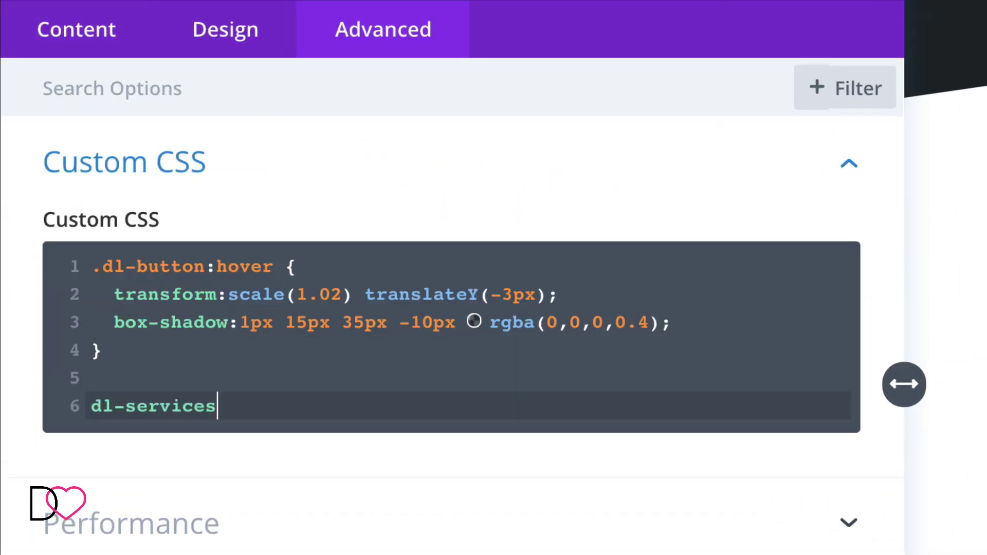
{"action": "left_click", "coordinate": [91, 406]}
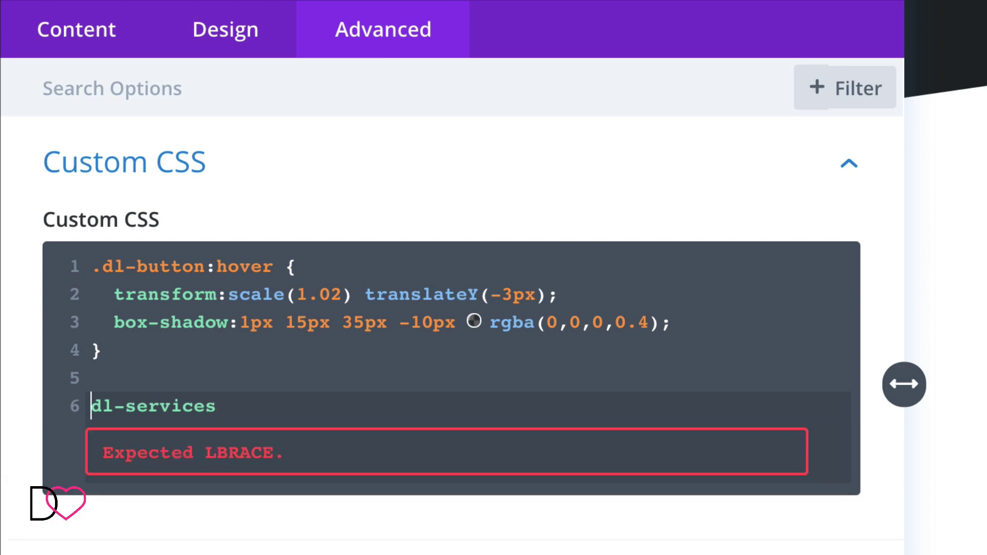
{"action": "type", "text": "."}
{"action": "left_click", "coordinate": [228, 406]}
{"action": "type", "text": ".et_"}
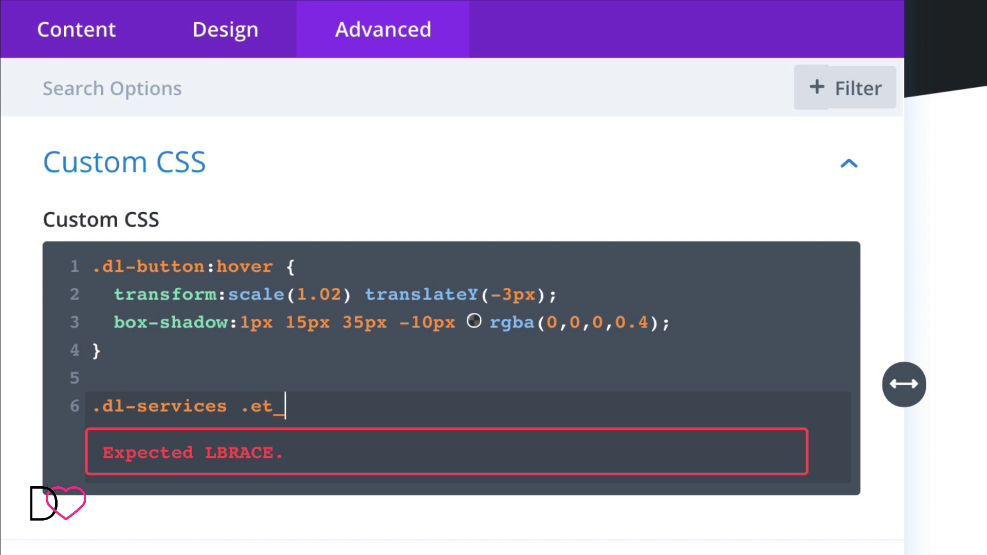
{"action": "type", "text": "pb_column {"}
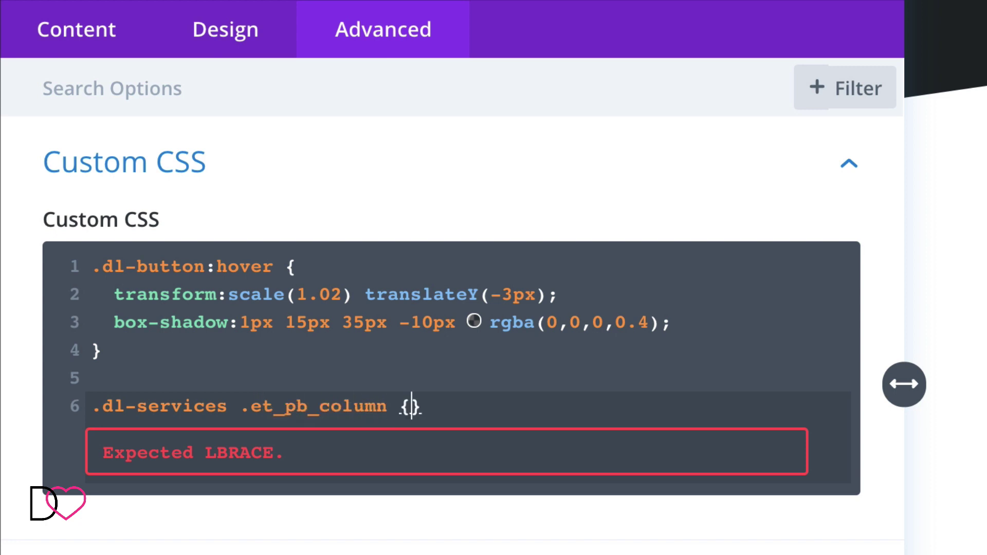
{"action": "key", "text": "Return"}
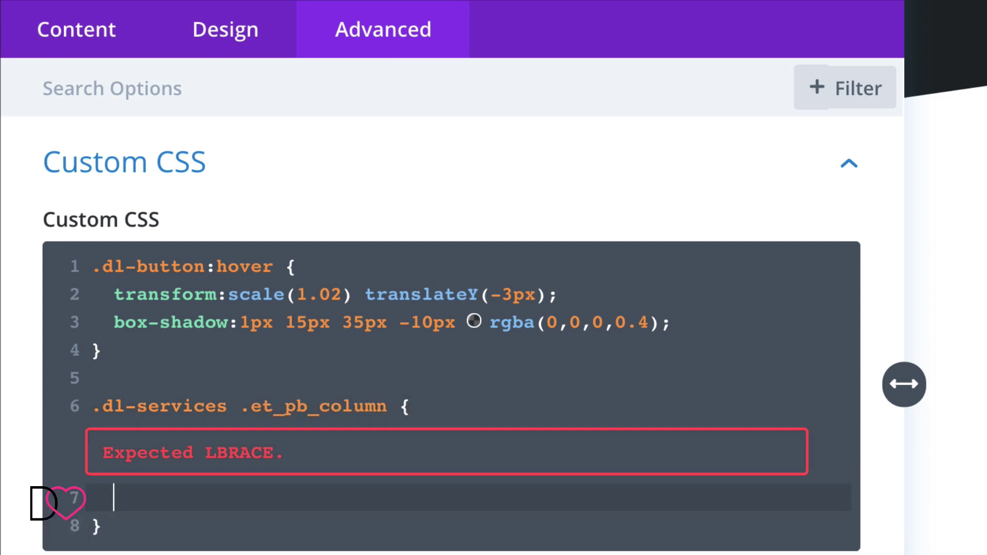
{"action": "left_click", "coordinate": [301, 375]}
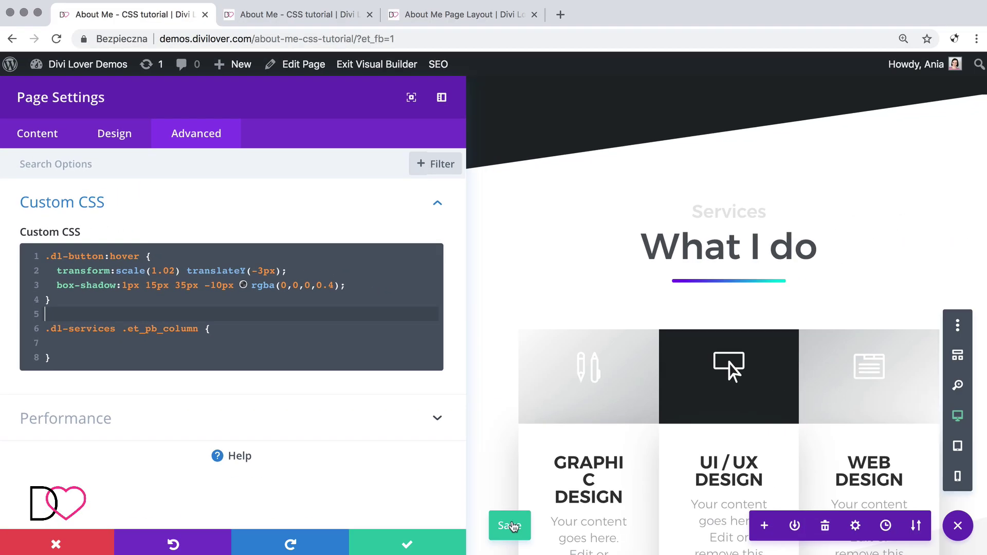
Step: Save the CSS and inspect the Graphic Design blurb on the live page in DevTools
{"action": "left_click", "coordinate": [513, 527]}
{"action": "left_click", "coordinate": [273, 14]}
{"action": "right_click", "coordinate": [734, 413]}
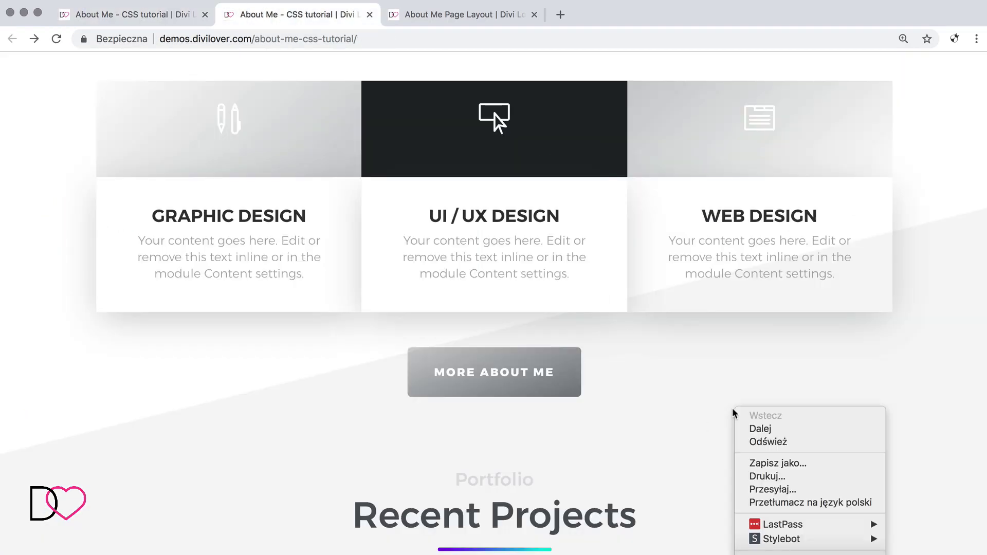
{"action": "left_click", "coordinate": [772, 554]}
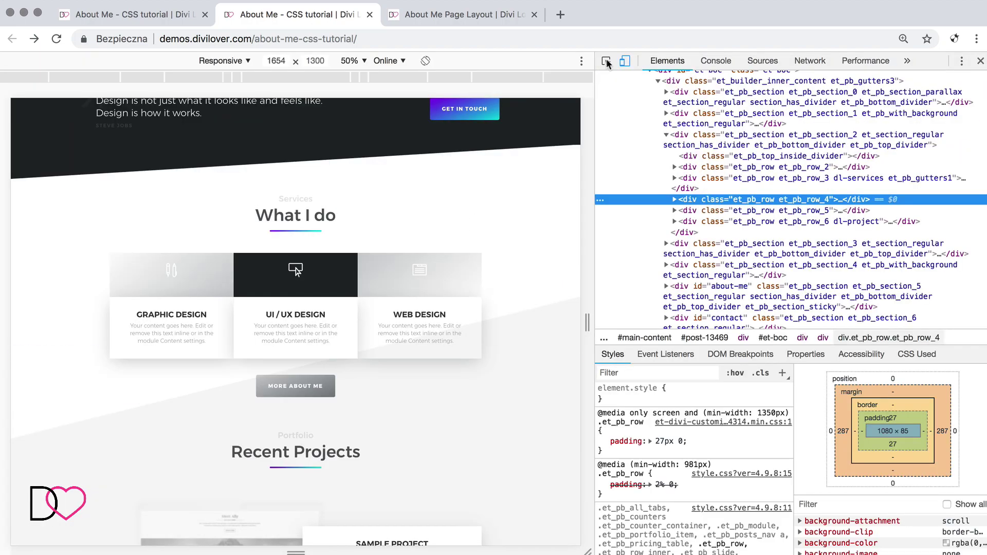
{"action": "left_click", "coordinate": [606, 62]}
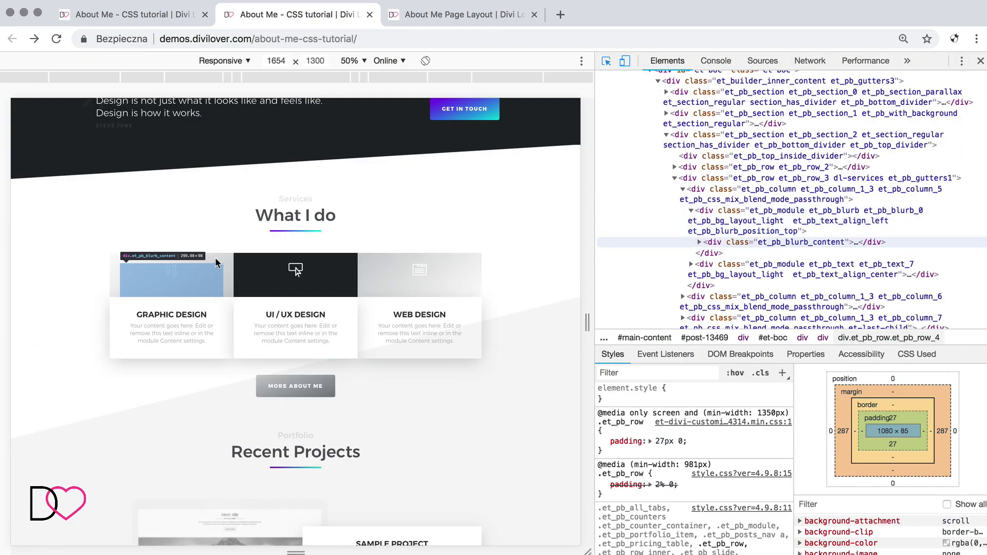
{"action": "left_click", "coordinate": [640, 222]}
Step: Confirm the dl-services row holds three et_pb_column divs, then resume editing the column rule
{"action": "scroll", "coordinate": [640, 221], "scroll_direction": "down", "scroll_amount": 3}
{"action": "scroll", "coordinate": [742, 117], "scroll_direction": "up", "scroll_amount": 2}
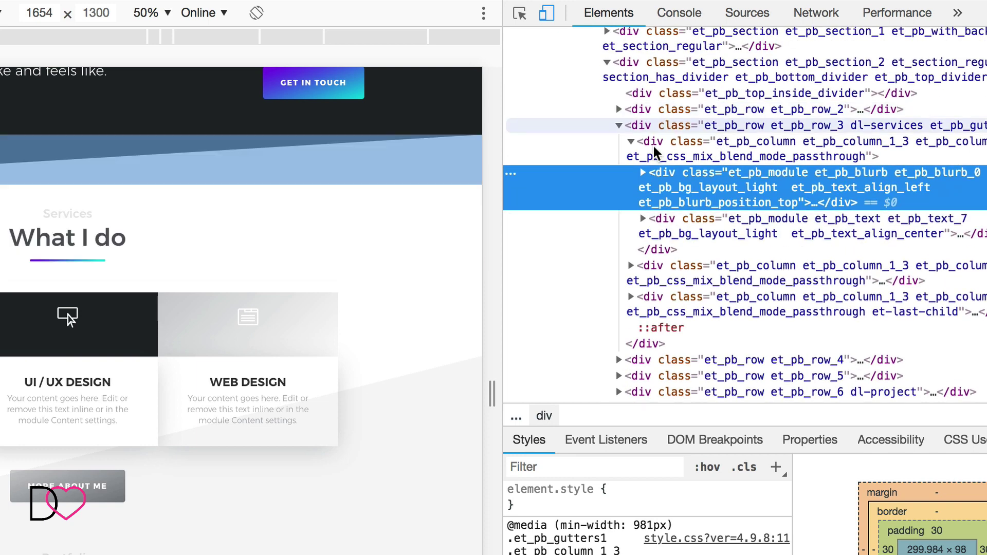
{"action": "left_click", "coordinate": [643, 143]}
{"action": "left_click", "coordinate": [637, 124]}
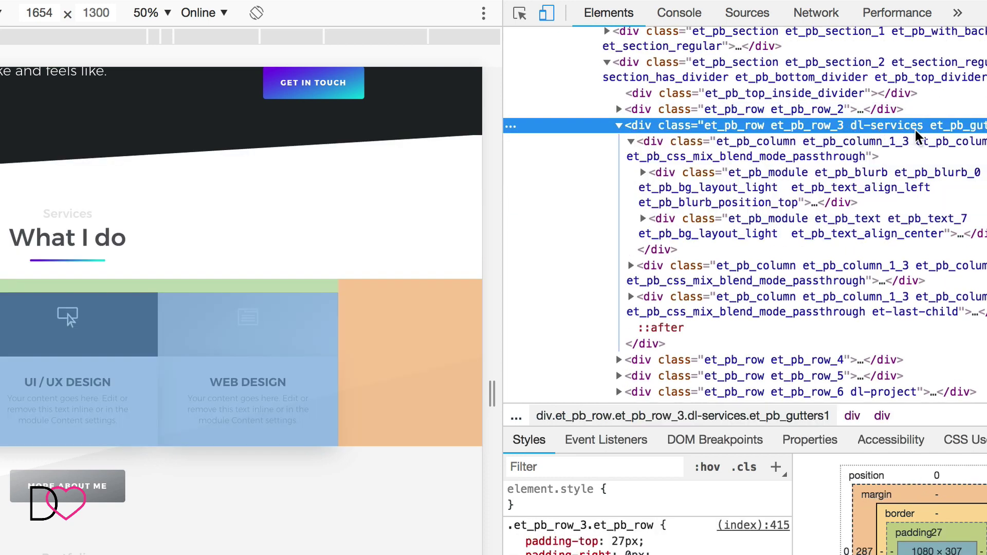
{"action": "left_click", "coordinate": [630, 141]}
{"action": "left_click", "coordinate": [642, 144]}
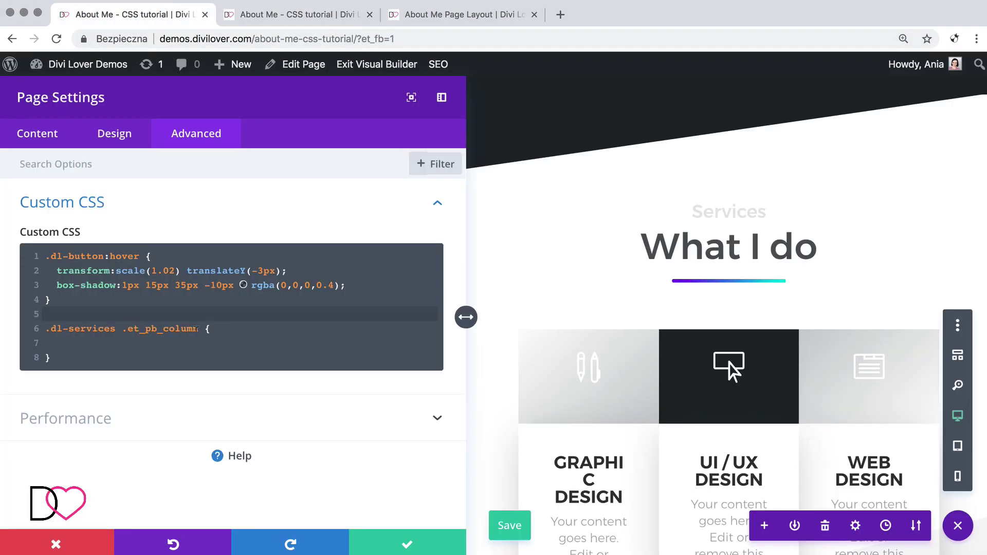
{"action": "left_click", "coordinate": [226, 329]}
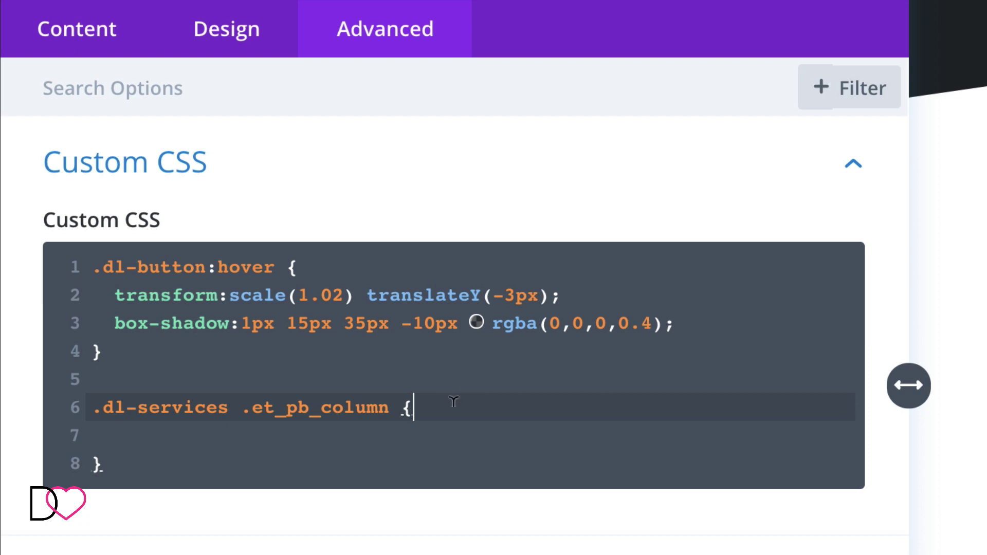
Step: Change the selector to .dl-services .et_pb_column:hover and add transform: translateY(-10px);
{"action": "key", "text": "Left"}
{"action": "key", "text": "Left"}
{"action": "type", "text": ":hover"}
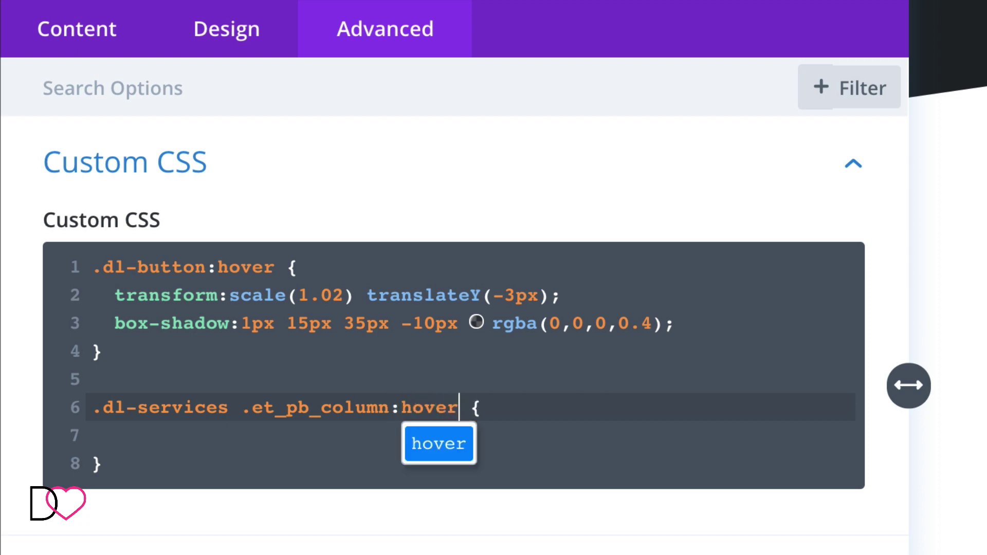
{"action": "left_click", "coordinate": [202, 435]}
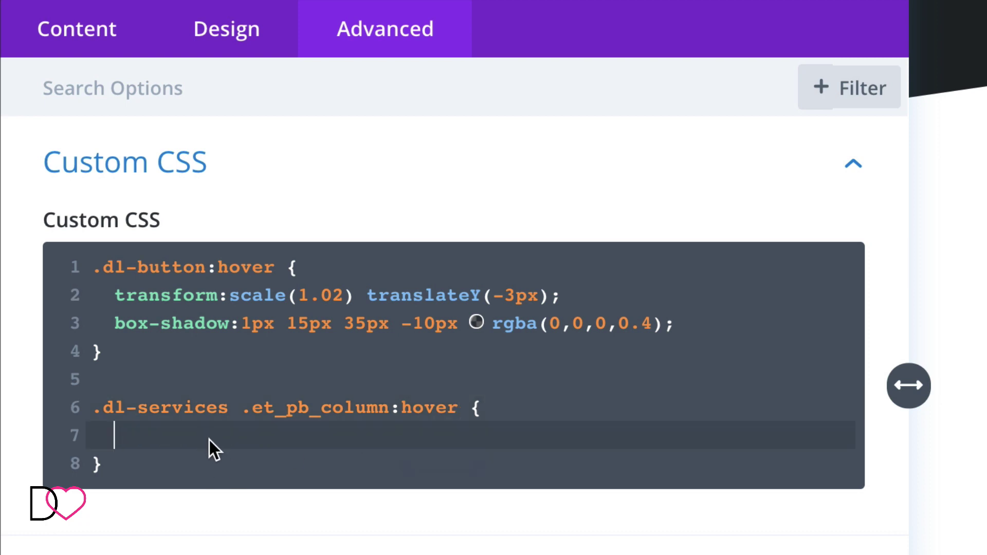
{"action": "type", "text": "transform:"}
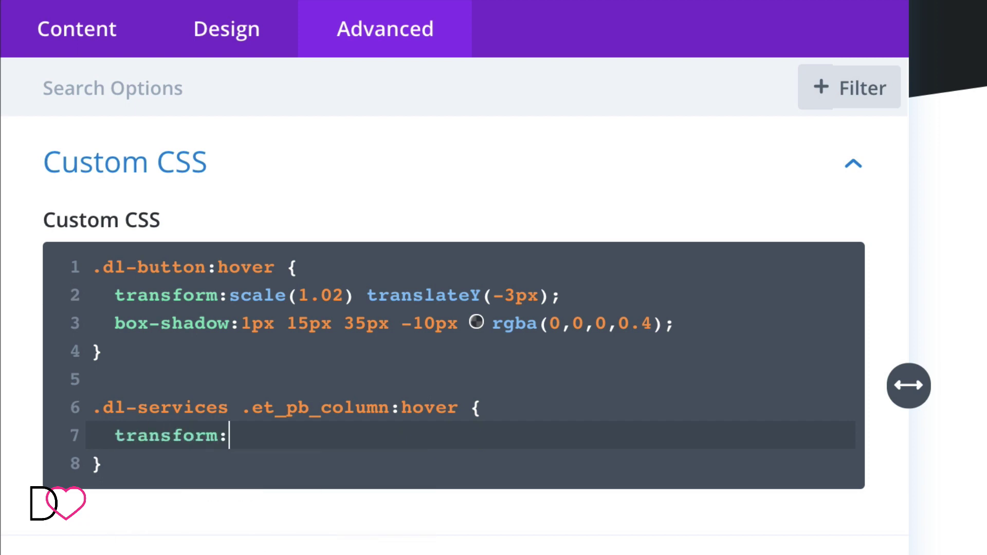
{"action": "type", "text": " translateY"}
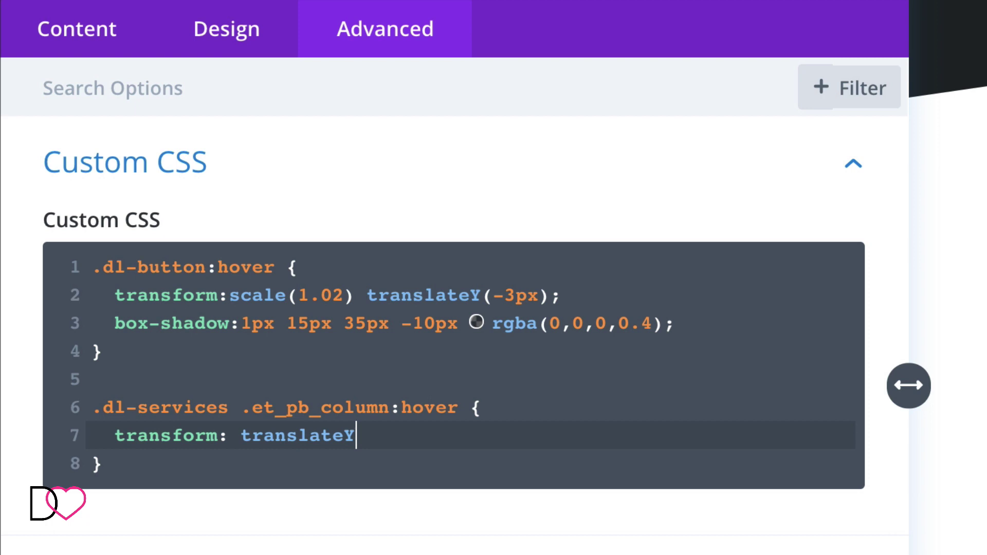
{"action": "type", "text": "(-10px"}
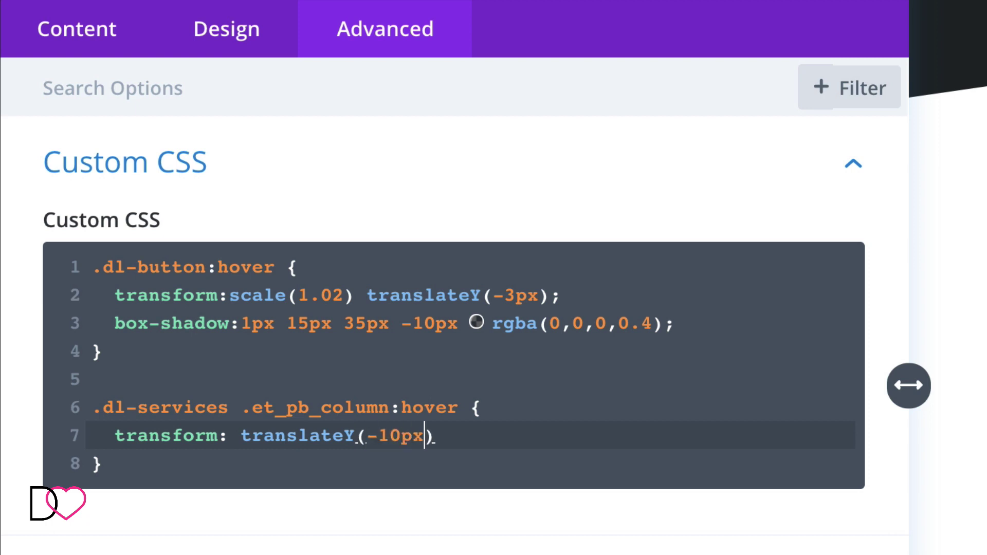
{"action": "type", "text": ");"}
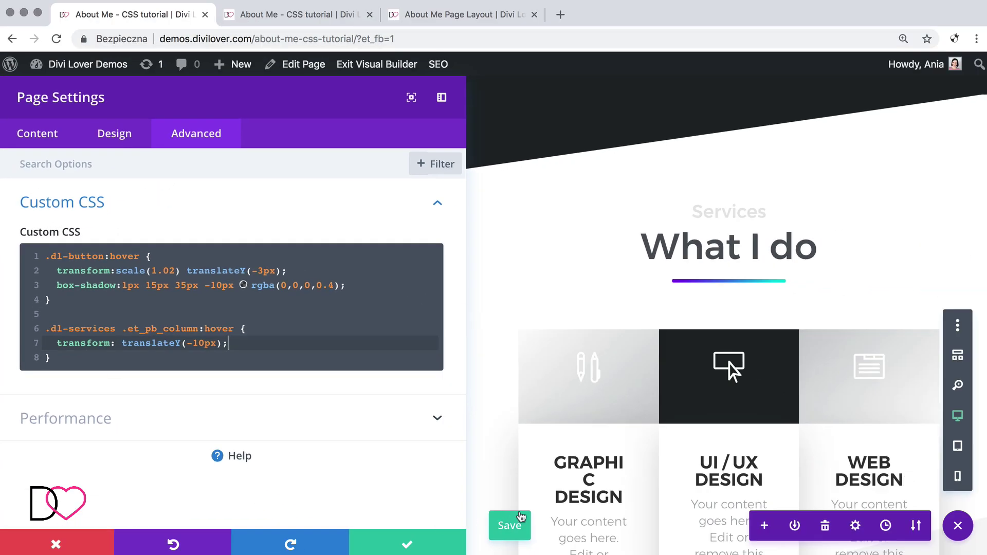
Step: Save the hover lift rule, close DevTools and reload the live About Me page
{"action": "left_click", "coordinate": [524, 516]}
{"action": "left_click", "coordinate": [280, 16]}
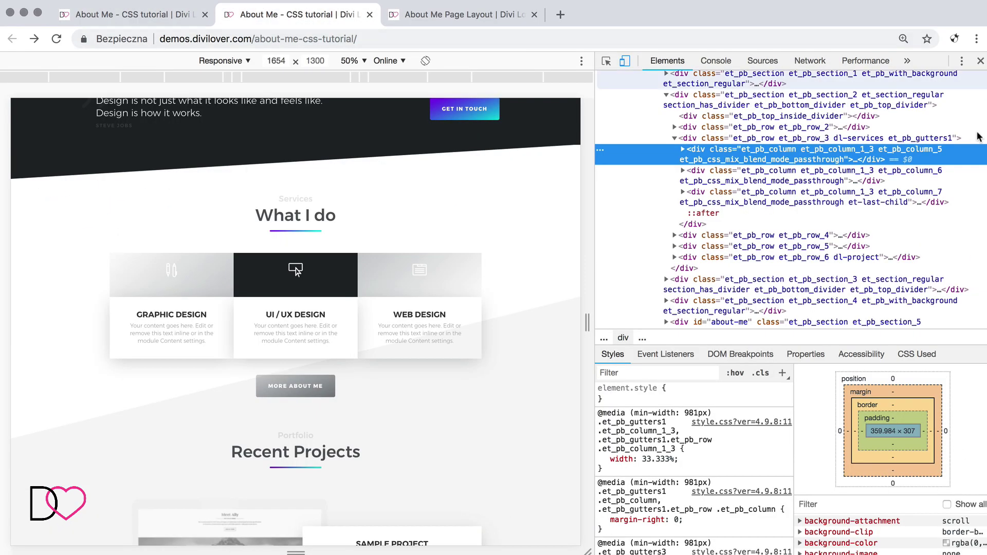
{"action": "left_click", "coordinate": [981, 61]}
{"action": "left_click", "coordinate": [57, 39]}
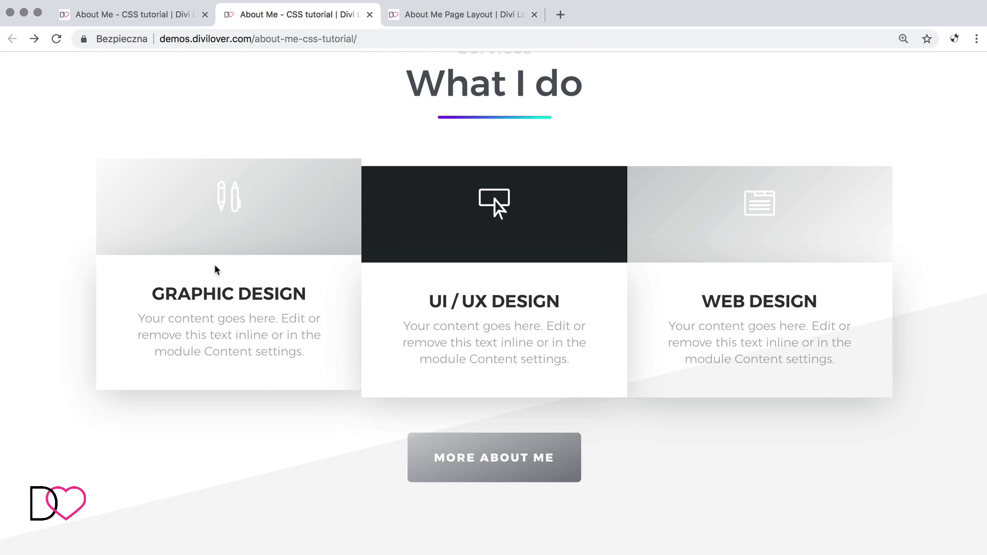
Step: Add a .dl-services .et_pb_column rule on line 5 containing transition:all .3s ease-in-out;
{"action": "left_click", "coordinate": [119, 23]}
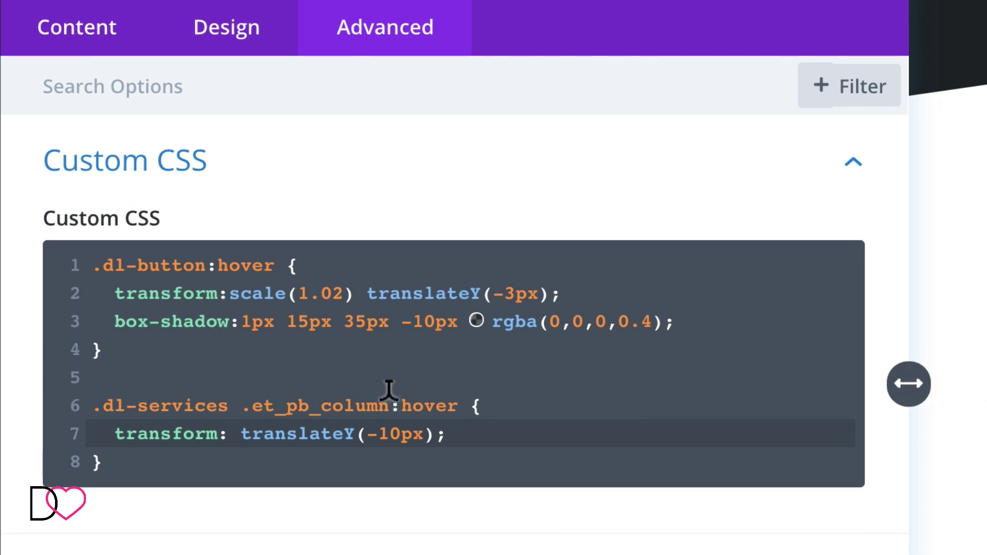
{"action": "left_click_drag", "start_coordinate": [389, 405], "coordinate": [88, 405]}
{"action": "key", "text": "ctrl+c"}
{"action": "left_click", "coordinate": [119, 387]}
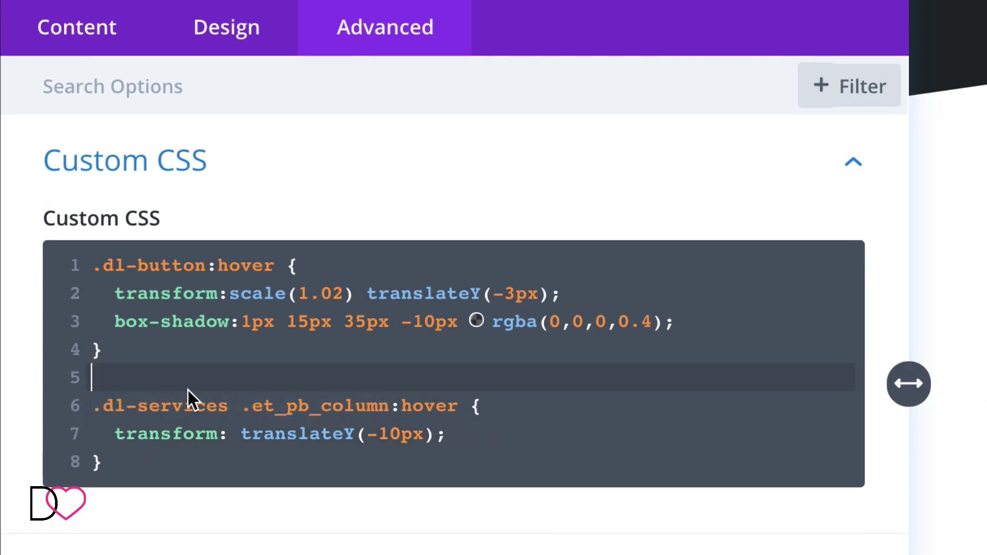
{"action": "key", "text": "ctrl+v"}
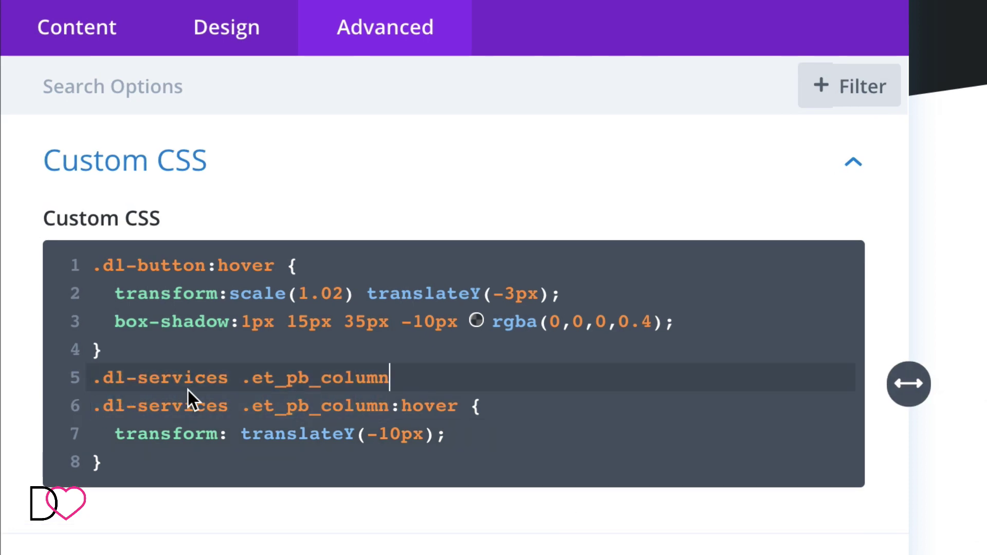
{"action": "type", "text": "{"}
{"action": "key", "text": "Return"}
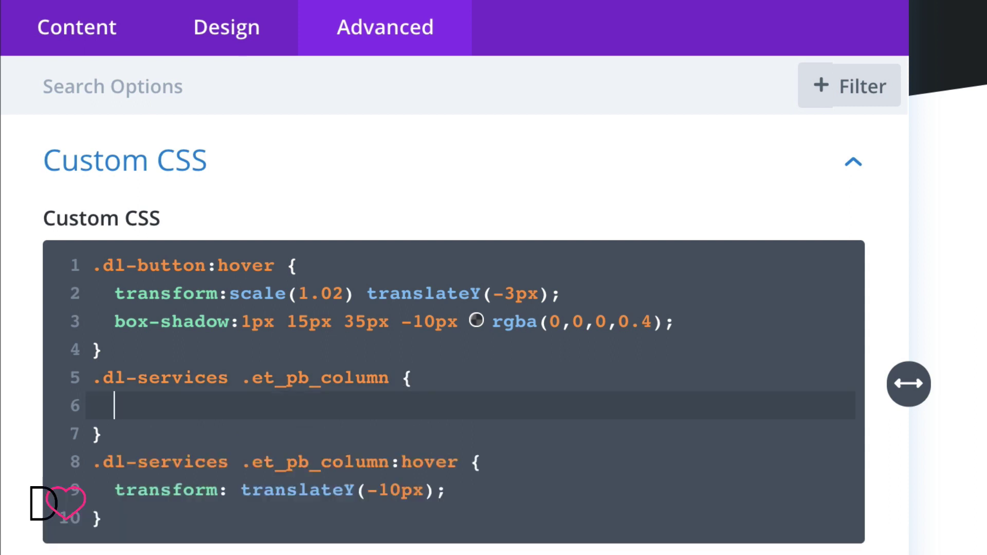
{"action": "type", "text": "trans"}
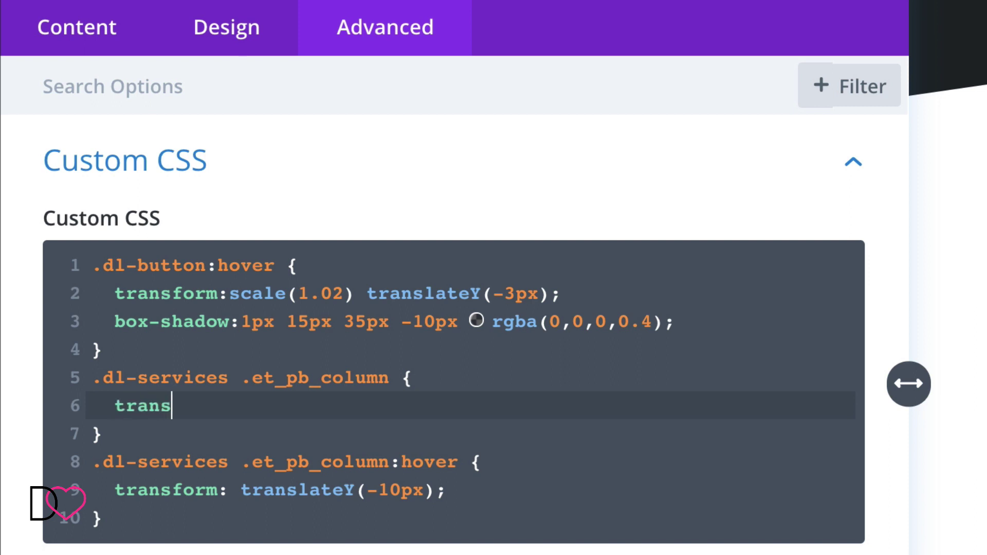
{"action": "type", "text": "ition:"}
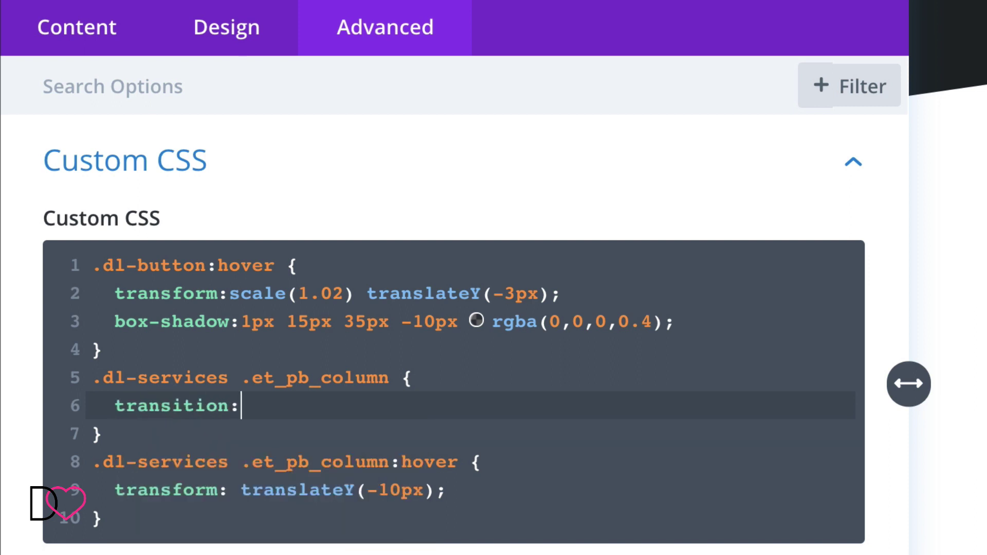
{"action": "type", "text": "all .3s ease"}
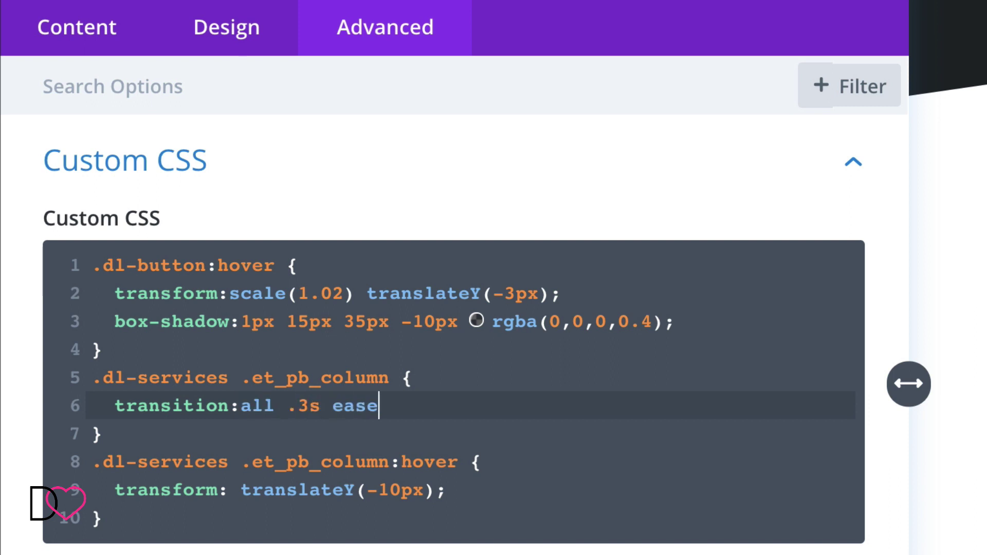
{"action": "type", "text": "-in-out;"}
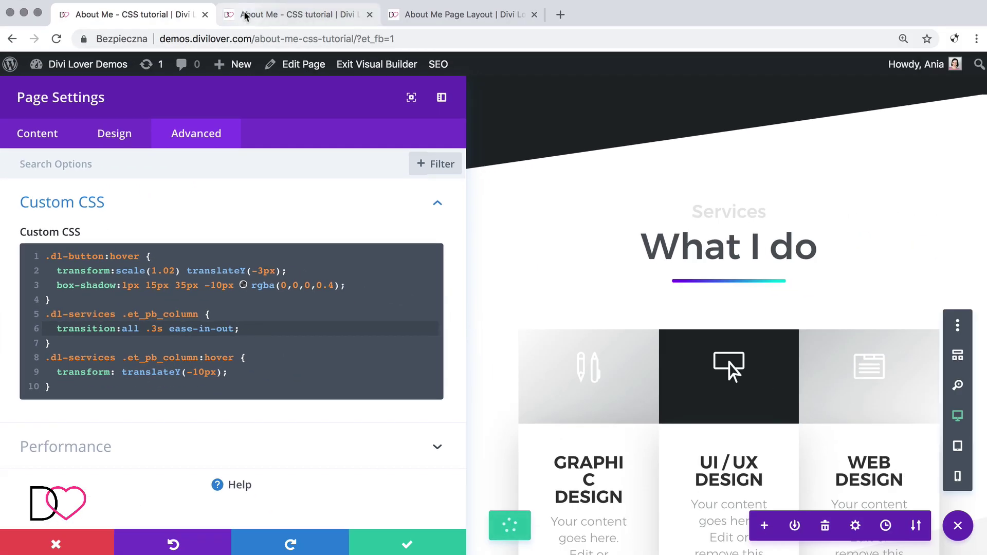
{"action": "left_click", "coordinate": [298, 14]}
{"action": "left_click", "coordinate": [56, 39]}
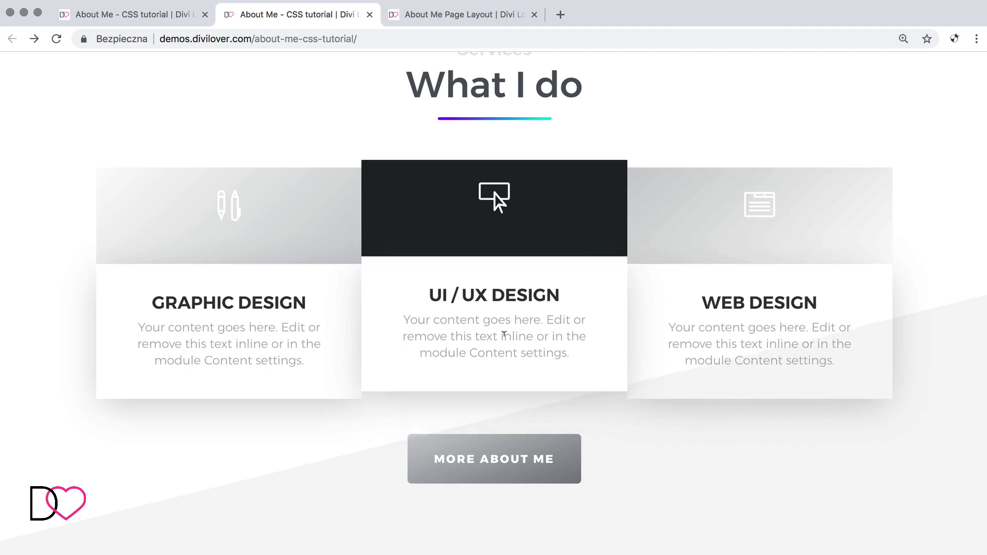
{"action": "scroll", "coordinate": [296, 410], "scroll_direction": "down", "scroll_amount": 3}
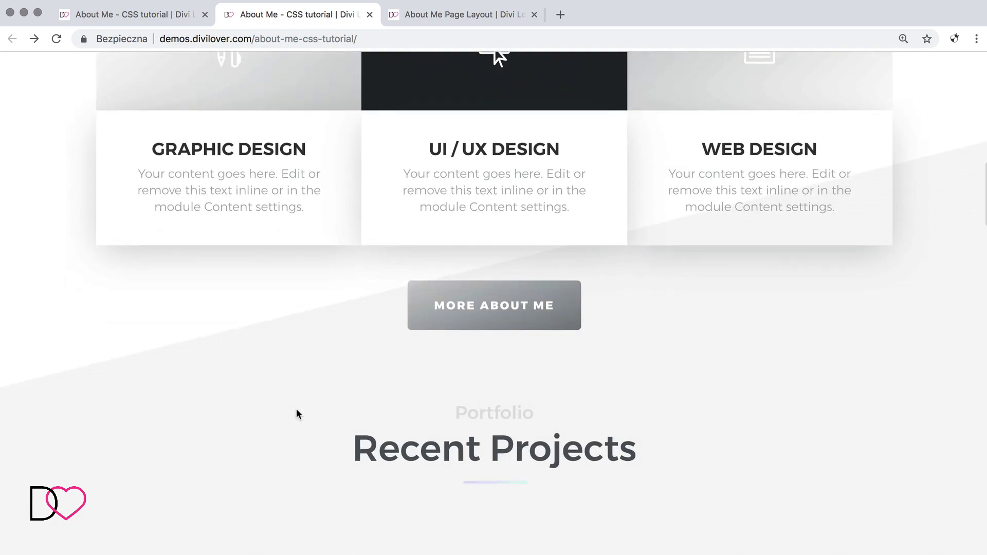
{"action": "scroll", "coordinate": [297, 409], "scroll_direction": "down", "scroll_amount": 6}
{"action": "scroll", "coordinate": [296, 409], "scroll_direction": "down", "scroll_amount": 1}
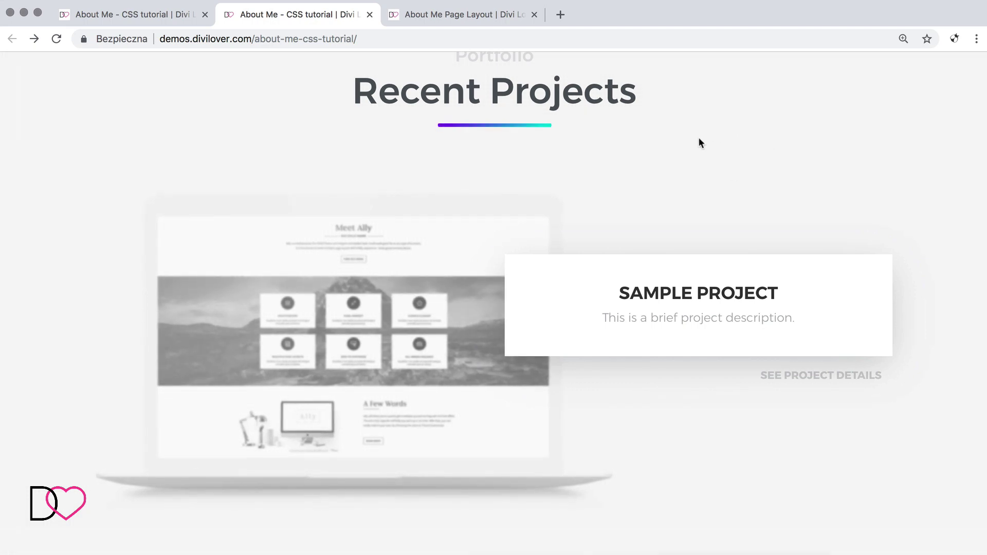
{"action": "scroll", "coordinate": [699, 140], "scroll_direction": "down", "scroll_amount": 2}
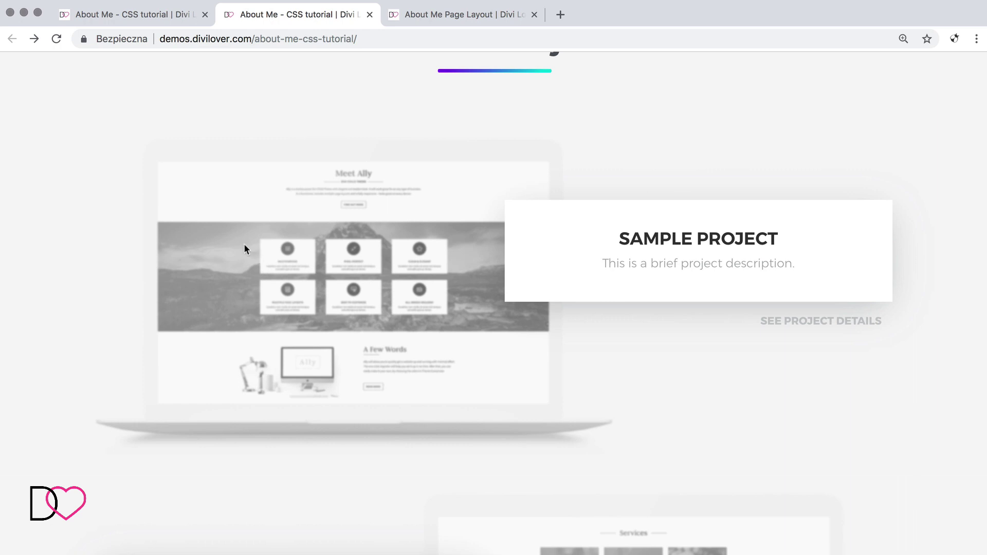
{"action": "left_click", "coordinate": [126, 15]}
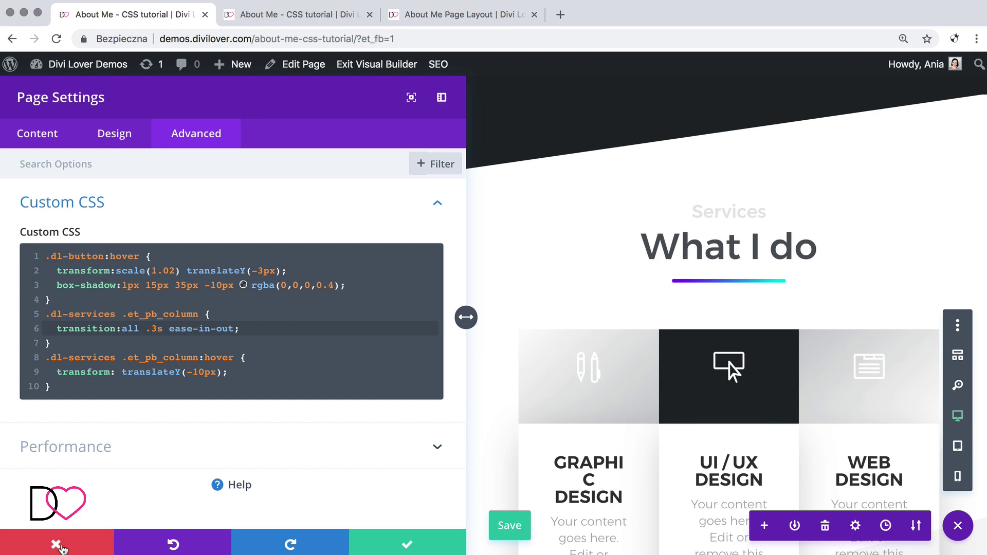
Step: Close Page Settings and scroll down to the Recent Projects section
{"action": "left_click", "coordinate": [423, 543]}
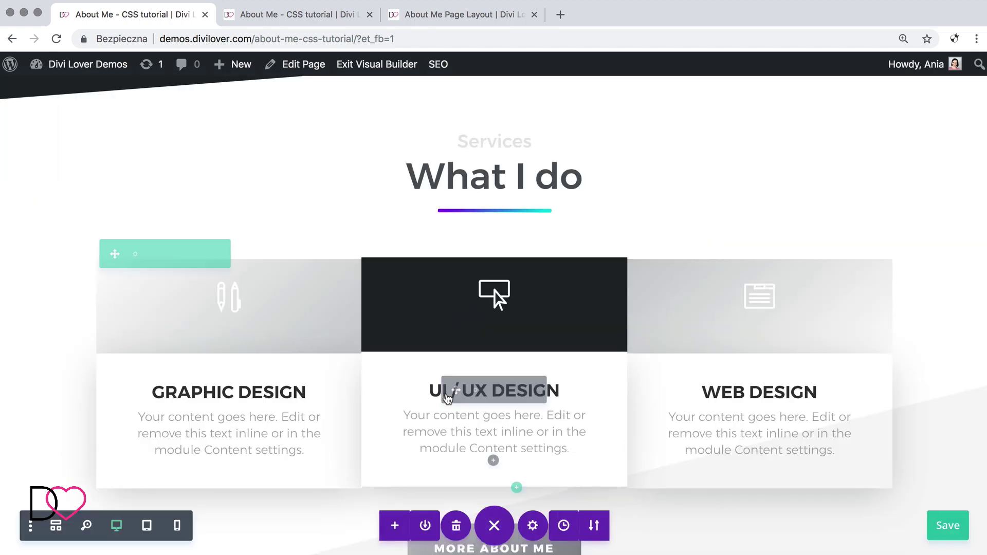
{"action": "scroll", "coordinate": [447, 394], "scroll_direction": "down", "scroll_amount": 10}
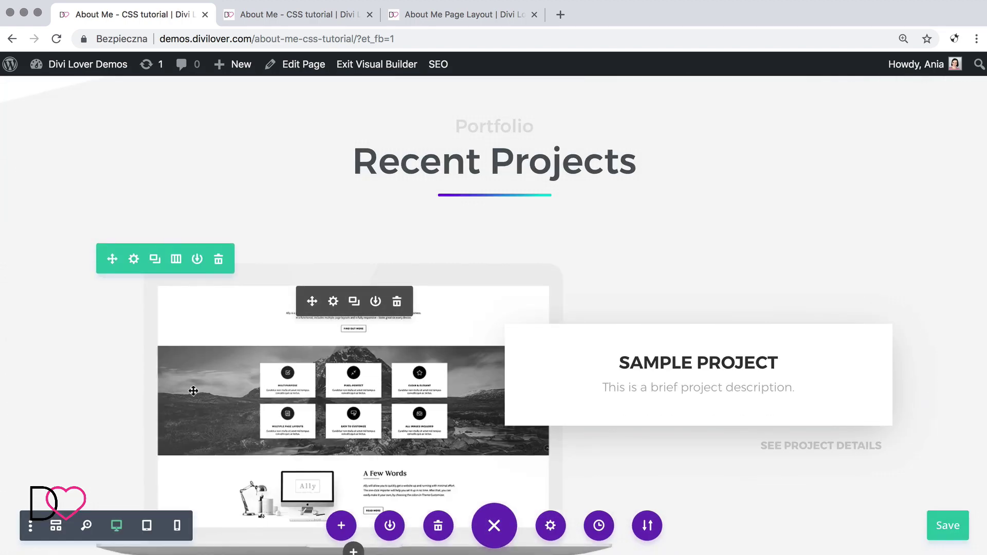
{"action": "scroll", "coordinate": [193, 391], "scroll_direction": "down", "scroll_amount": 5}
{"action": "scroll", "coordinate": [288, 309], "scroll_direction": "up", "scroll_amount": 5}
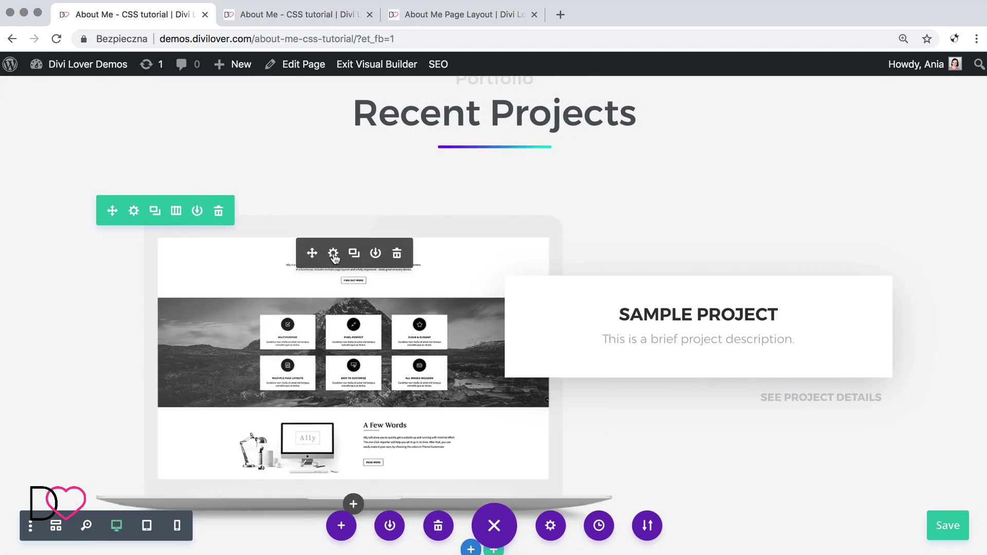
Step: Open the laptop image's Design Filters to check 0% saturation, 53% opacity and 1px blur
{"action": "left_click", "coordinate": [334, 253]}
{"action": "left_click", "coordinate": [114, 134]}
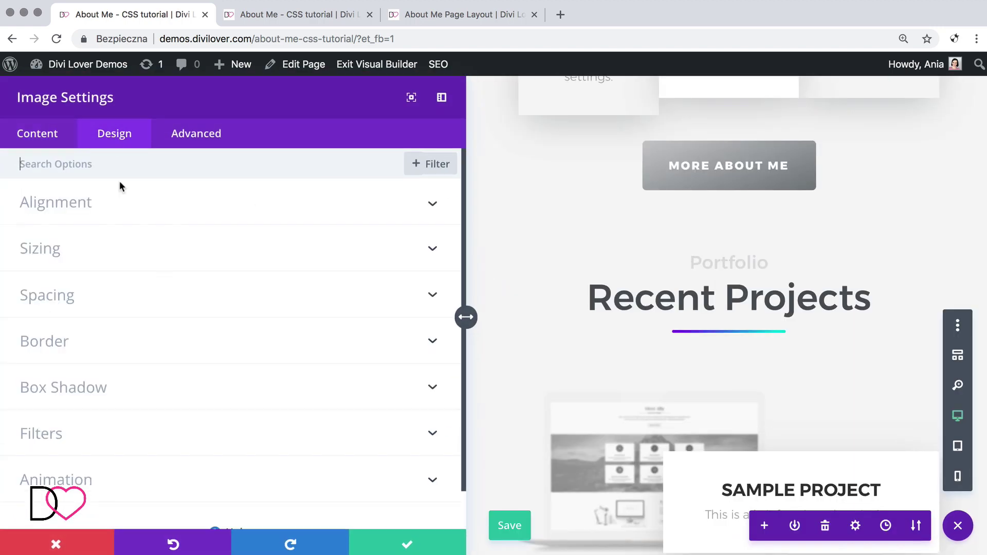
{"action": "scroll", "coordinate": [161, 276], "scroll_direction": "down", "scroll_amount": 2}
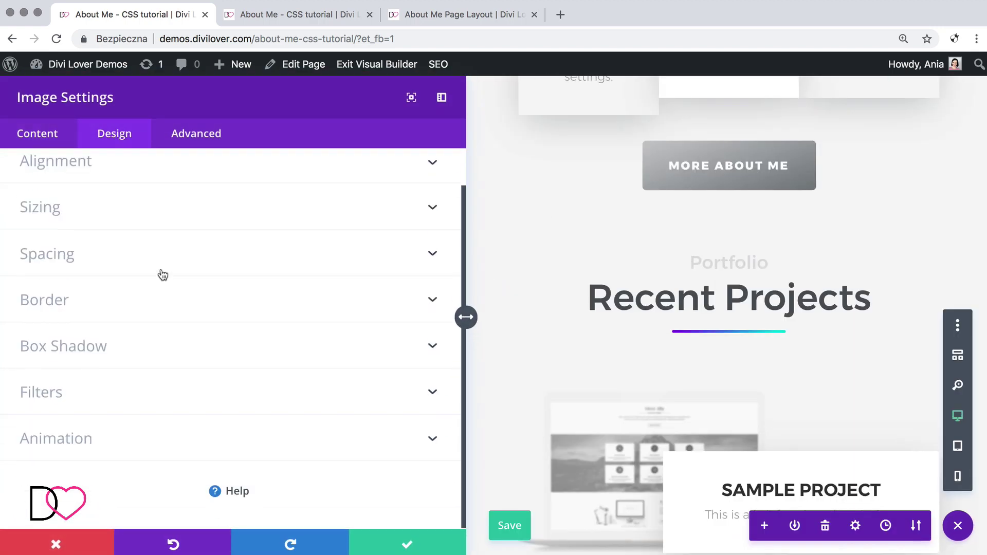
{"action": "left_click", "coordinate": [254, 387]}
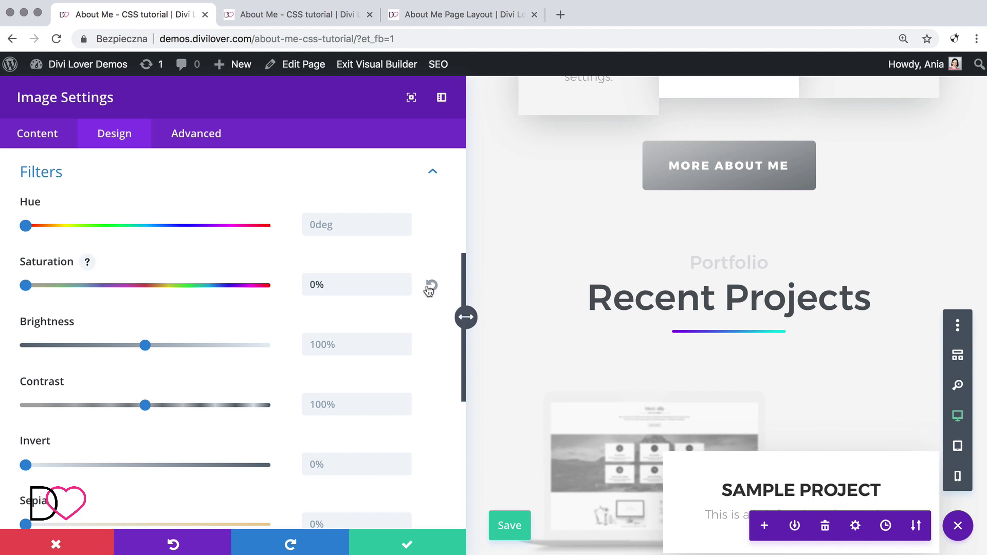
{"action": "scroll", "coordinate": [164, 396], "scroll_direction": "down", "scroll_amount": 3}
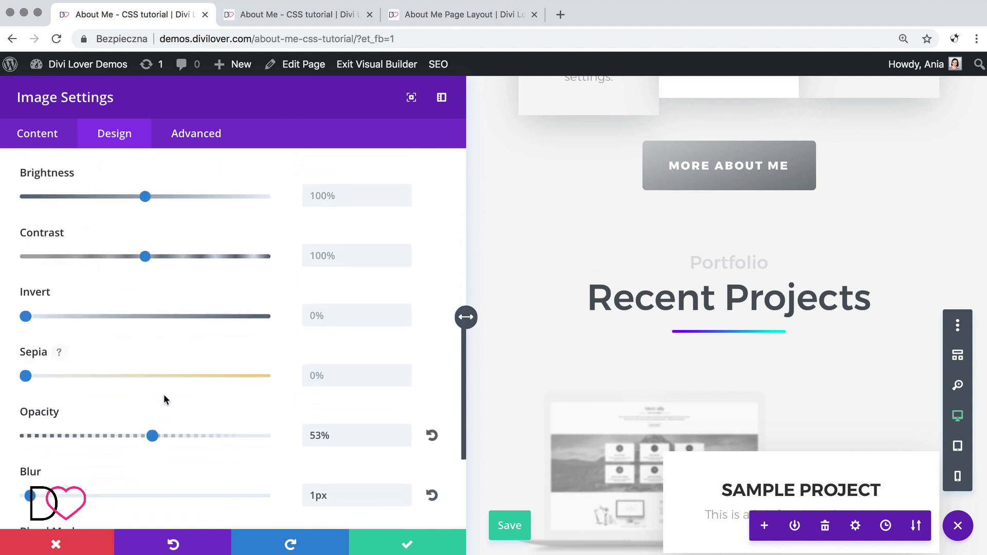
{"action": "scroll", "coordinate": [164, 396], "scroll_direction": "down", "scroll_amount": 3}
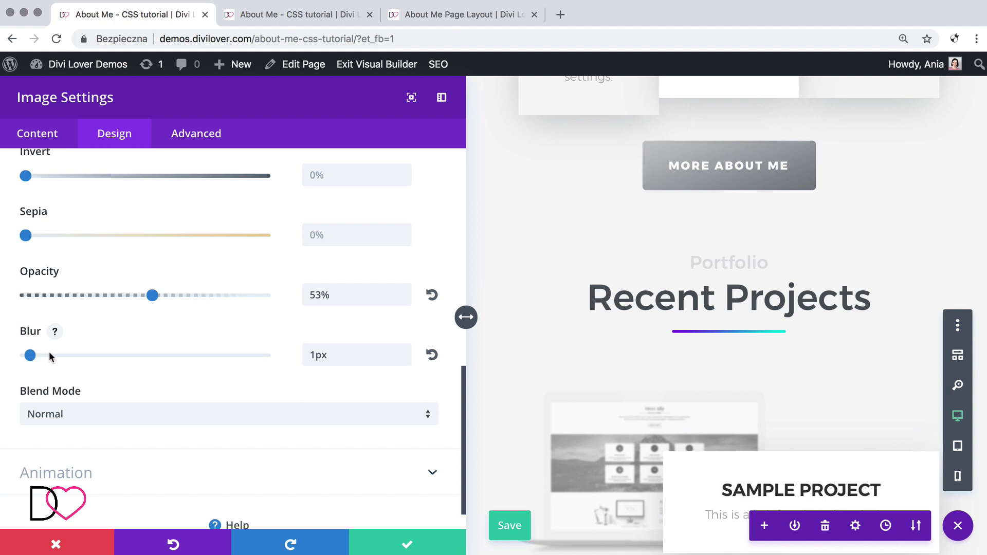
{"action": "scroll", "coordinate": [209, 342], "scroll_direction": "up", "scroll_amount": 1}
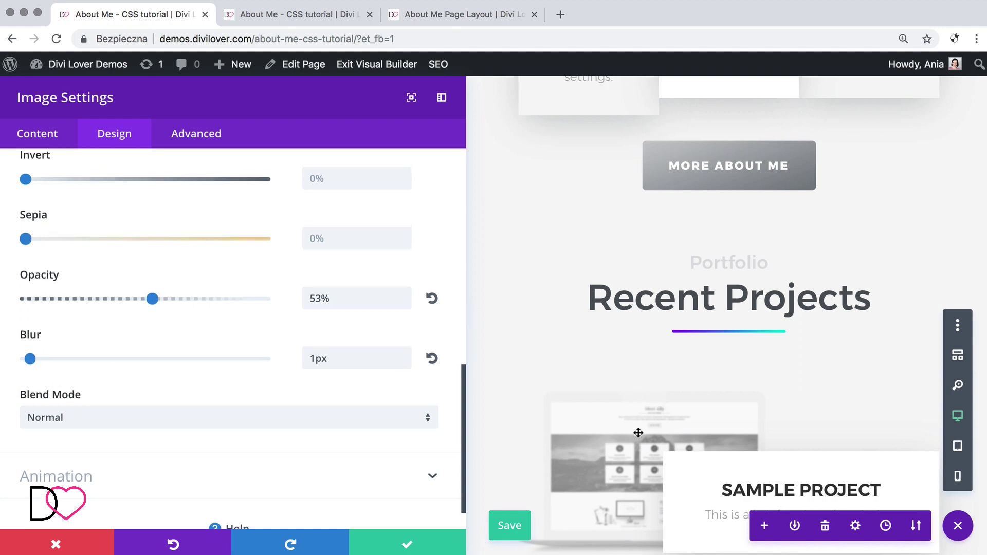
{"action": "scroll", "coordinate": [638, 433], "scroll_direction": "down", "scroll_amount": 4}
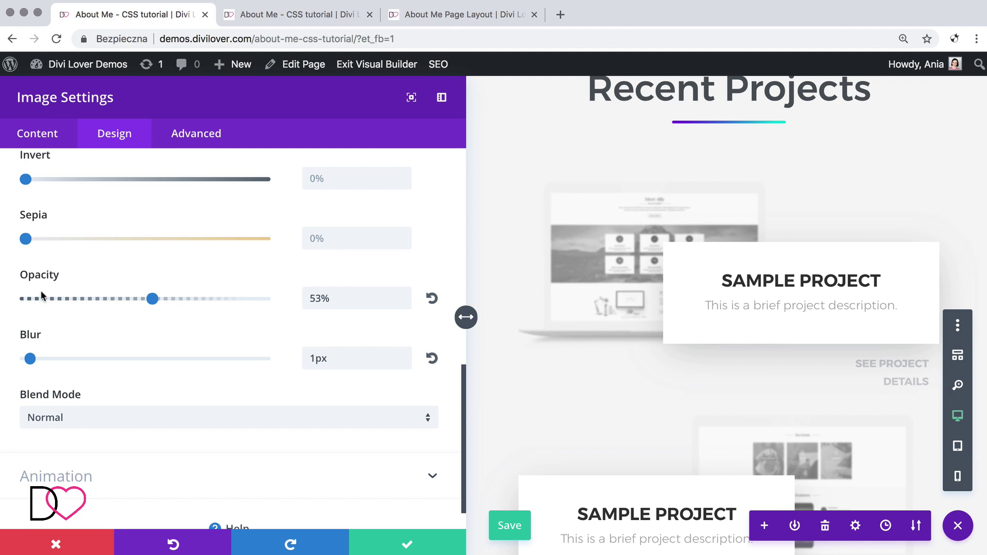
{"action": "key", "text": "super+s"}
{"action": "scroll", "coordinate": [230, 305], "scroll_direction": "up", "scroll_amount": 7}
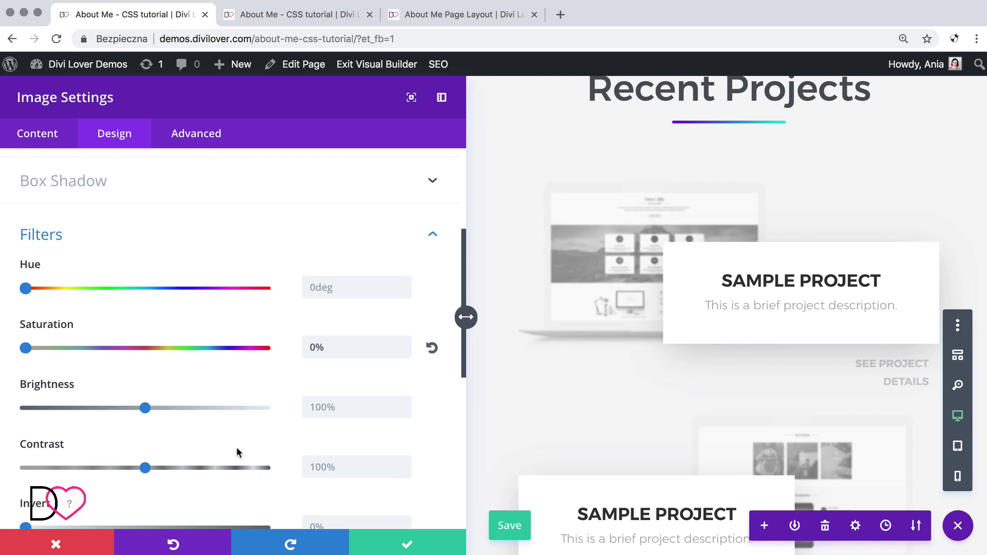
Step: Close Image Settings, compare the grayscale laptop image on the live page tab, then return to the builder
{"action": "left_click", "coordinate": [410, 548]}
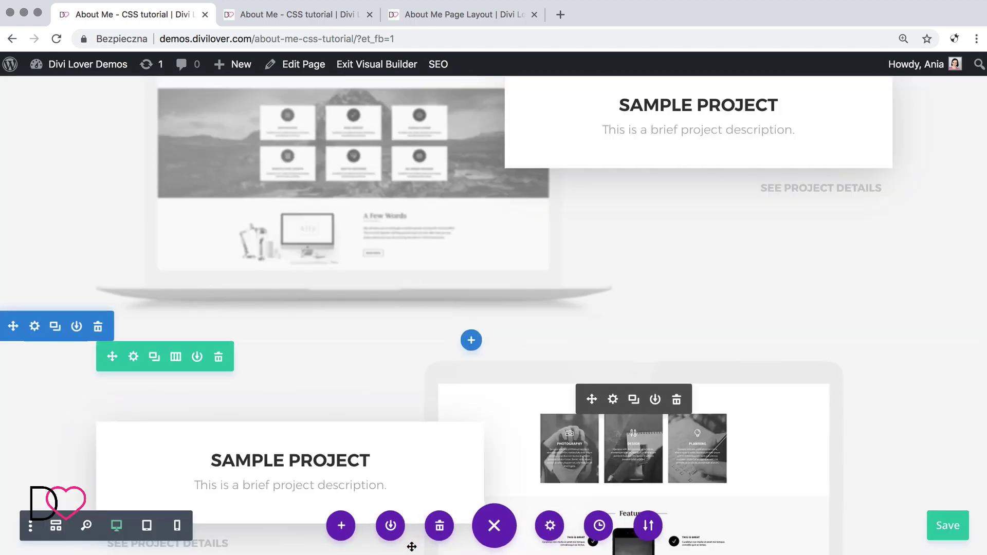
{"action": "scroll", "coordinate": [333, 350], "scroll_direction": "up", "scroll_amount": 1}
{"action": "scroll", "coordinate": [334, 340], "scroll_direction": "up", "scroll_amount": 3}
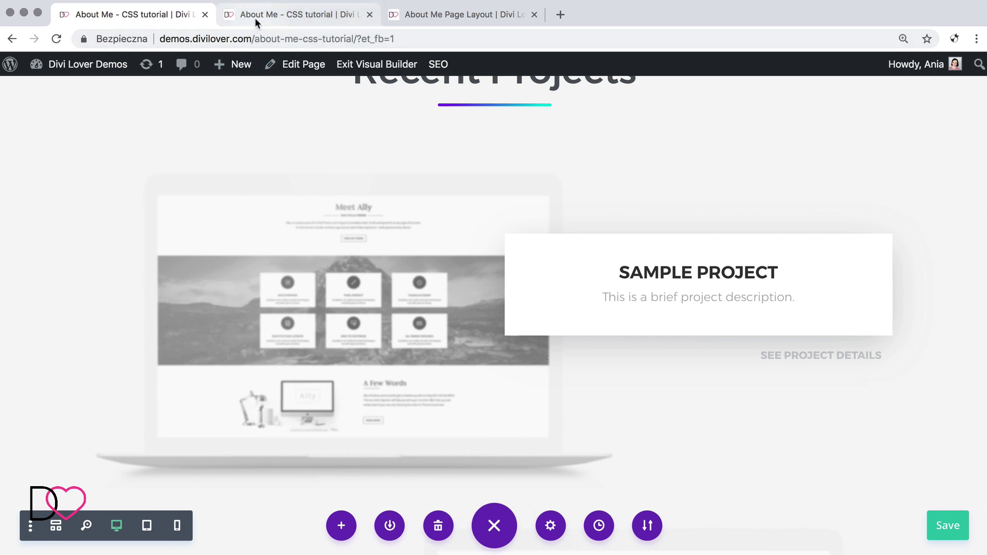
{"action": "left_click", "coordinate": [255, 17]}
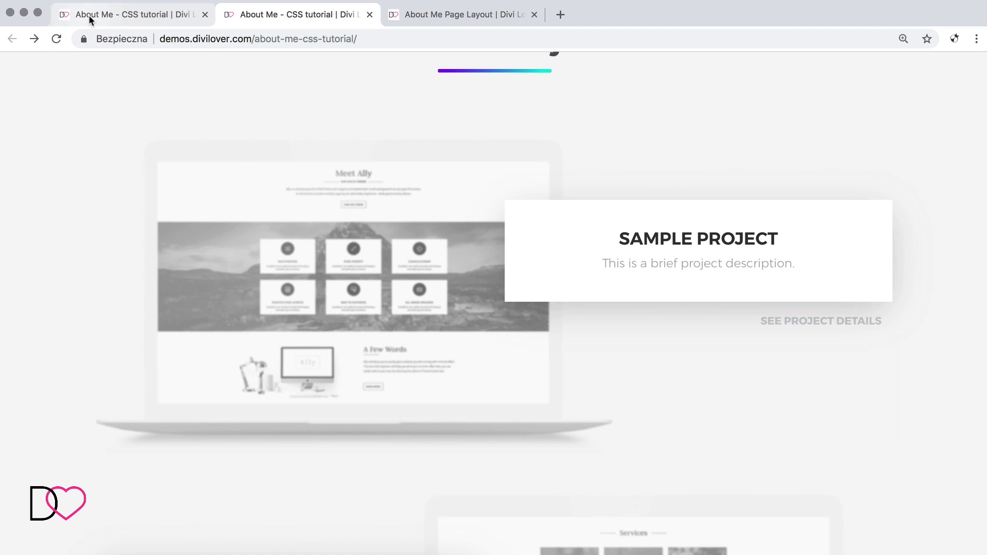
{"action": "left_click", "coordinate": [123, 19]}
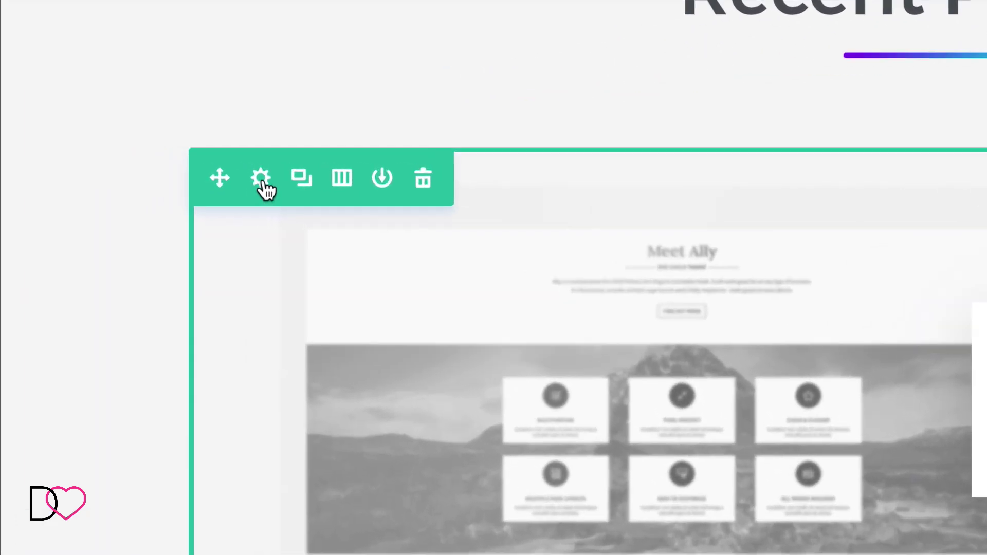
Step: Look up the laptop row's dl-project class under Advanced > CSS ID & Classes
{"action": "left_click", "coordinate": [262, 179]}
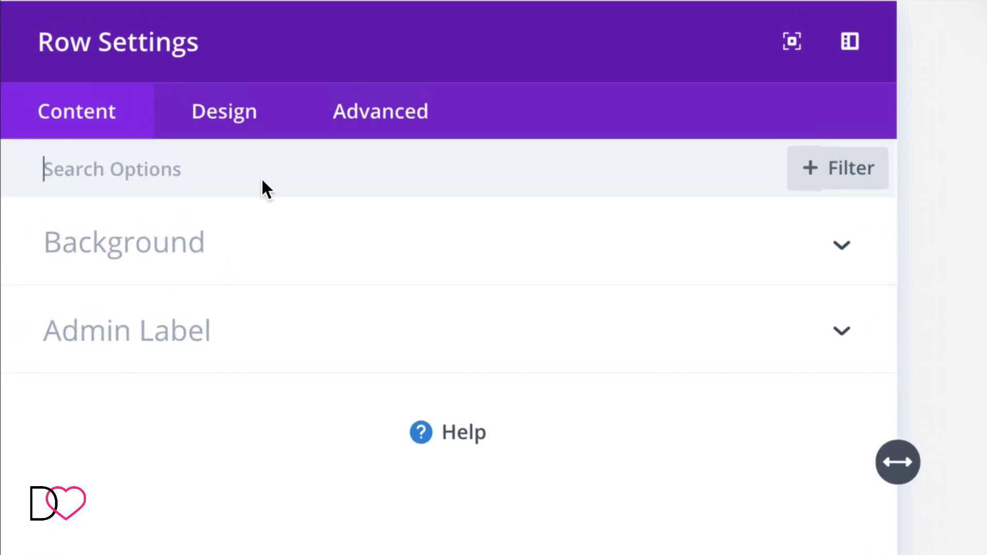
{"action": "left_click", "coordinate": [384, 117]}
{"action": "left_click", "coordinate": [297, 249]}
{"action": "left_click_drag", "start_coordinate": [185, 451], "coordinate": [48, 432]}
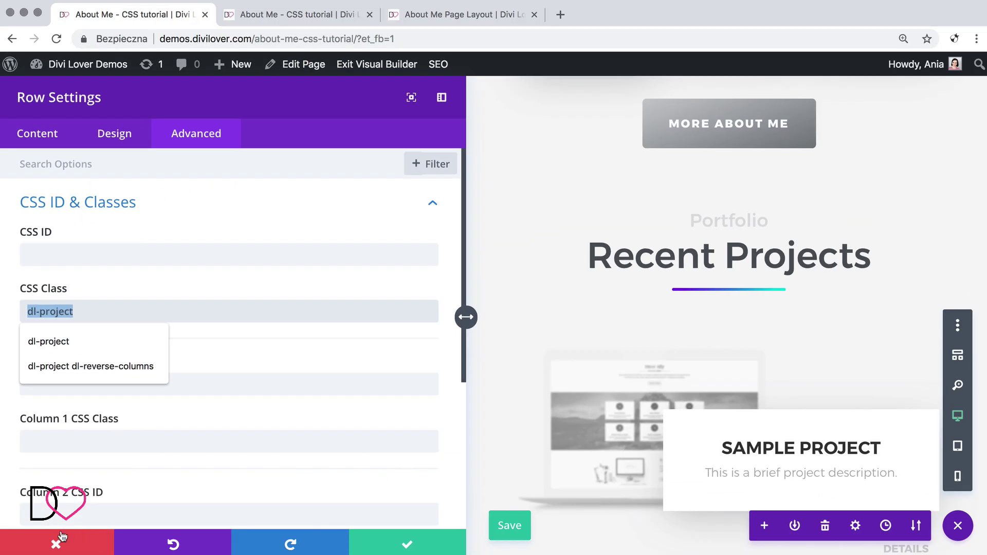
{"action": "left_click", "coordinate": [62, 537]}
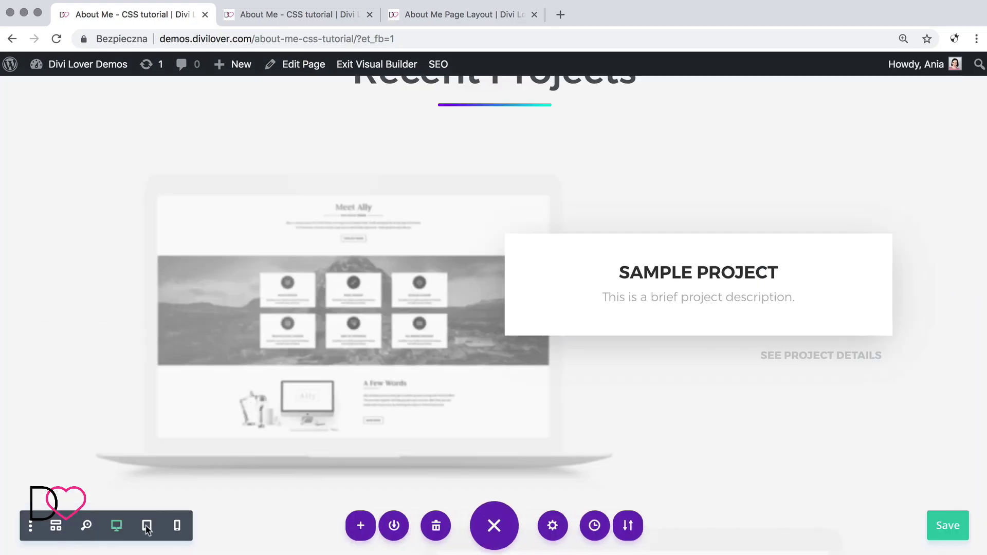
Step: Open the page's Advanced Custom CSS showing the existing button and services hover rules
{"action": "left_click", "coordinate": [550, 526]}
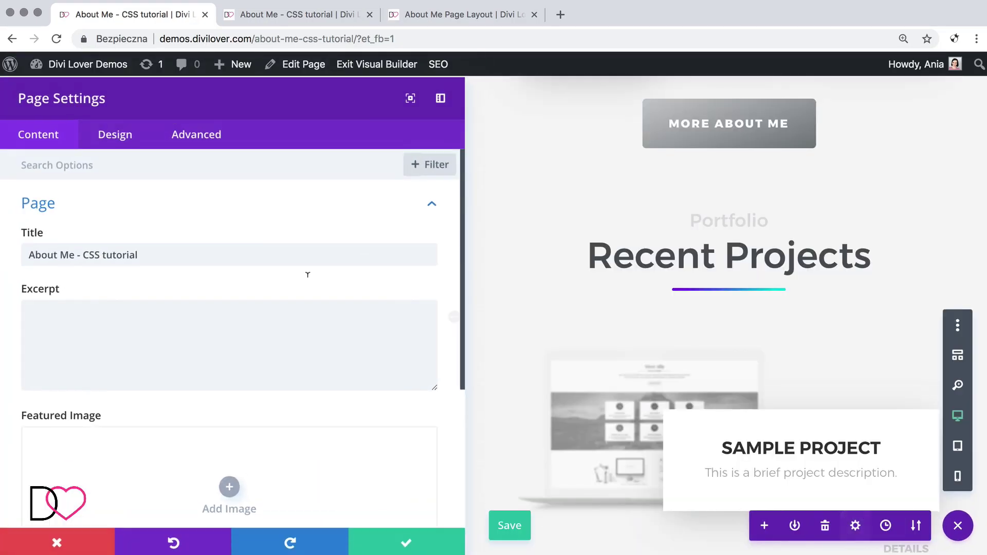
{"action": "left_click", "coordinate": [209, 138]}
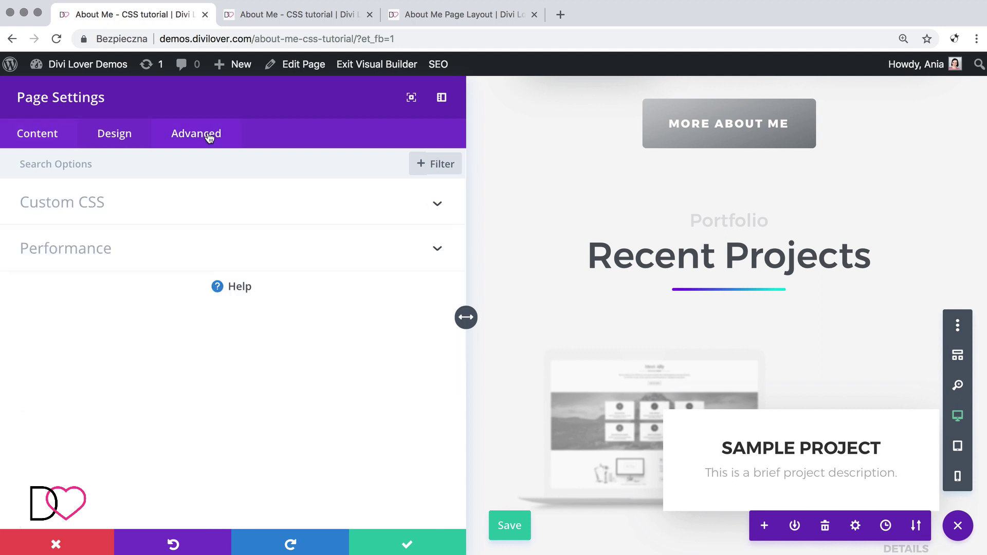
{"action": "left_click", "coordinate": [156, 206]}
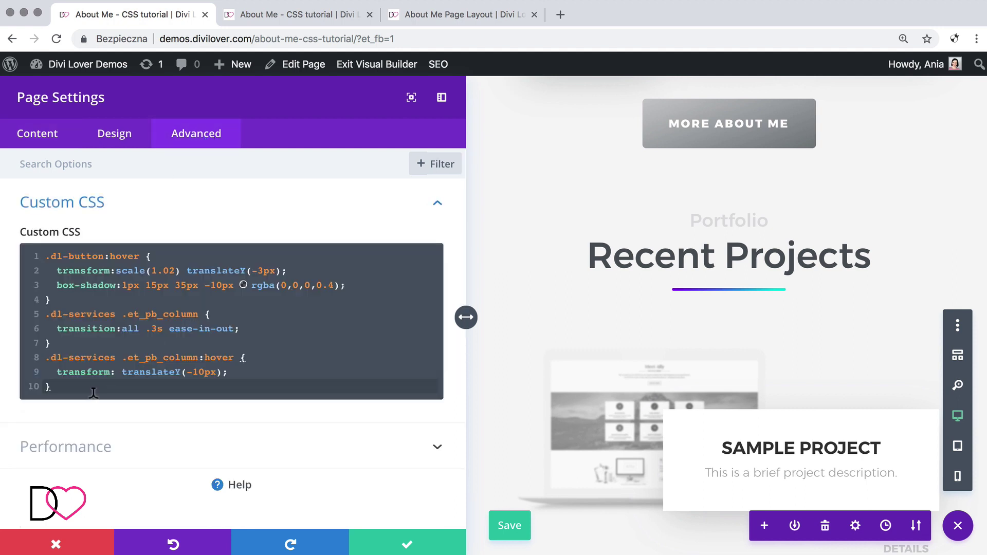
Step: Add a .dl-project .et_pb_image rule with transition:all 1s ease-in-out
{"action": "key", "text": "Return"}
{"action": "key", "text": "Return"}
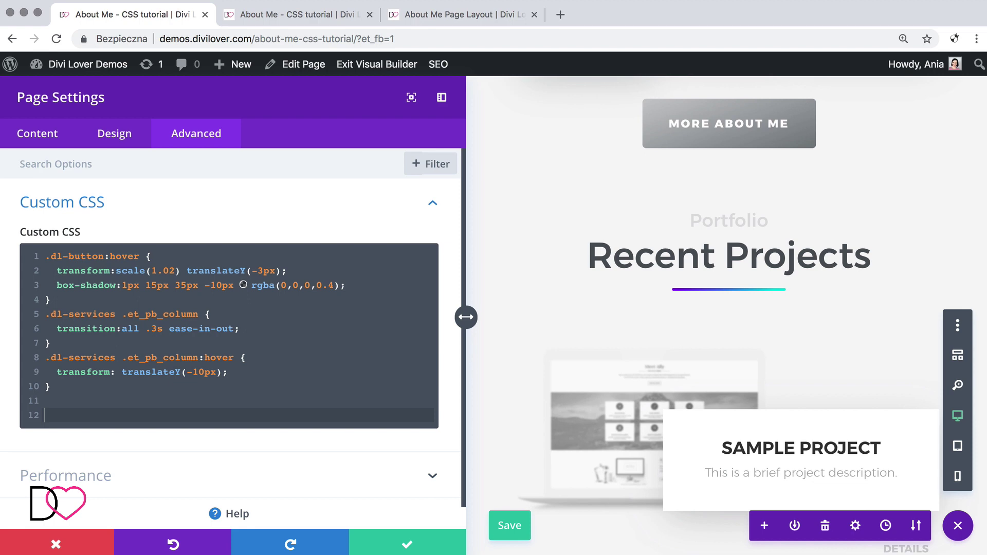
{"action": "type", "text": ".dl-project"}
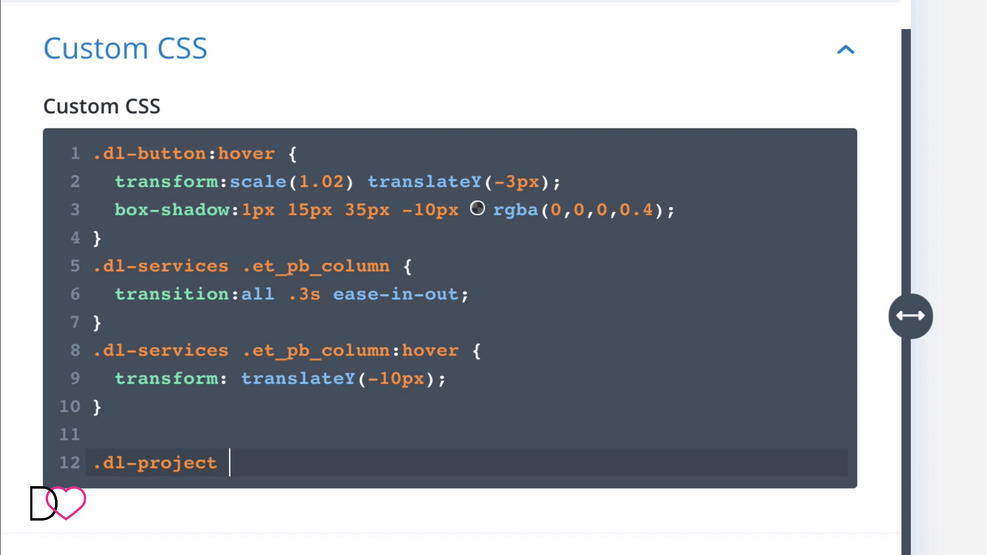
{"action": "type", "text": " ."}
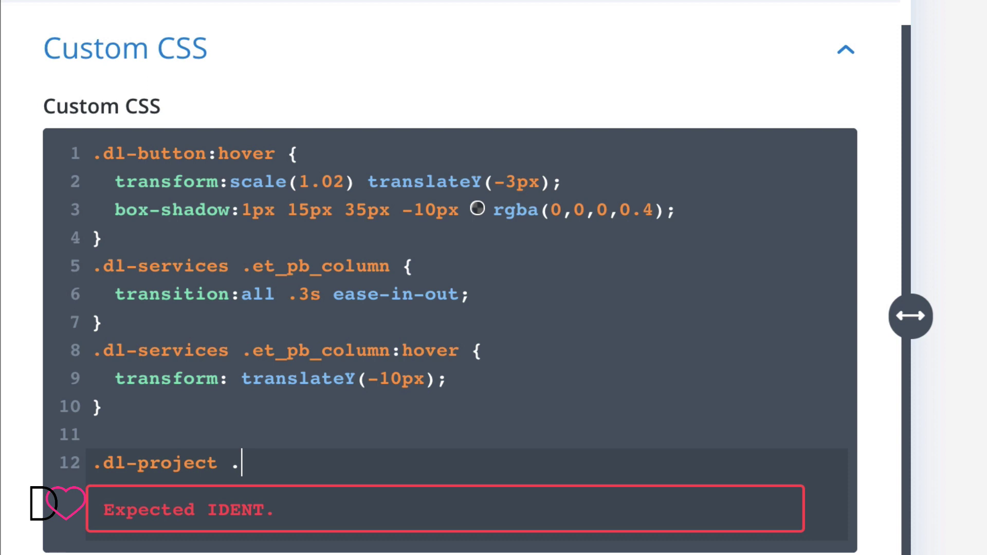
{"action": "type", "text": "et_pb_"}
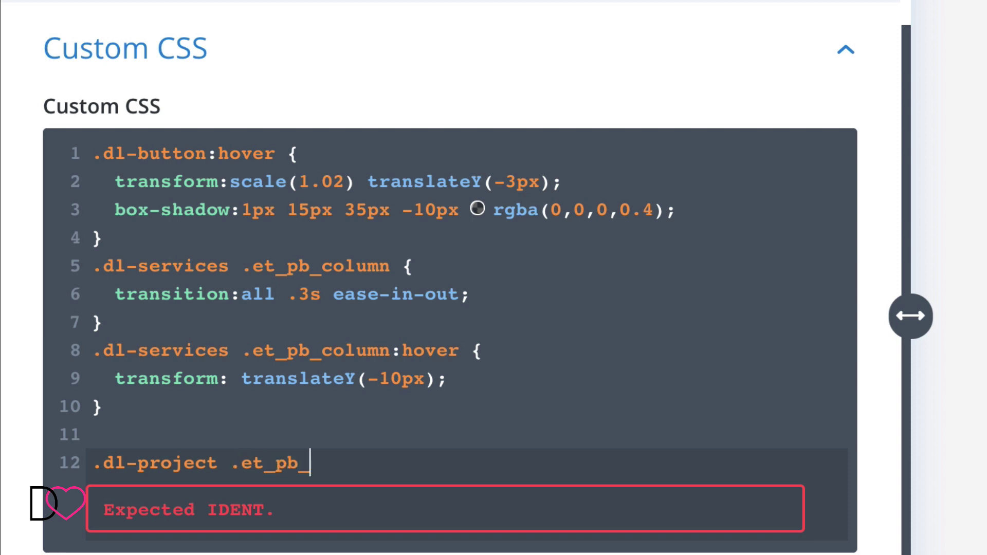
{"action": "type", "text": "image {"}
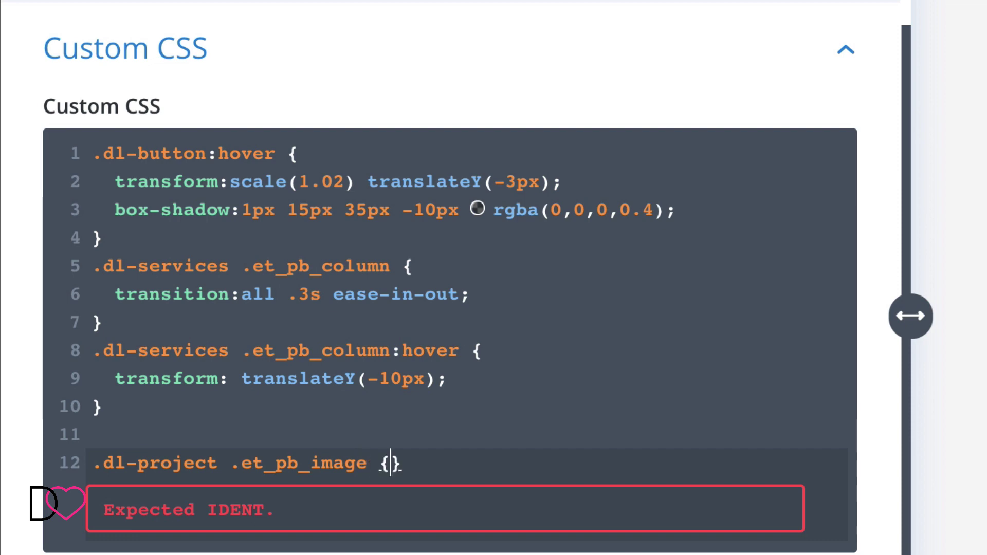
{"action": "key", "text": "Return"}
{"action": "scroll", "coordinate": [105, 346], "scroll_direction": "down", "scroll_amount": 3}
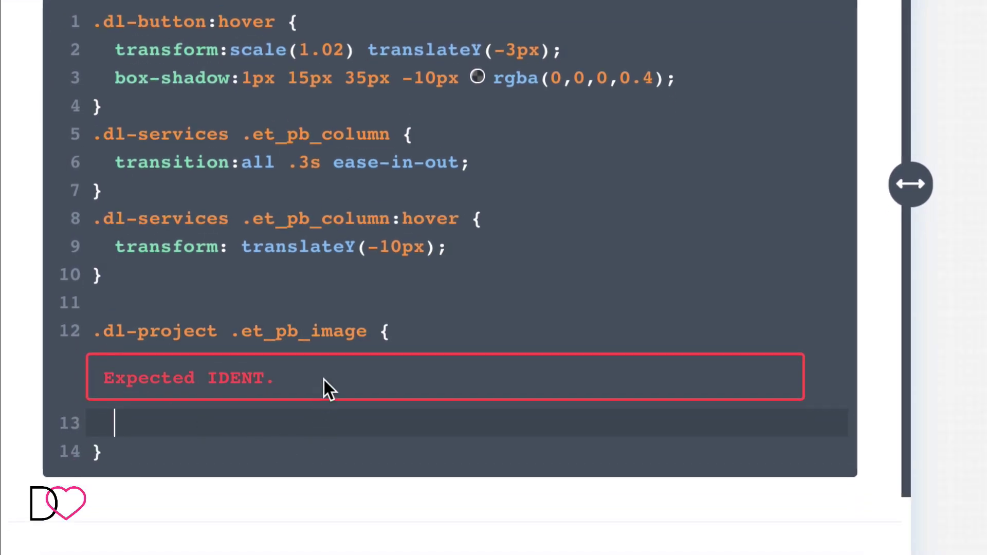
{"action": "left_click", "coordinate": [464, 318]}
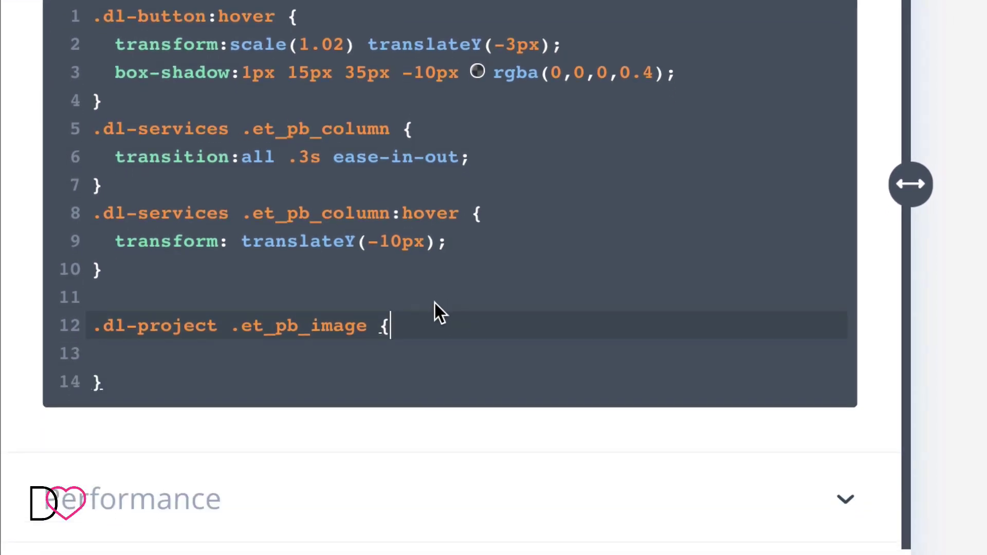
{"action": "left_click", "coordinate": [150, 351]}
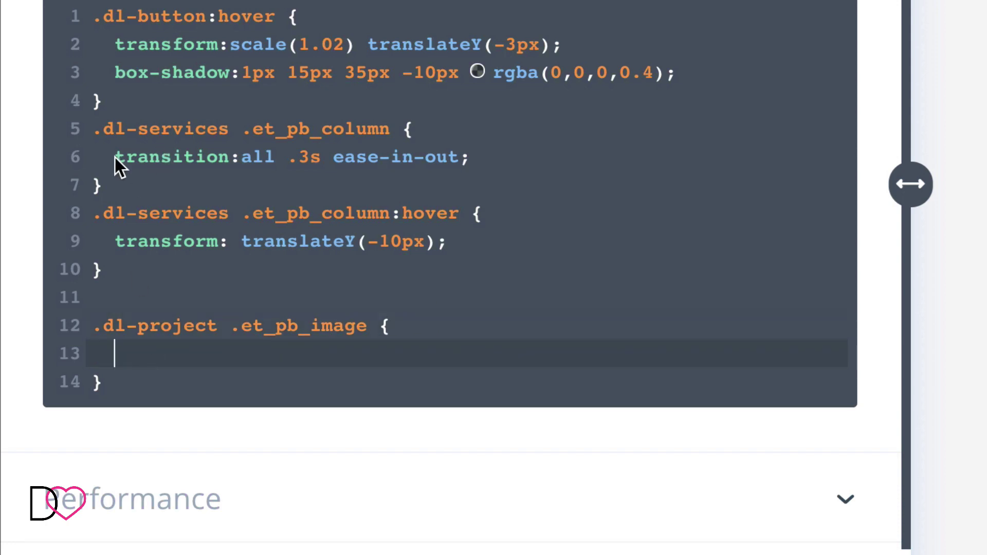
{"action": "left_click_drag", "start_coordinate": [113, 157], "coordinate": [484, 159]}
{"action": "key", "text": "ctrl+c"}
{"action": "left_click", "coordinate": [144, 349]}
{"action": "key", "text": "ctrl+v"}
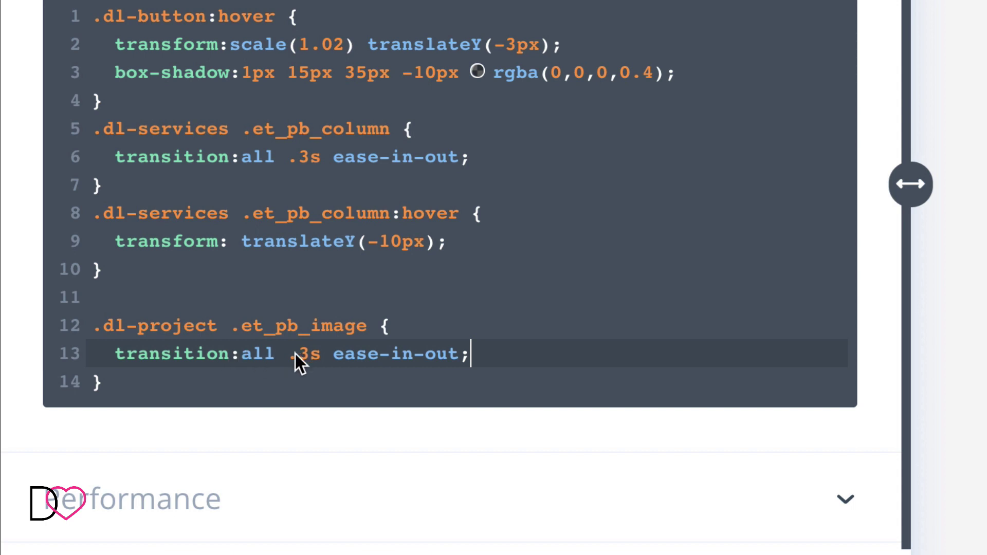
{"action": "left_click_drag", "start_coordinate": [294, 354], "coordinate": [308, 354]}
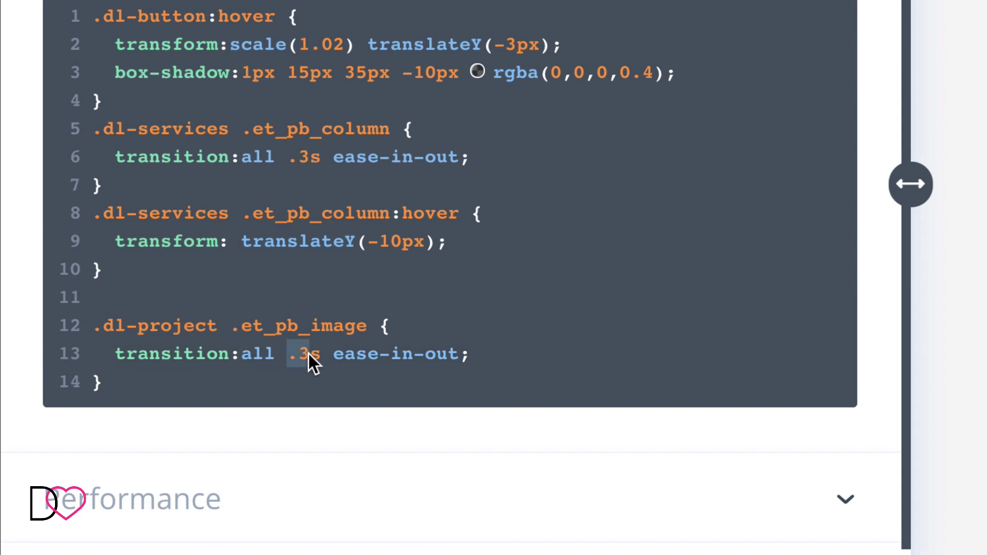
{"action": "type", "text": "1"}
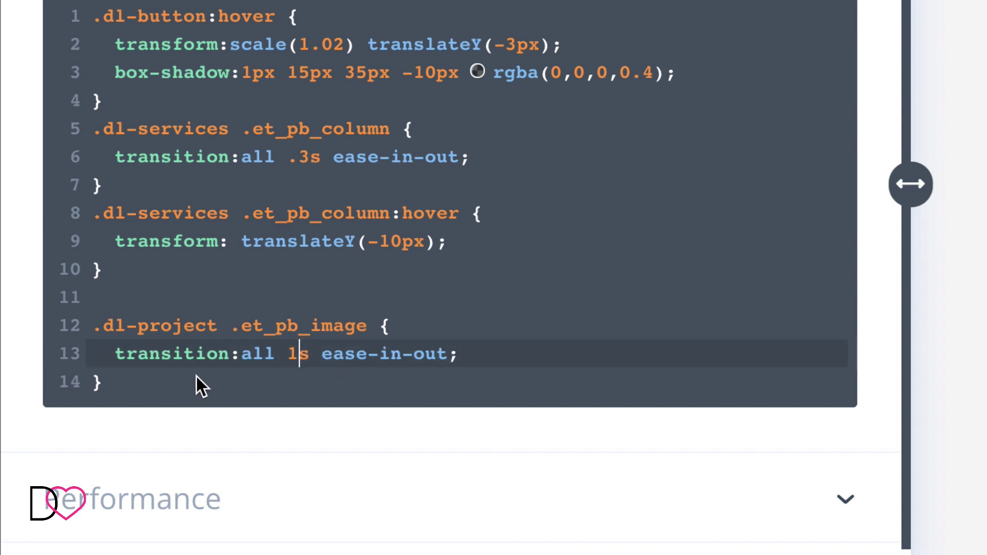
Step: Duplicate the rule and replace its declaration with filter:none!important
{"action": "left_click", "coordinate": [161, 381]}
{"action": "scroll", "coordinate": [159, 379], "scroll_direction": "down", "scroll_amount": 1}
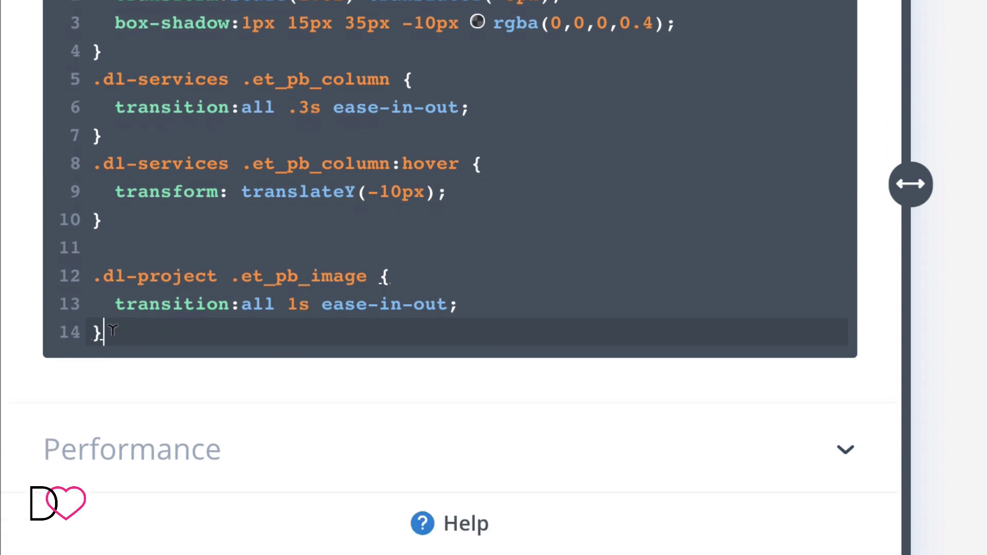
{"action": "left_click_drag", "start_coordinate": [113, 323], "coordinate": [82, 280]}
{"action": "key", "text": "ctrl+c"}
{"action": "left_click", "coordinate": [149, 320]}
{"action": "key", "text": "ctrl+v"}
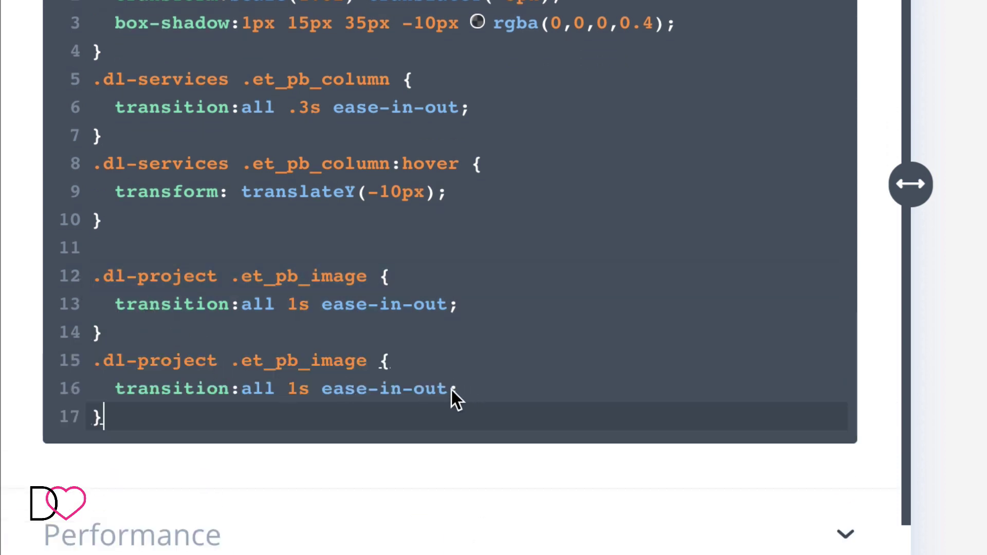
{"action": "left_click_drag", "start_coordinate": [452, 389], "coordinate": [140, 385]}
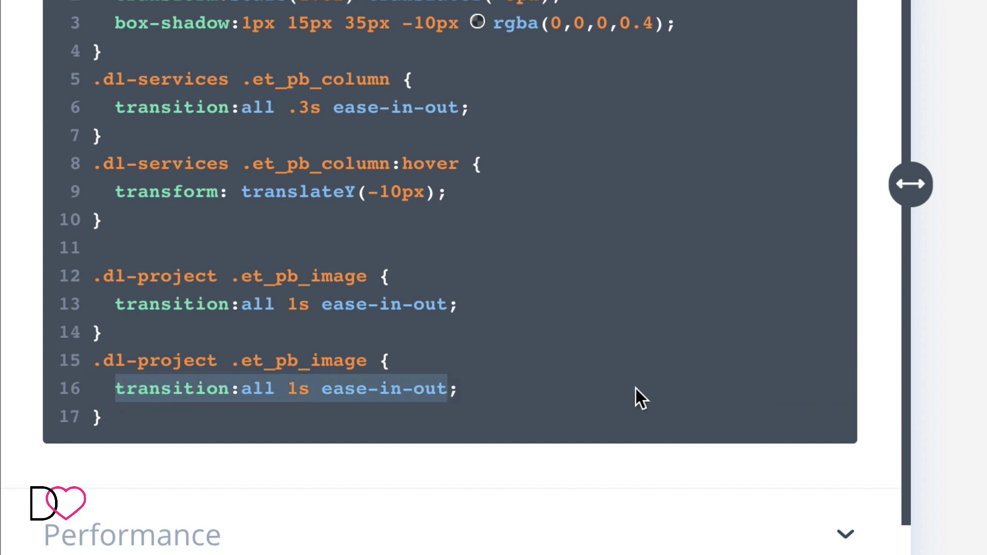
{"action": "type", "text": "filer:no"}
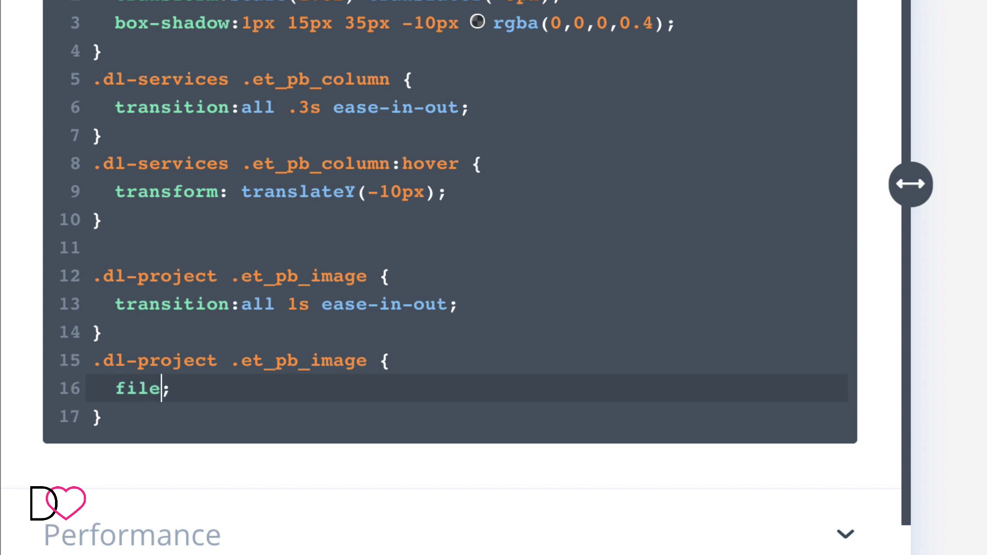
{"action": "type", "text": "ne"}
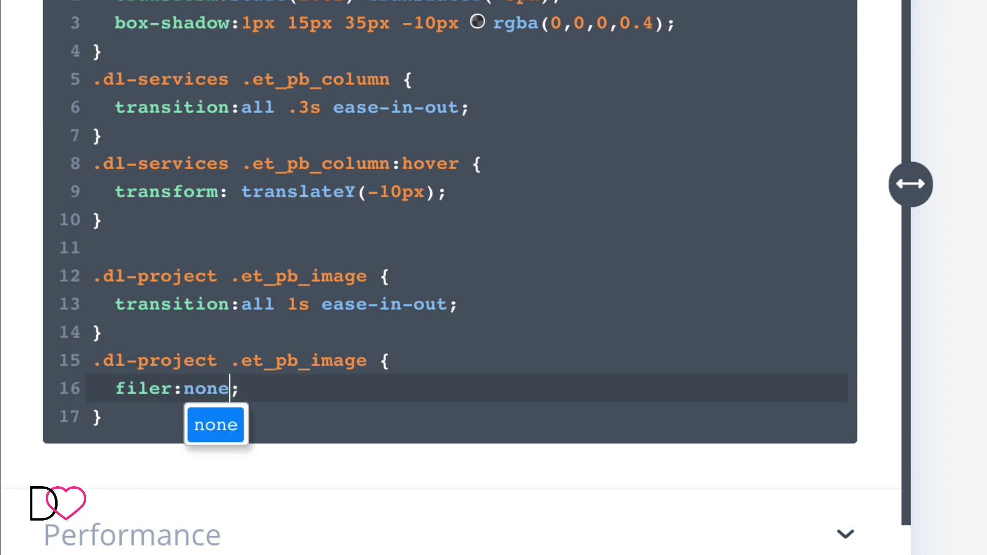
{"action": "type", "text": "!important"}
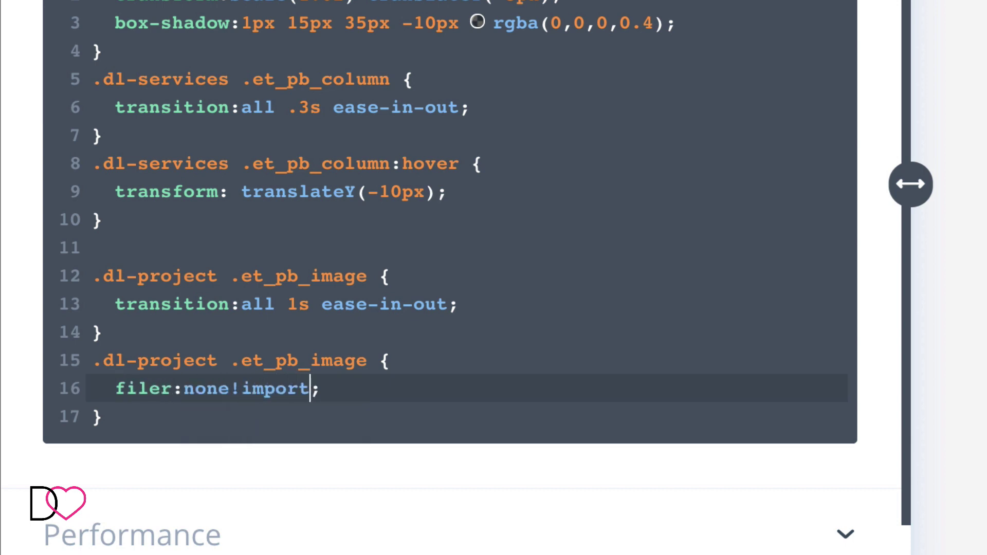
Step: Make the copy's selector .dl-project:hover .et_pb_image and correct 'filer' to 'filter'
{"action": "left_click", "coordinate": [795, 371]}
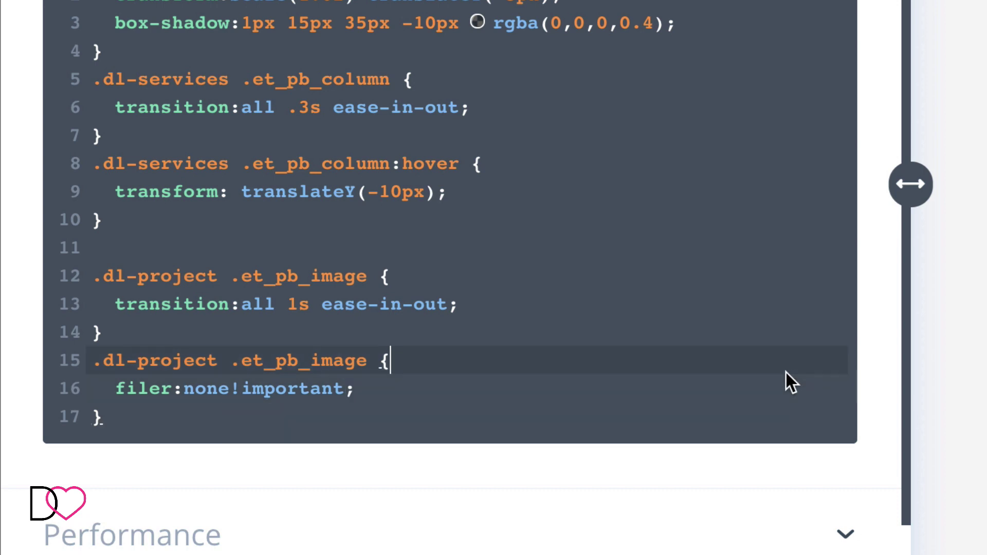
{"action": "mouse_move", "coordinate": [301, 380]}
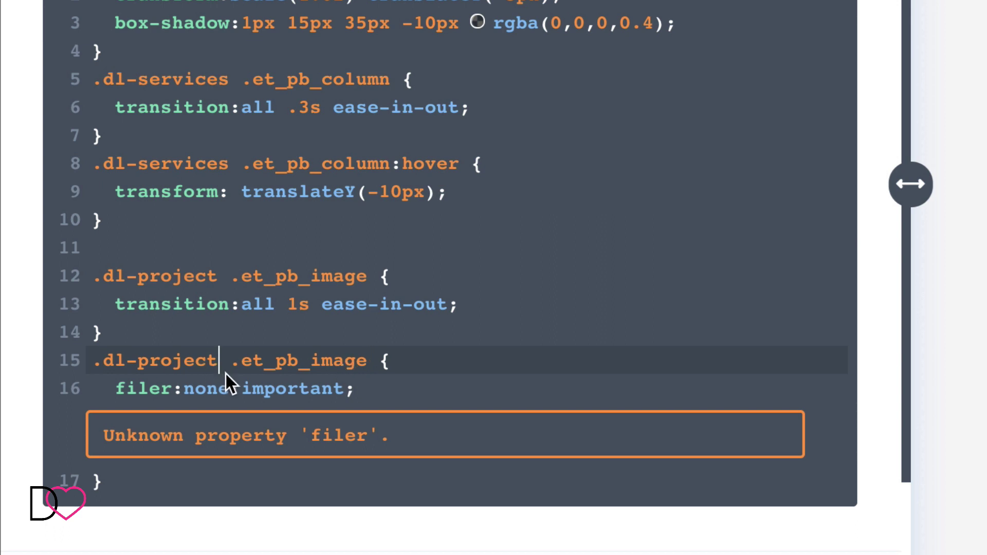
{"action": "type", "text": ":"}
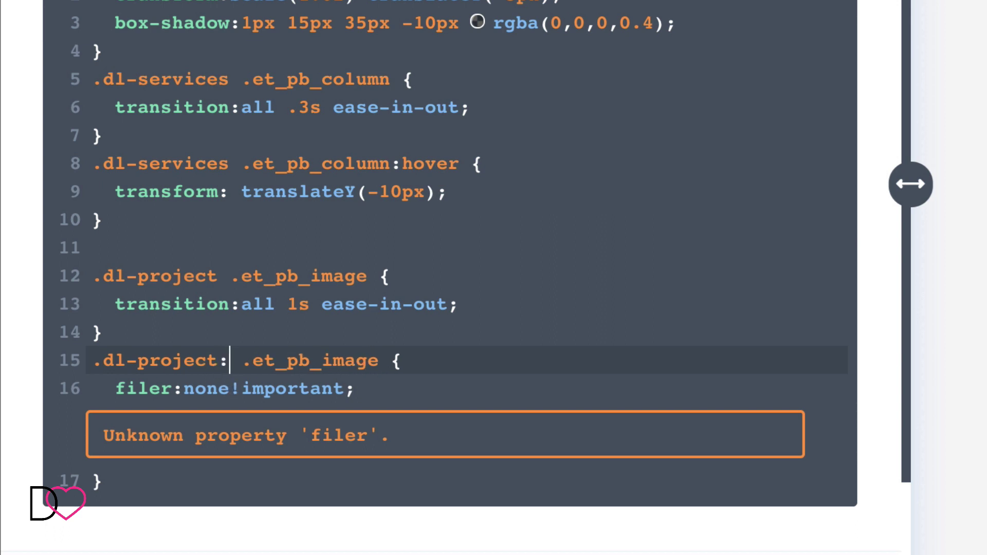
{"action": "type", "text": "hover"}
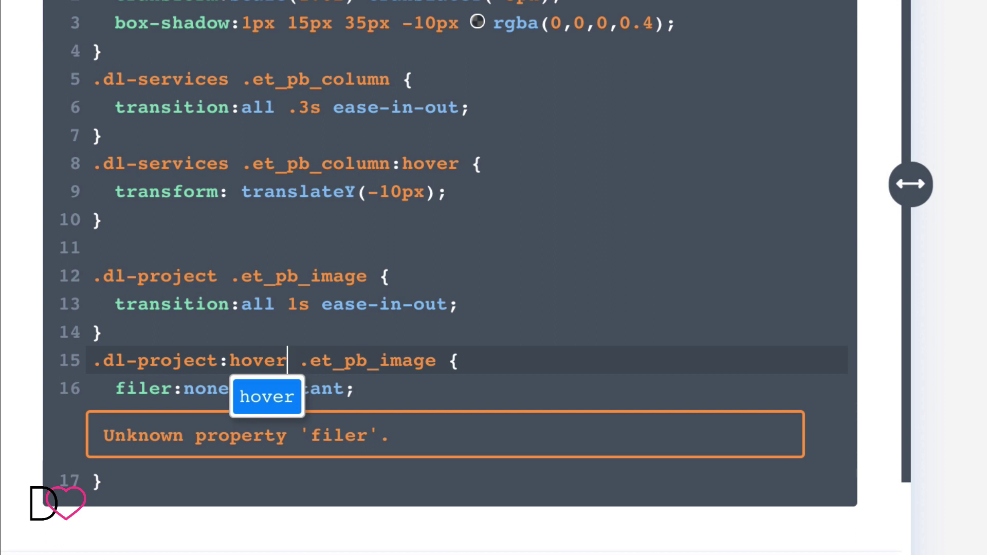
{"action": "left_click", "coordinate": [387, 390]}
{"action": "left_click", "coordinate": [282, 471]}
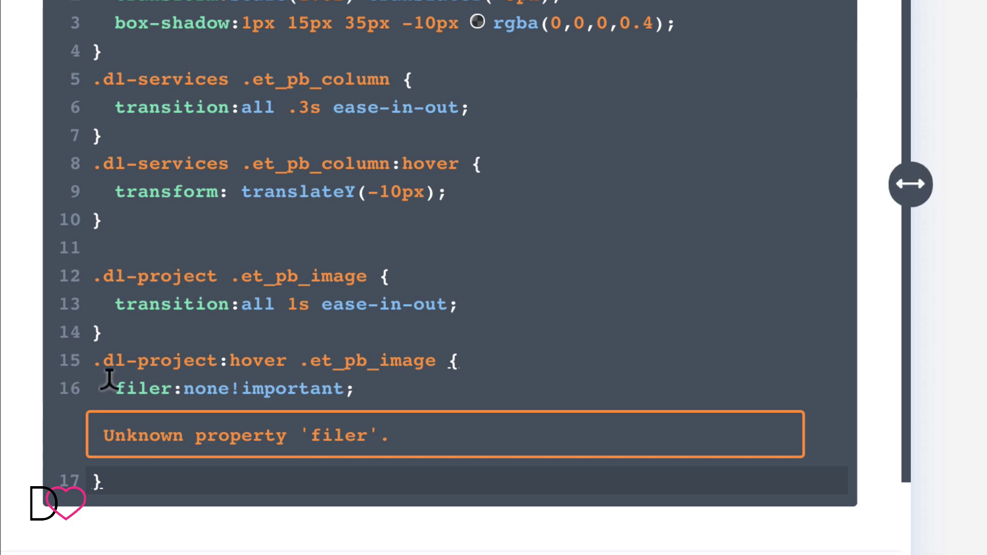
{"action": "left_click", "coordinate": [149, 388]}
{"action": "type", "text": "t"}
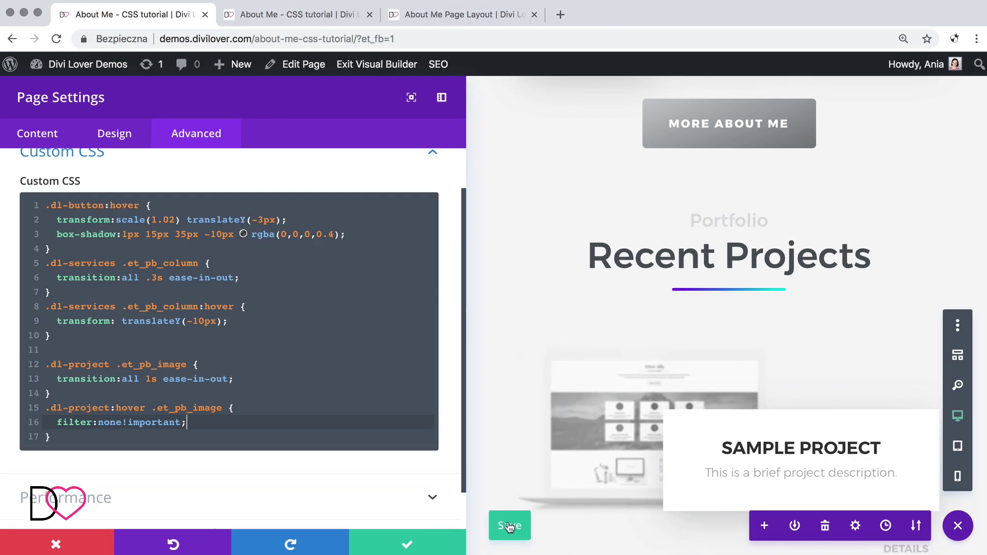
{"action": "left_click", "coordinate": [509, 524]}
{"action": "left_click", "coordinate": [292, 15]}
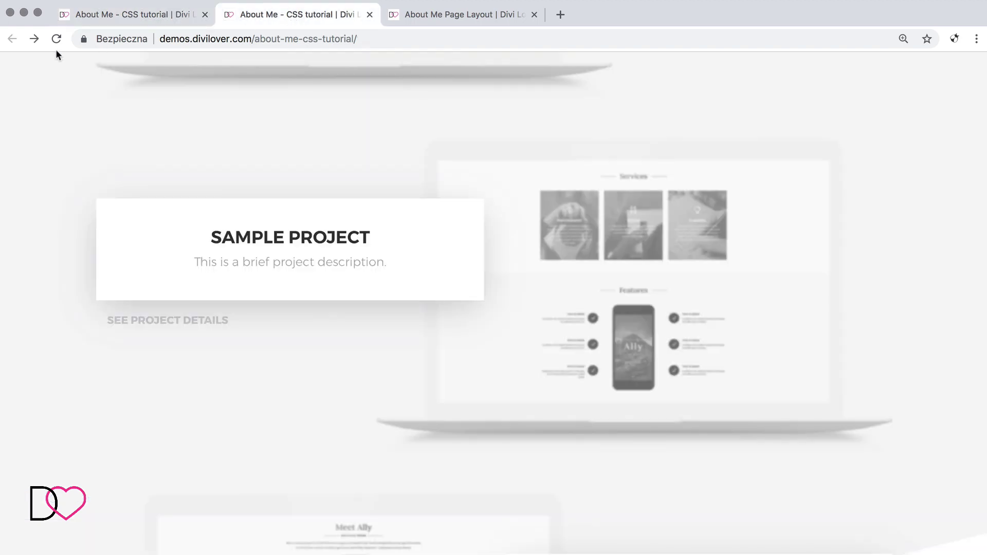
{"action": "left_click", "coordinate": [55, 40]}
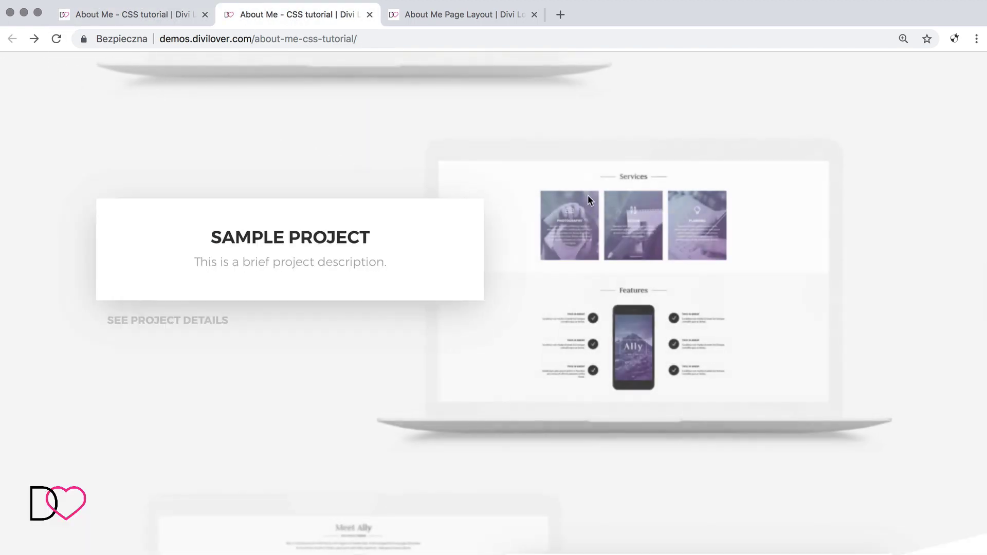
{"action": "scroll", "coordinate": [582, 214], "scroll_direction": "up", "scroll_amount": 4}
{"action": "scroll", "coordinate": [582, 217], "scroll_direction": "up", "scroll_amount": 3}
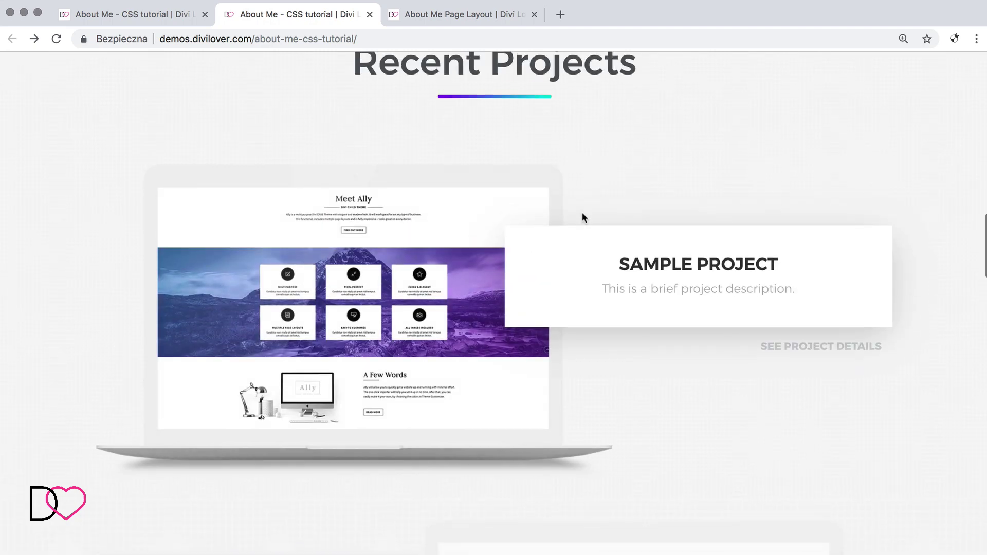
{"action": "scroll", "coordinate": [582, 218], "scroll_direction": "down", "scroll_amount": 10}
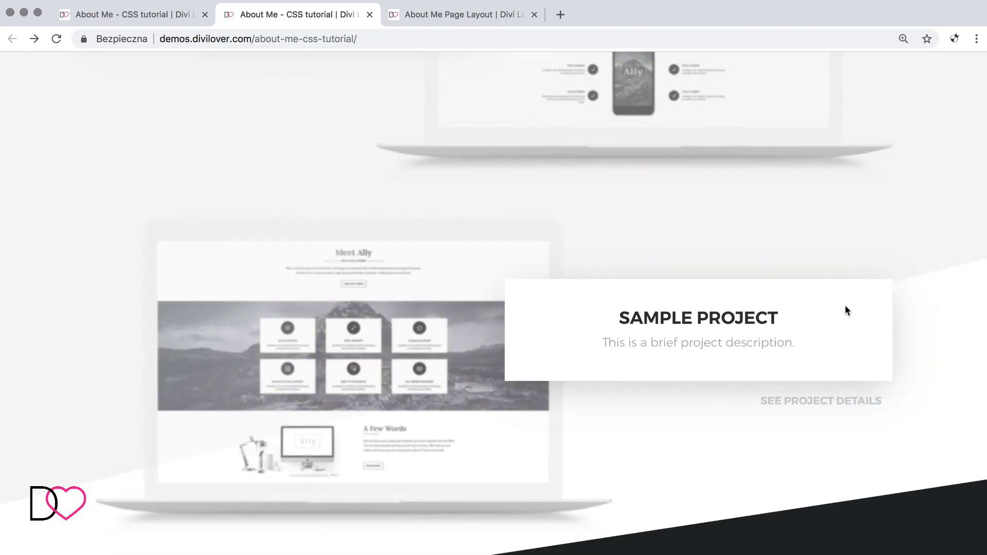
{"action": "scroll", "coordinate": [846, 306], "scroll_direction": "down", "scroll_amount": 1}
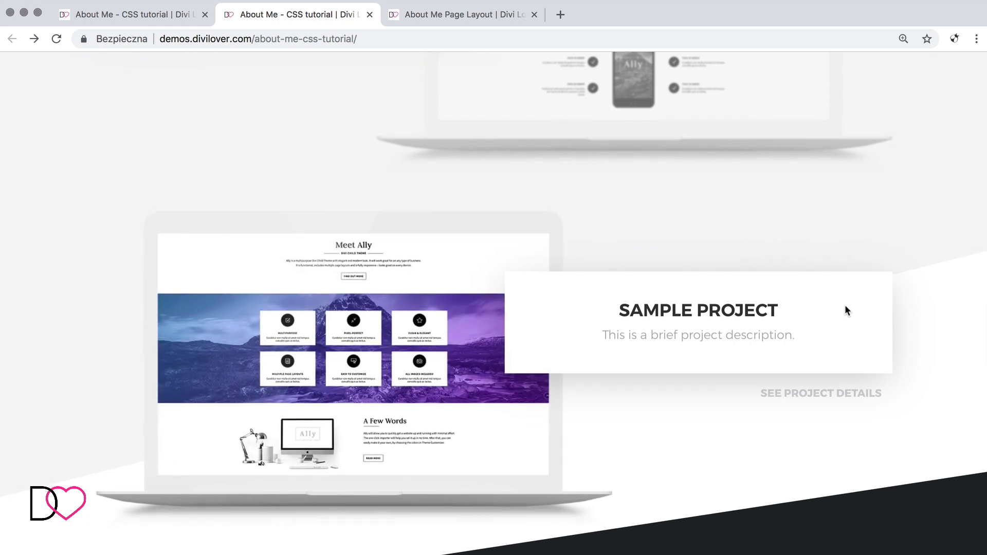
{"action": "scroll", "coordinate": [845, 306], "scroll_direction": "up", "scroll_amount": 4}
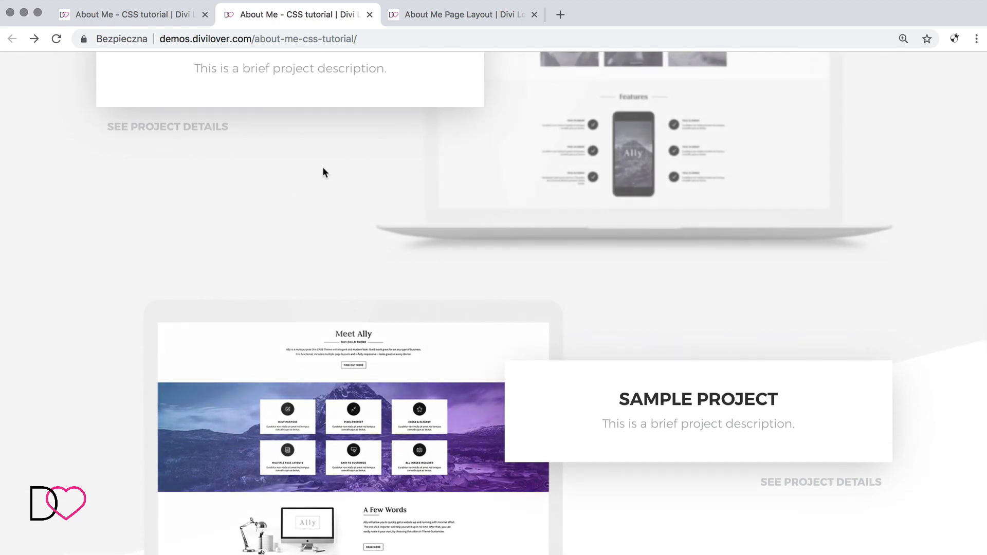
{"action": "scroll", "coordinate": [331, 148], "scroll_direction": "up", "scroll_amount": 15}
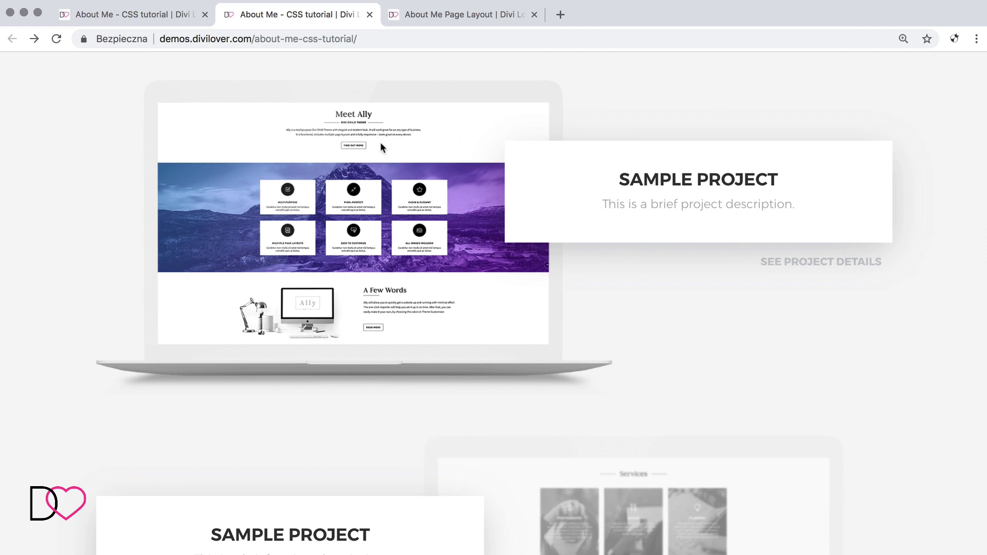
{"action": "left_click", "coordinate": [125, 21]}
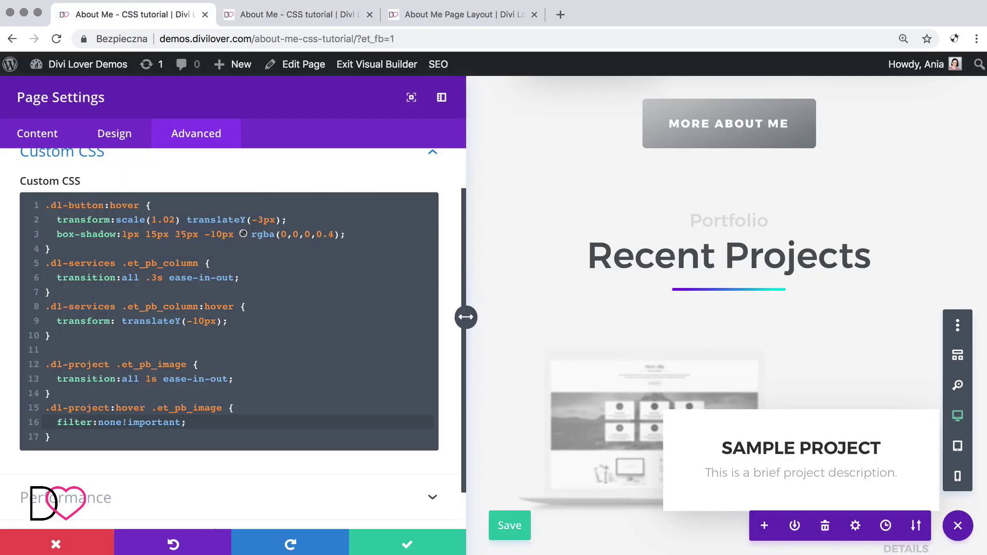
{"action": "scroll", "coordinate": [193, 343], "scroll_direction": "down", "scroll_amount": 3}
{"action": "left_click", "coordinate": [95, 327]}
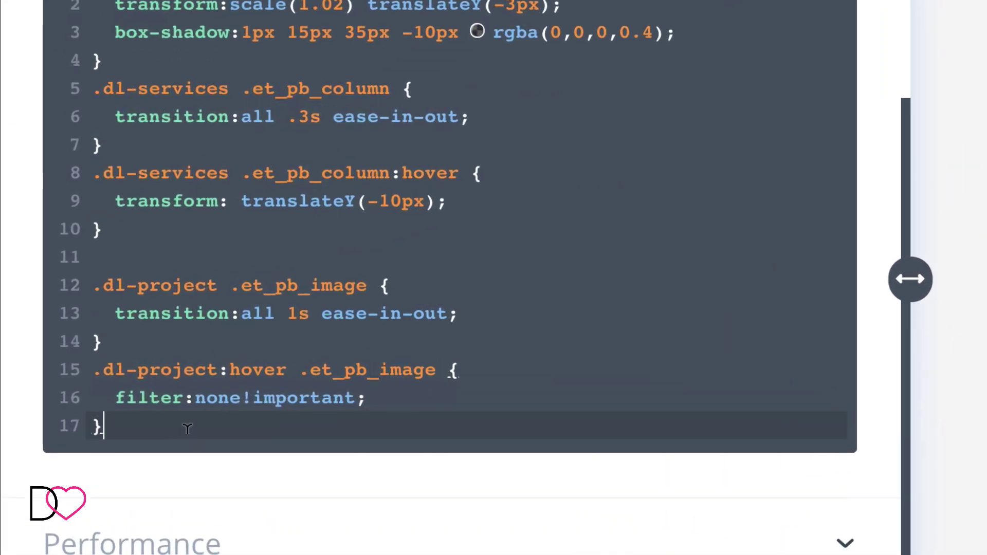
{"action": "key", "text": "Return"}
{"action": "type", "text": "@medi"}
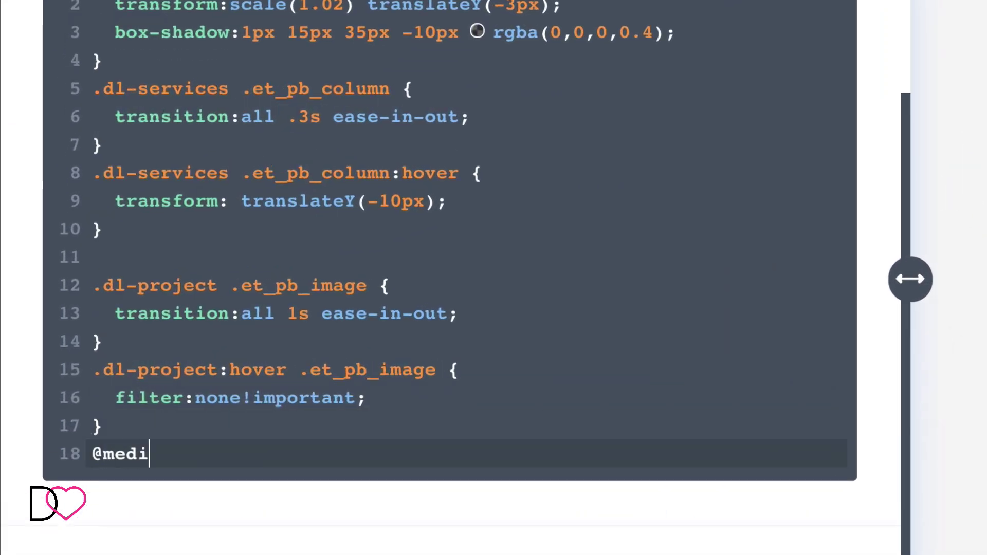
{"action": "type", "text": "a (max-width:"}
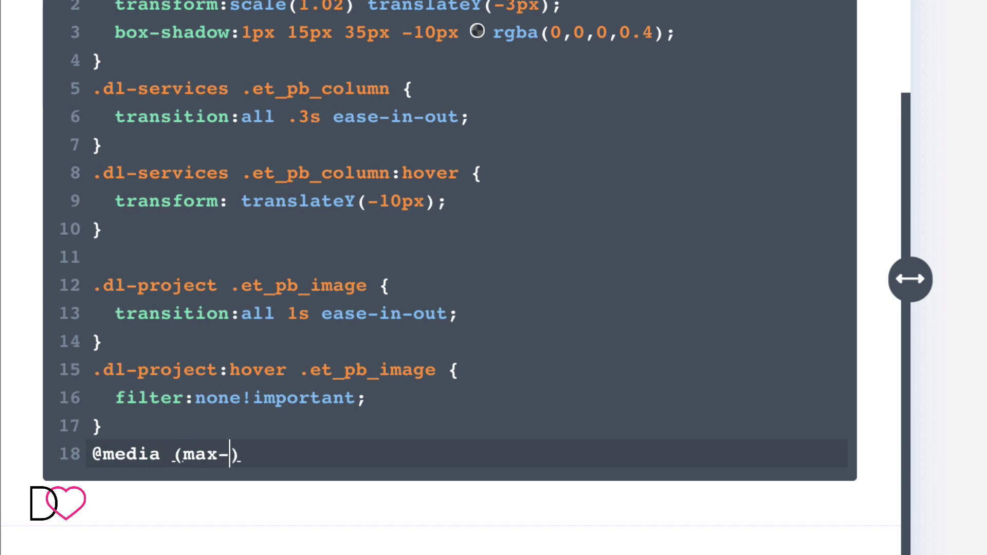
{"action": "type", "text": "980px)"}
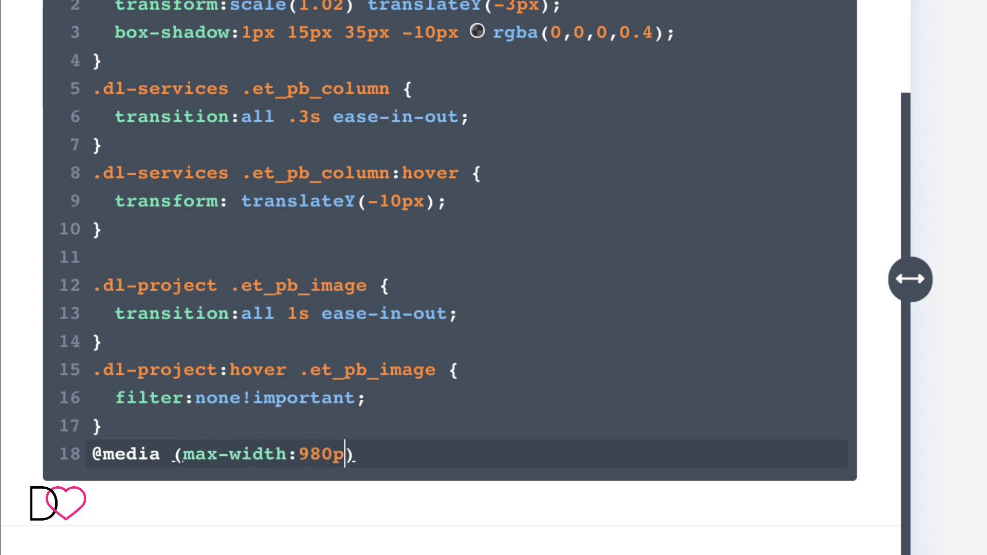
{"action": "type", "text": " {"}
{"action": "key", "text": "Return"}
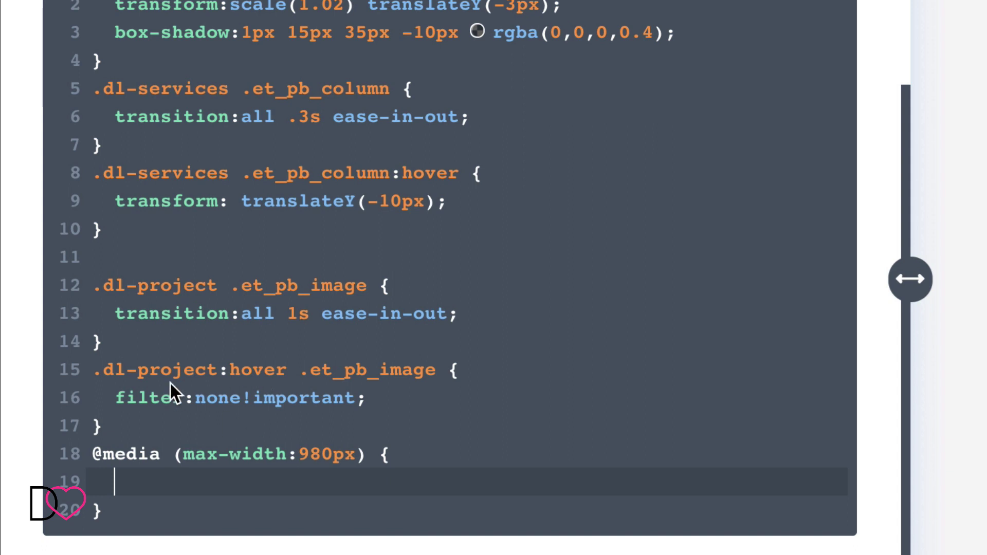
Step: Nest a .dl-project .et_pb_image { filter:none!important; } rule inside and close the block
{"action": "left_click_drag", "start_coordinate": [103, 426], "coordinate": [82, 369]}
{"action": "key", "text": "ctrl+c"}
{"action": "left_click", "coordinate": [132, 476]}
{"action": "key", "text": "ctrl+v"}
{"action": "left_click_drag", "start_coordinate": [251, 486], "coordinate": [318, 486]}
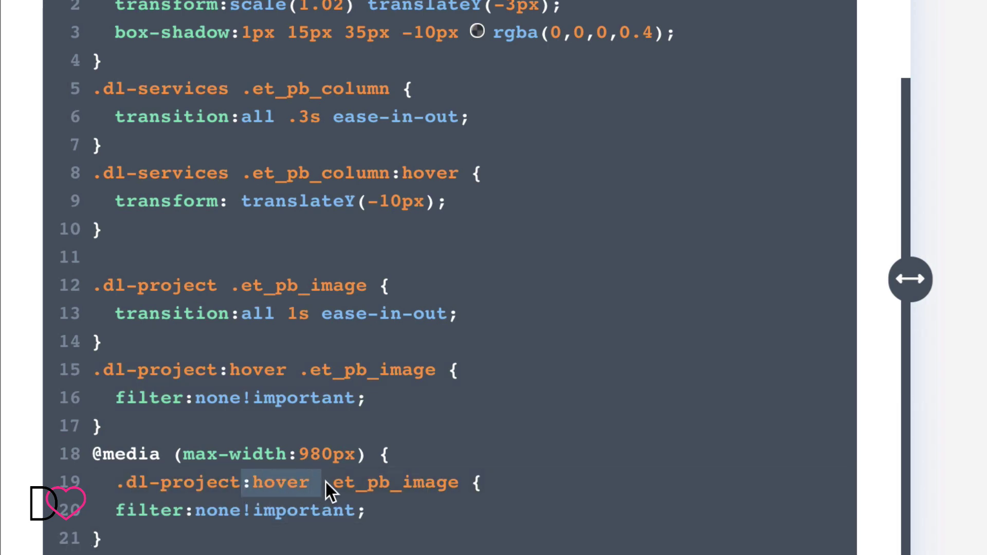
{"action": "left_click", "coordinate": [399, 508]}
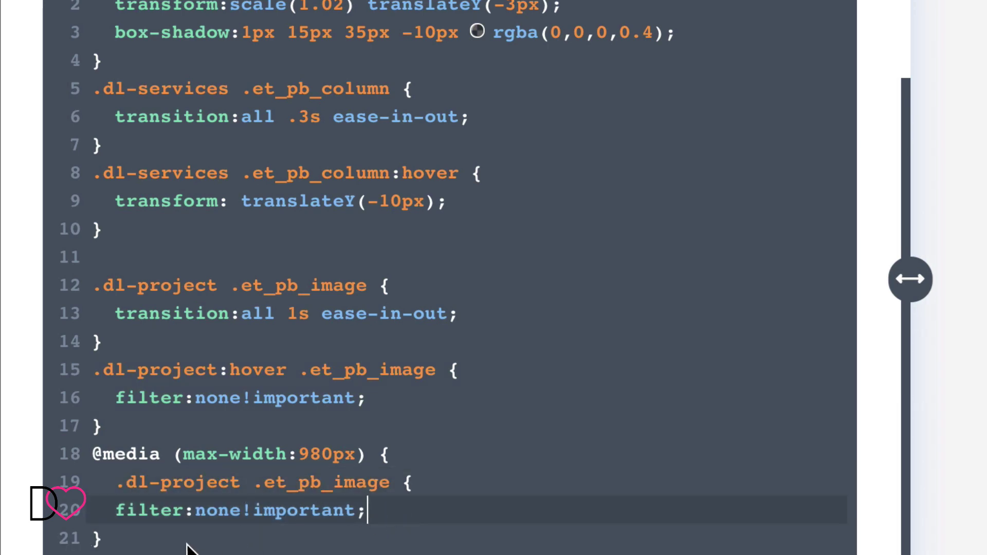
{"action": "key", "text": "Down"}
{"action": "key", "text": "Return"}
{"action": "type", "text": "}"}
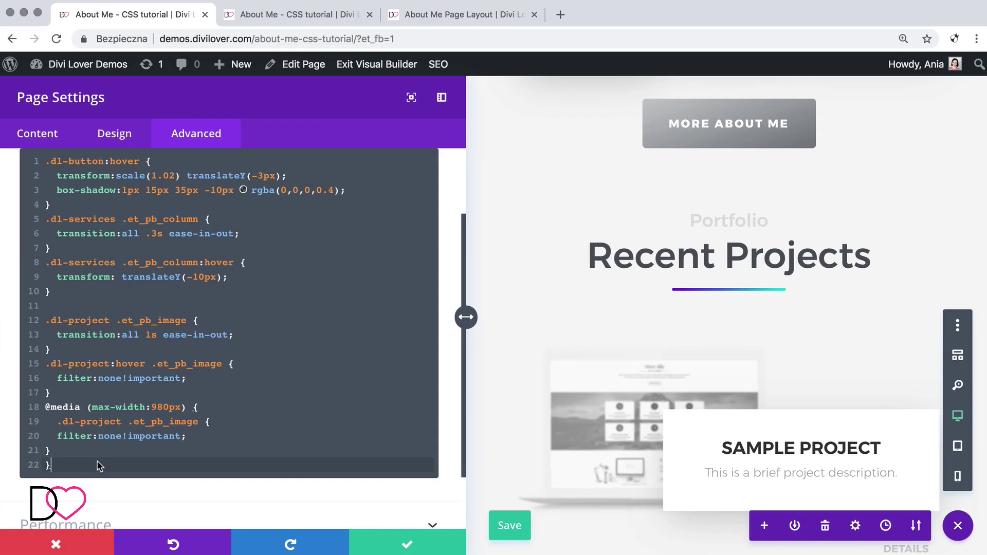
Step: Save the page CSS and scroll the live About Me page to the contact section
{"action": "left_click", "coordinate": [510, 527]}
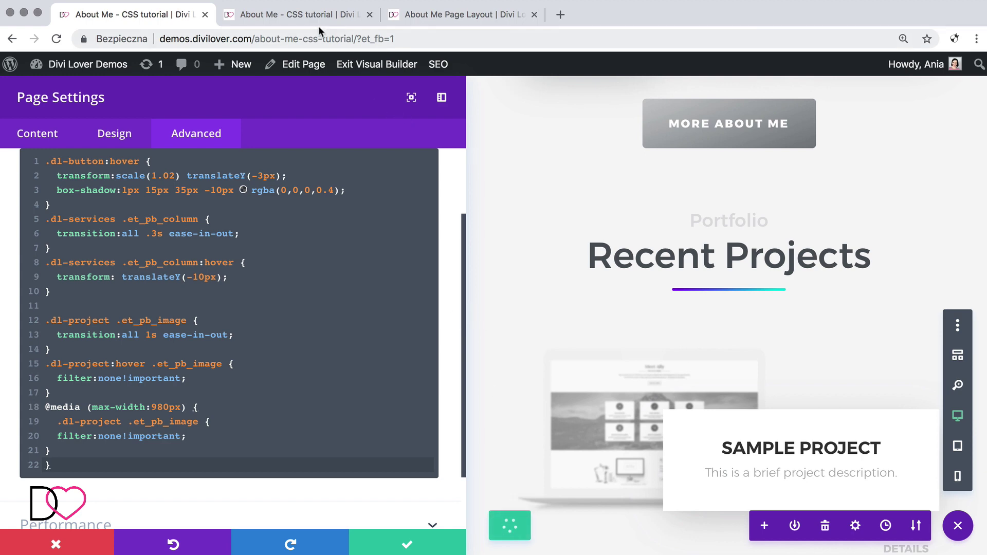
{"action": "left_click", "coordinate": [334, 15]}
{"action": "scroll", "coordinate": [384, 200], "scroll_direction": "down", "scroll_amount": 15}
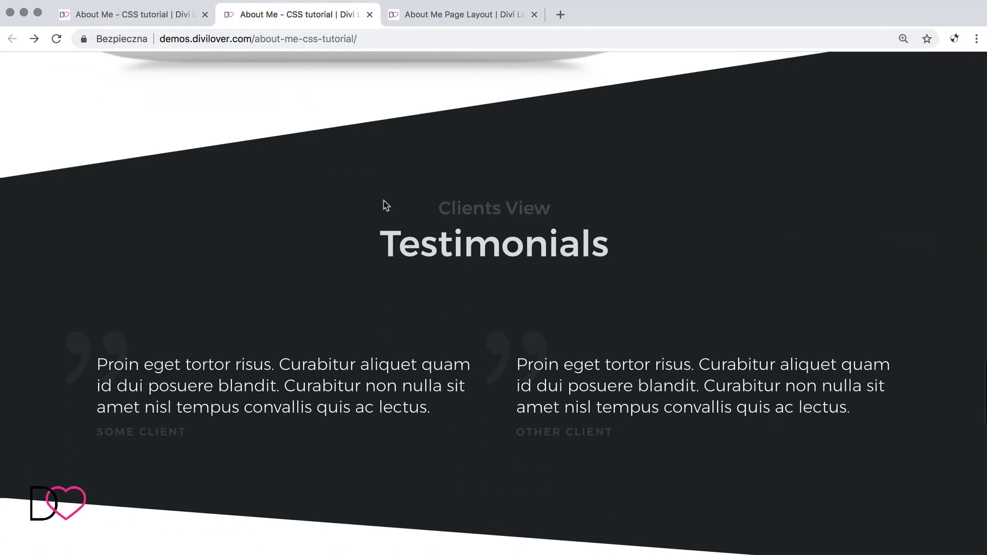
{"action": "scroll", "coordinate": [386, 206], "scroll_direction": "down", "scroll_amount": 20}
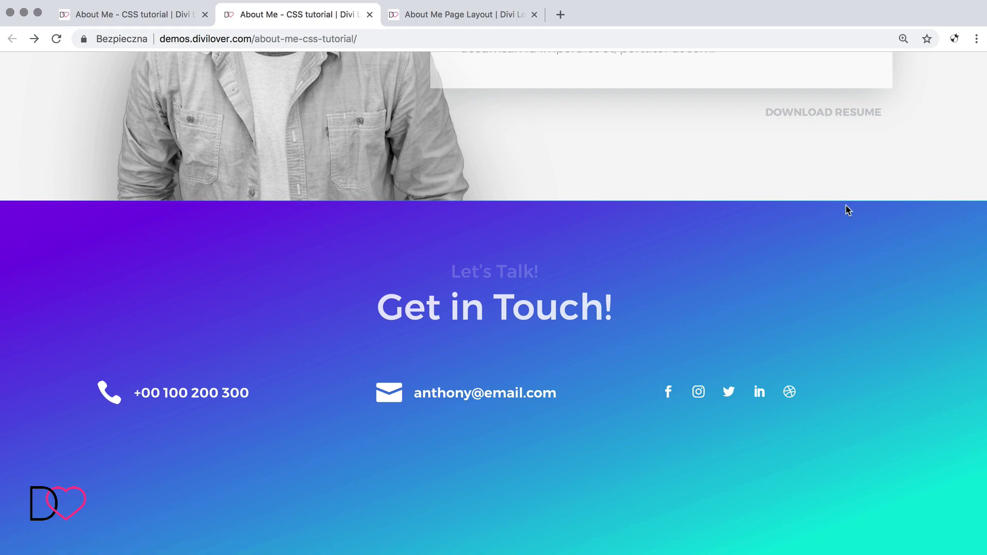
Step: Inspect the envelope icon to find its parent blurb's dl-icon-blurb class, then return to the builder
{"action": "right_click", "coordinate": [796, 230]}
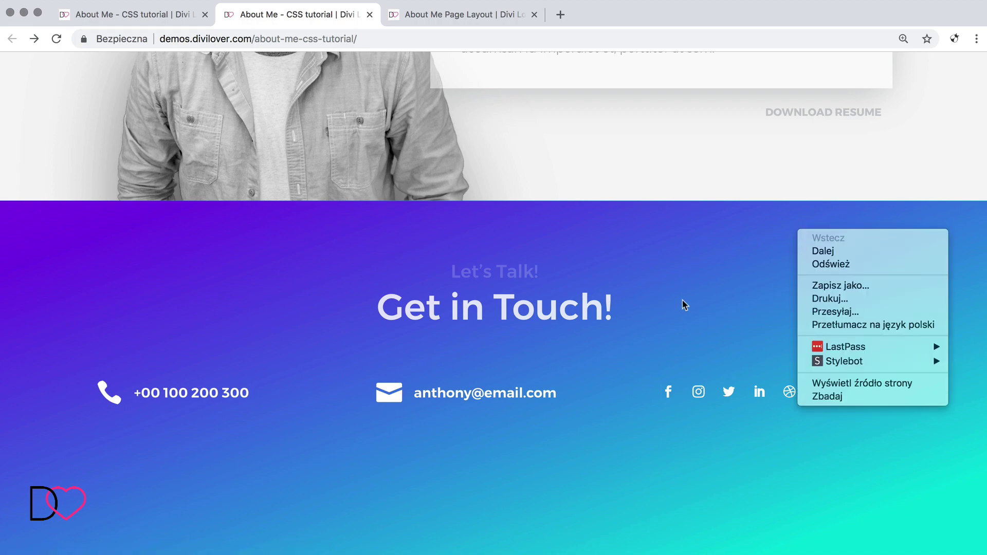
{"action": "left_click", "coordinate": [836, 397]}
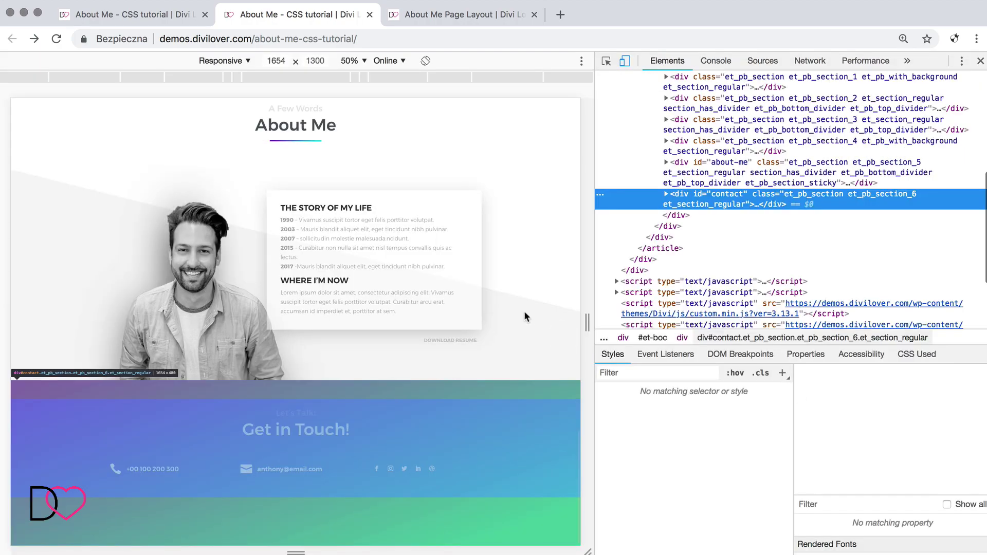
{"action": "left_click", "coordinate": [607, 63]}
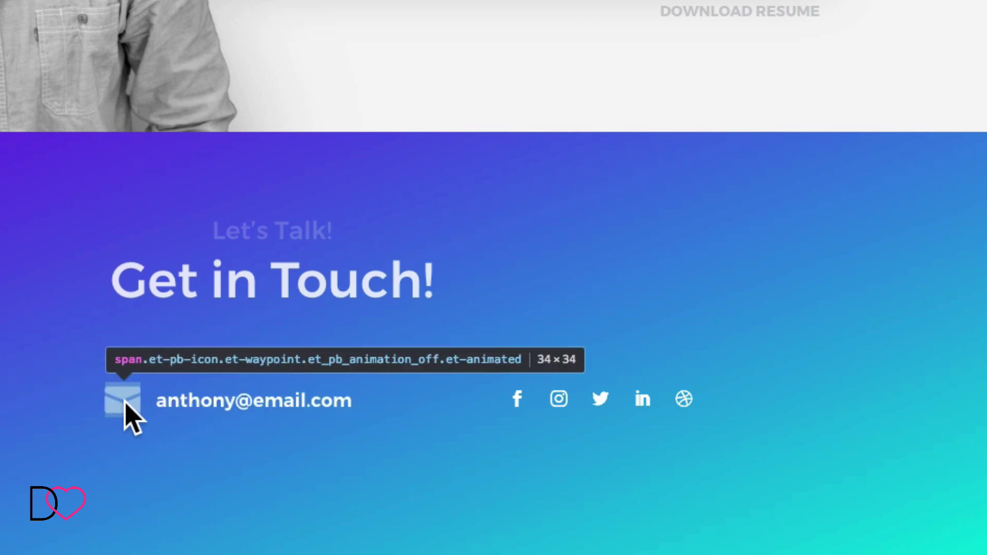
{"action": "left_click", "coordinate": [125, 403]}
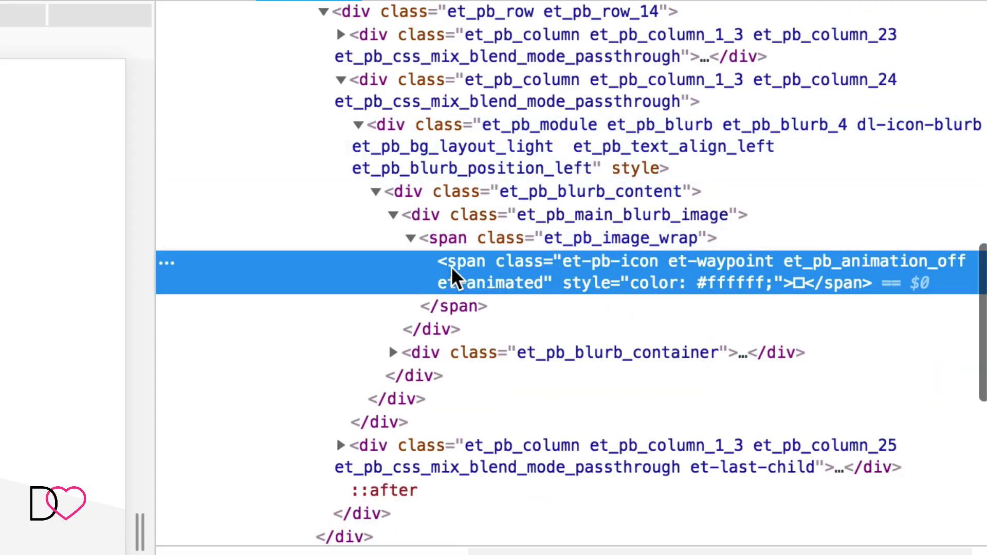
{"action": "double_click", "coordinate": [560, 273]}
{"action": "left_click", "coordinate": [562, 269]}
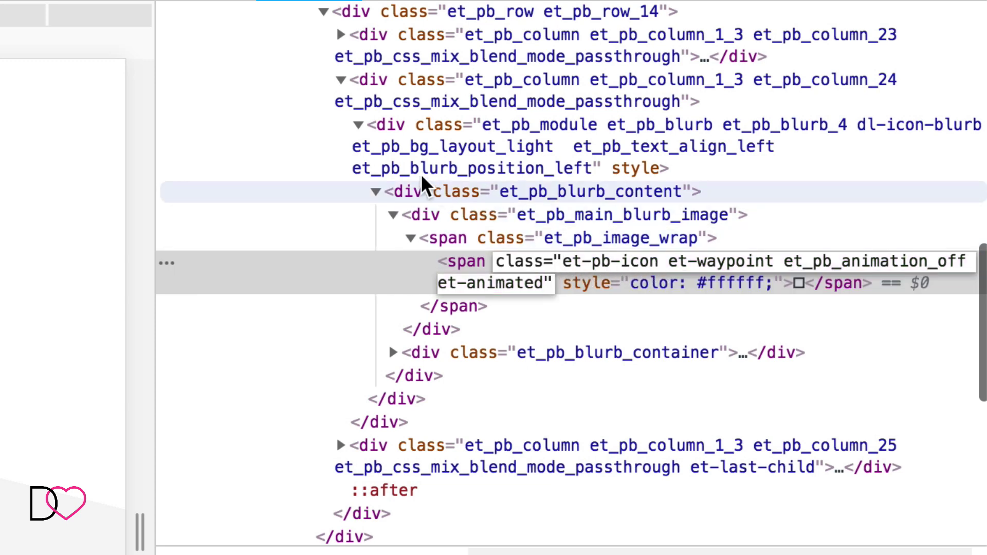
{"action": "left_click", "coordinate": [385, 129]}
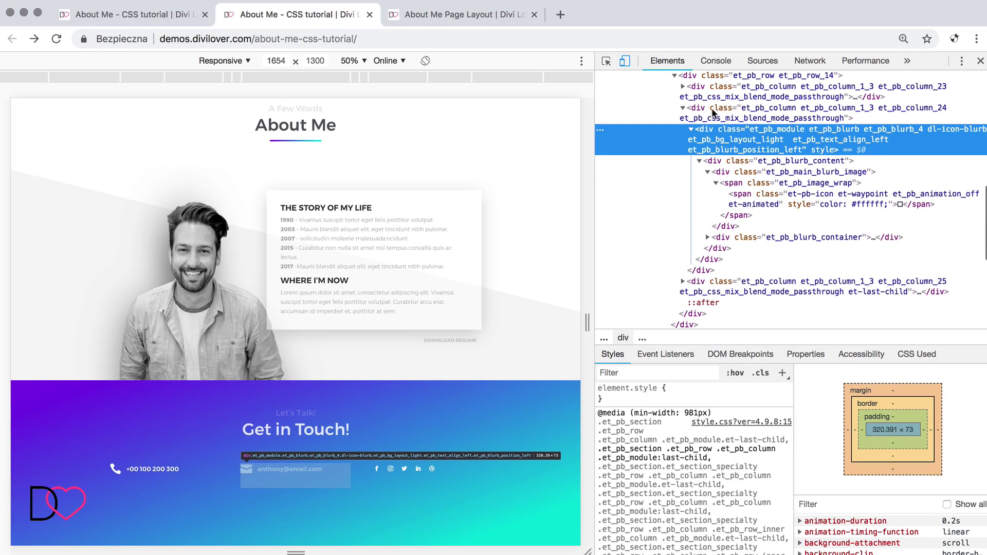
{"action": "left_click", "coordinate": [171, 19]}
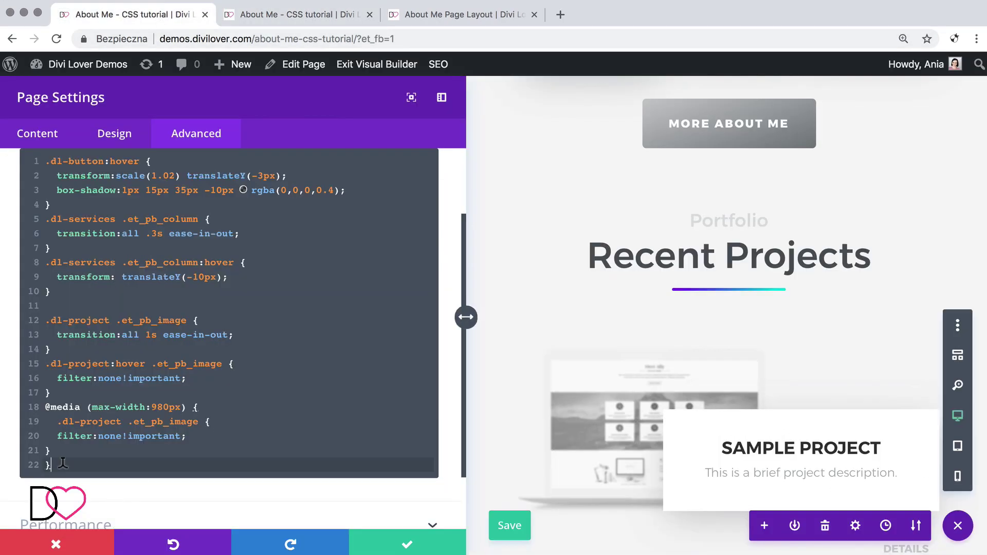
Step: Add a .dl-icon-blurb:hover .et-pb-icon rule with transform:scale(.8)
{"action": "key", "text": "Return"}
{"action": "key", "text": "Return"}
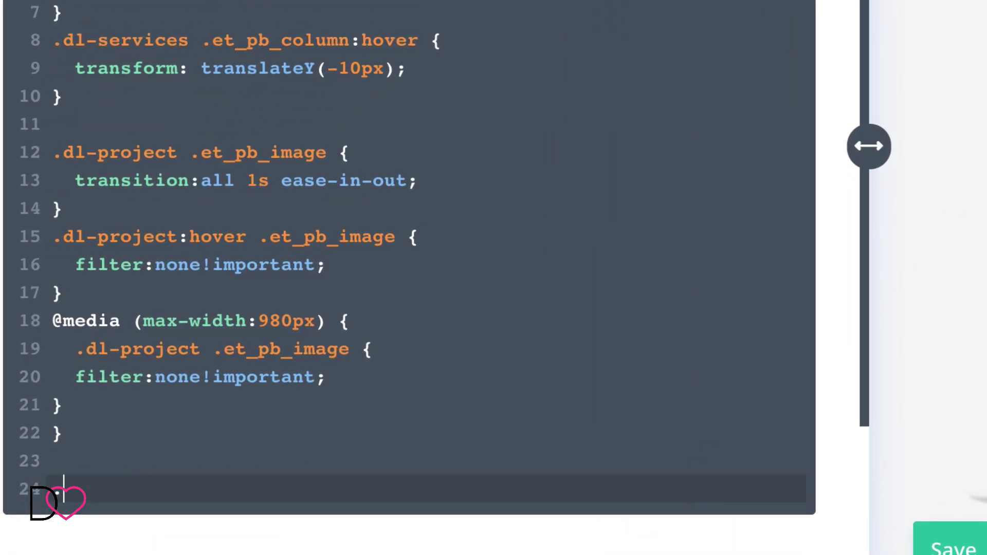
{"action": "type", "text": ".dl-icon-blurb:hover"}
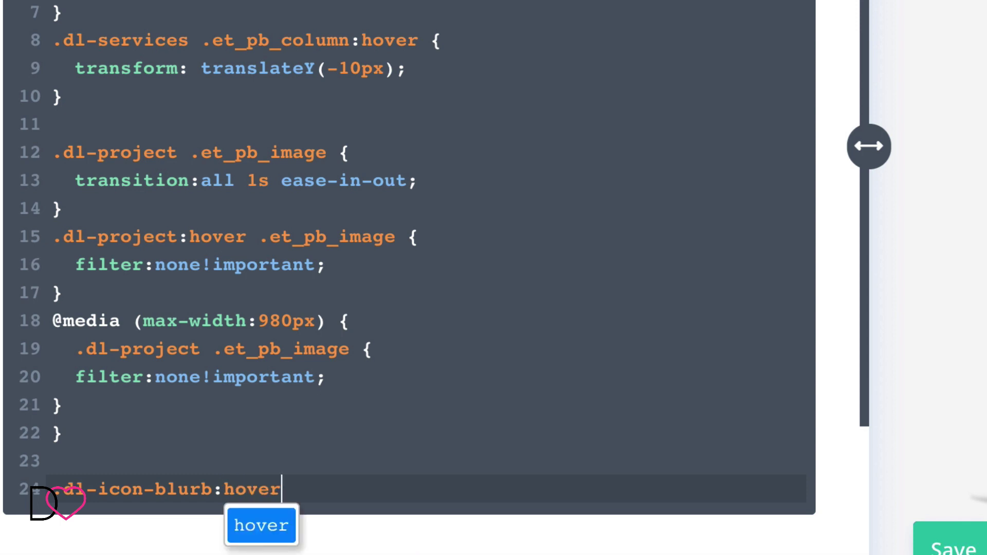
{"action": "type", "text": " .e"}
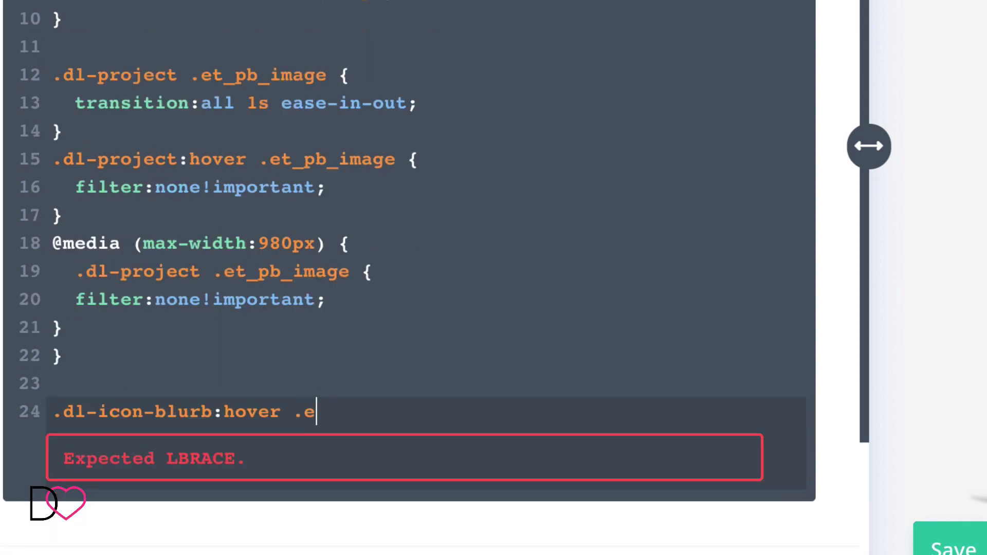
{"action": "type", "text": "t-pb-icon"}
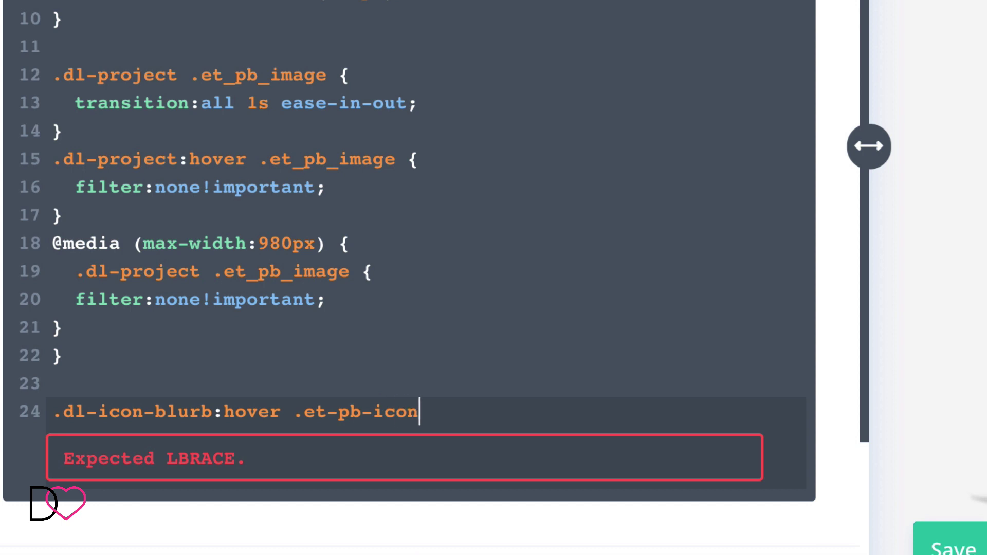
{"action": "type", "text": " {"}
{"action": "key", "text": "Return"}
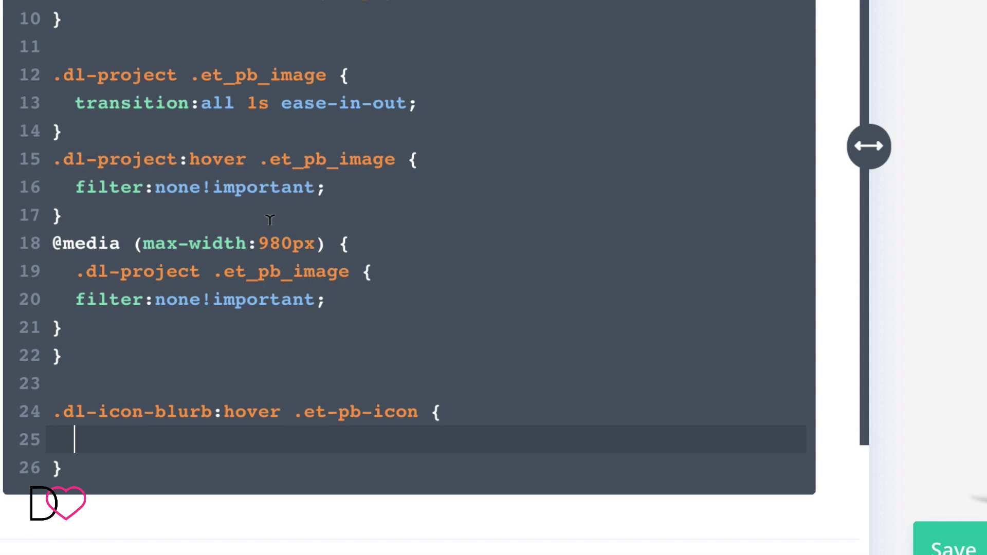
{"action": "type", "text": "transform:scale("}
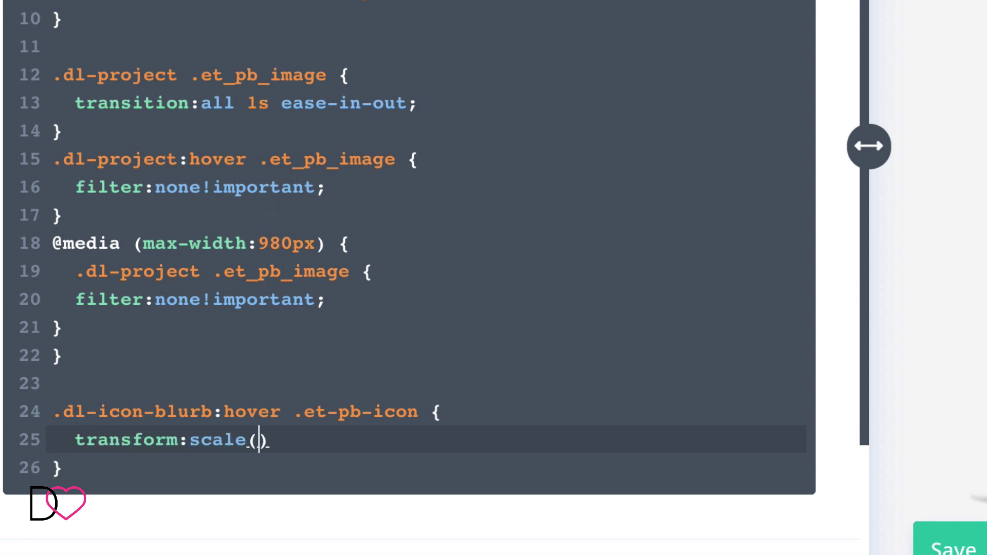
{"action": "type", "text": ".8);"}
Step: Add a .dl-icon-blurb .et-pb-icon rule with transition: all .3s ease-in-out above it, then save
{"action": "left_click_drag", "start_coordinate": [422, 409], "coordinate": [26, 403]}
{"action": "key", "text": "ctrl+c"}
{"action": "left_click", "coordinate": [83, 387]}
{"action": "key", "text": "ctrl+v"}
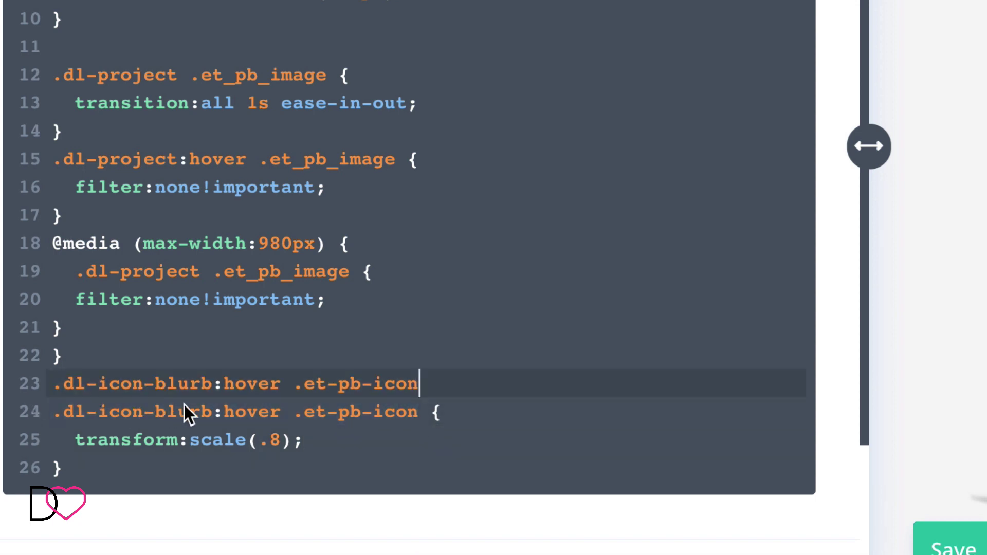
{"action": "left_click", "coordinate": [298, 388]}
{"action": "left_click_drag", "start_coordinate": [297, 387], "coordinate": [218, 386]}
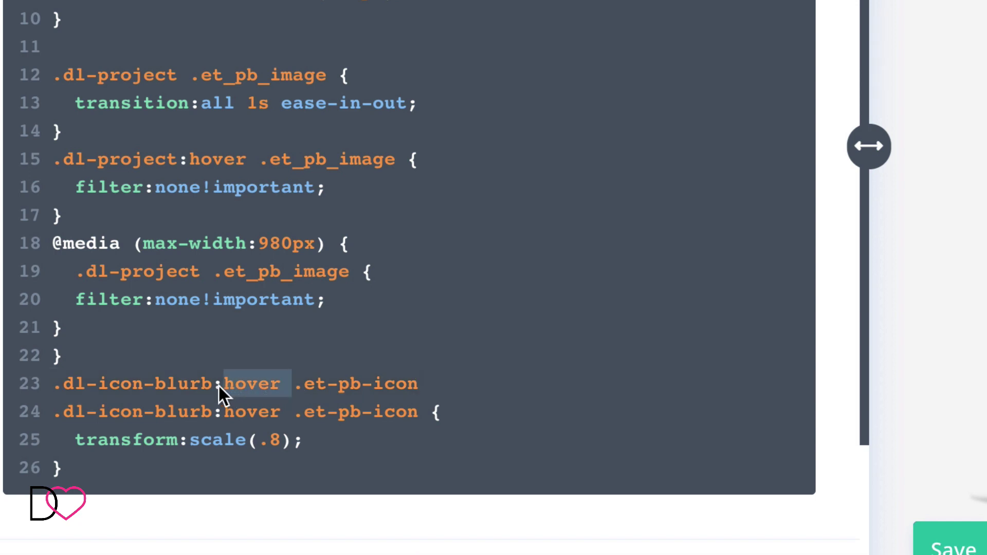
{"action": "left_click", "coordinate": [384, 384]}
{"action": "type", "text": "{"}
{"action": "key", "text": "Return"}
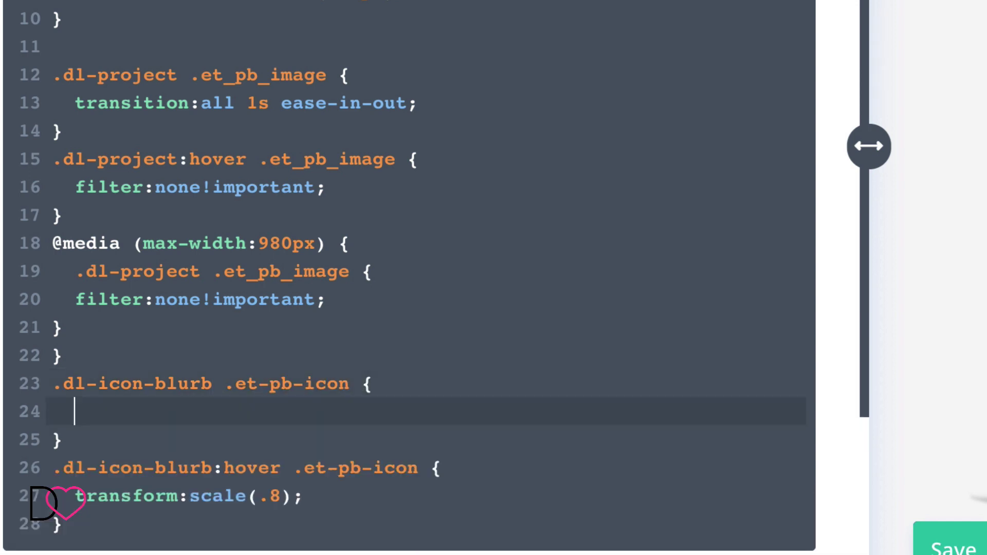
{"action": "type", "text": "transition: "}
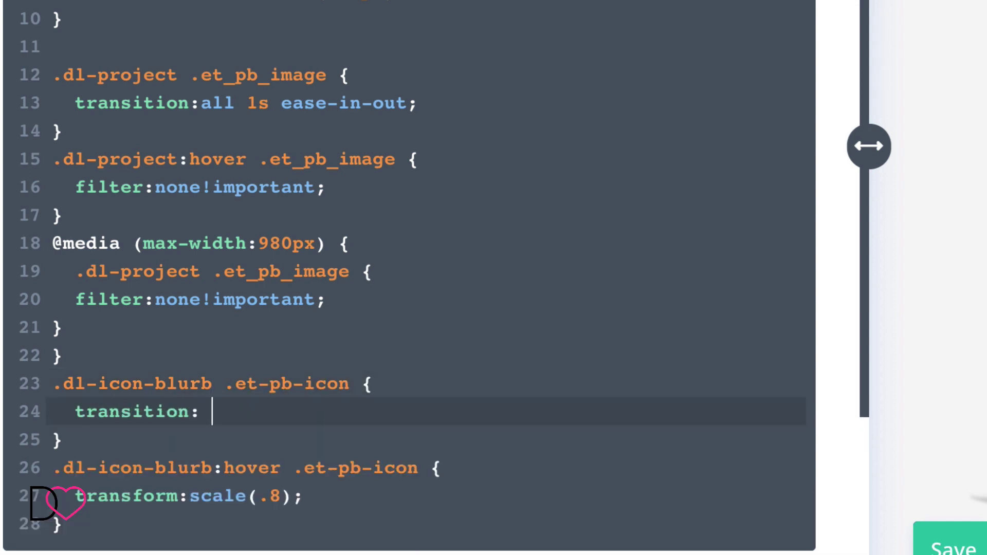
{"action": "type", "text": "all .3s ea"}
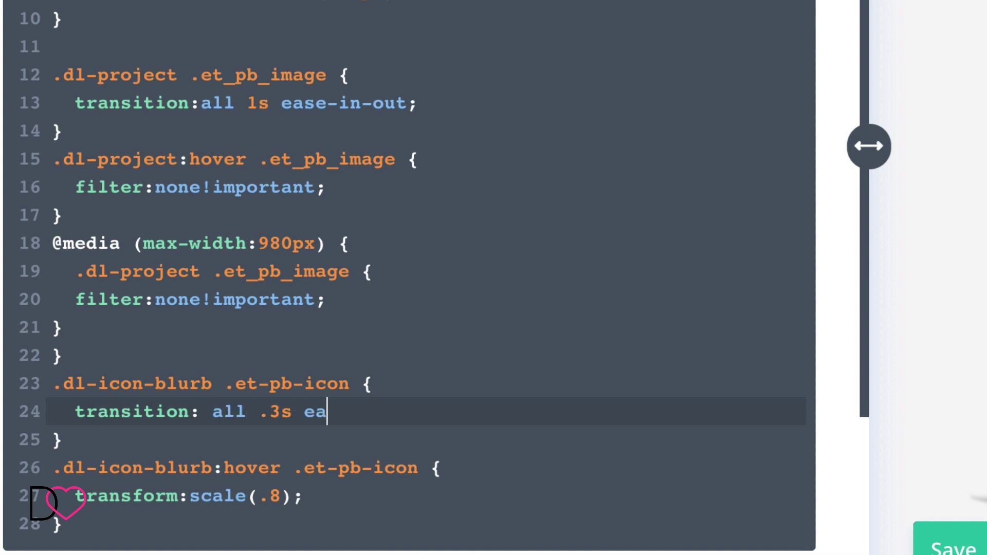
{"action": "type", "text": "se-in-out"}
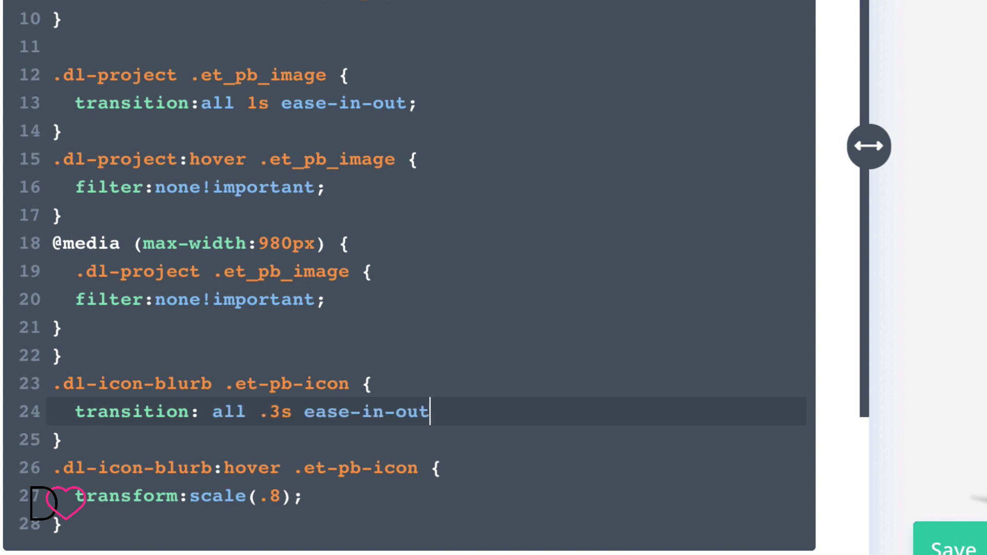
{"action": "type", "text": ";"}
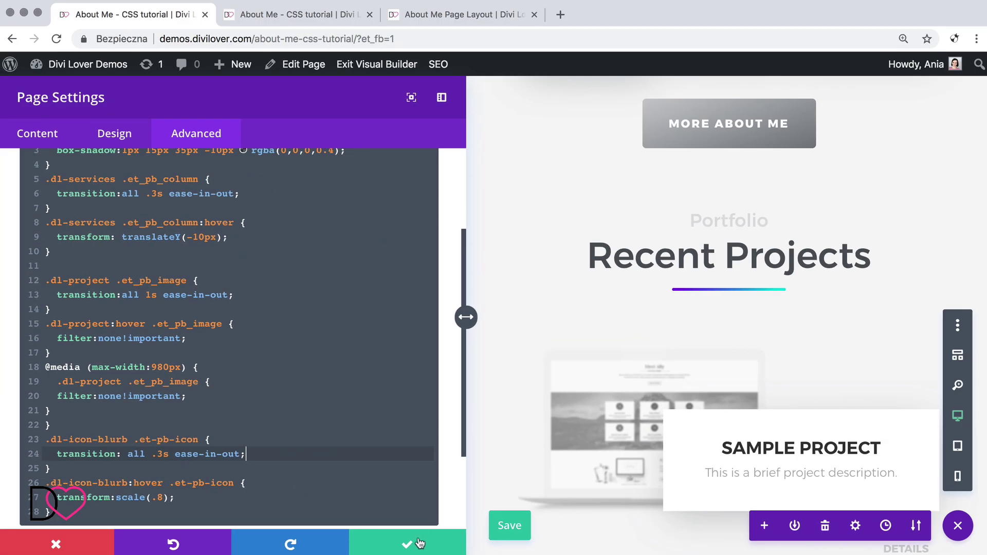
{"action": "left_click", "coordinate": [506, 526]}
Step: Close DevTools, reload the live About Me page, and inspect the Get in Touch section
{"action": "left_click", "coordinate": [295, 14]}
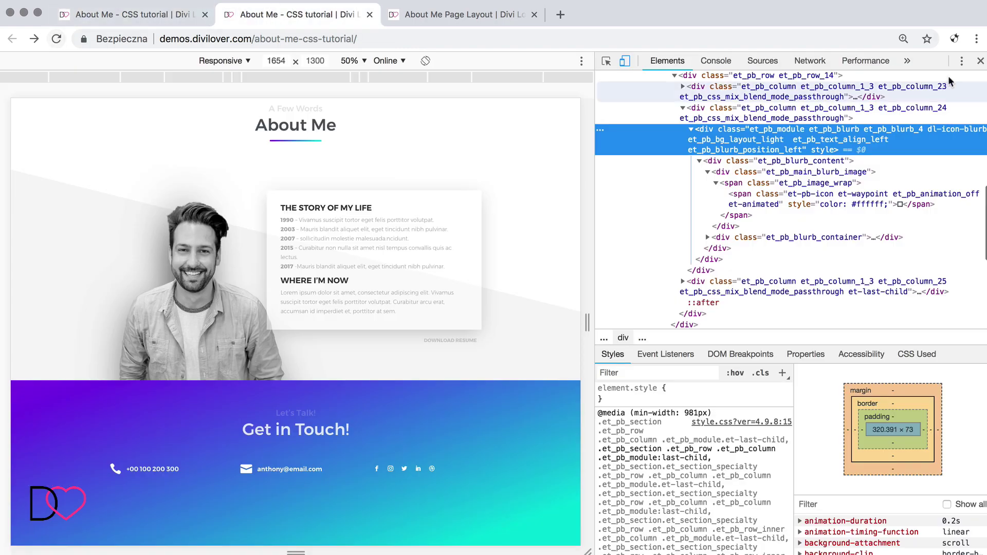
{"action": "key", "text": "super+alt+i"}
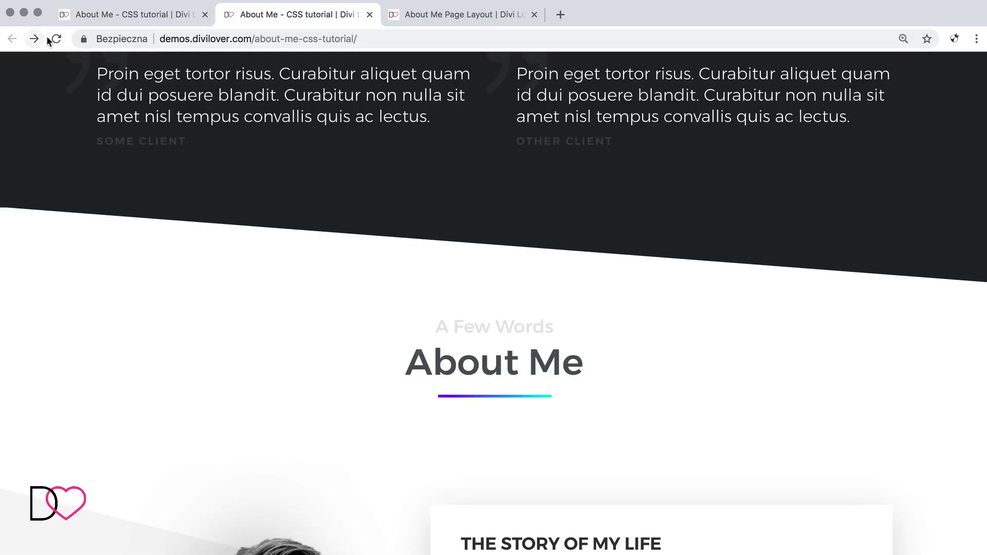
{"action": "left_click", "coordinate": [56, 39]}
{"action": "scroll", "coordinate": [153, 251], "scroll_direction": "down", "scroll_amount": 15}
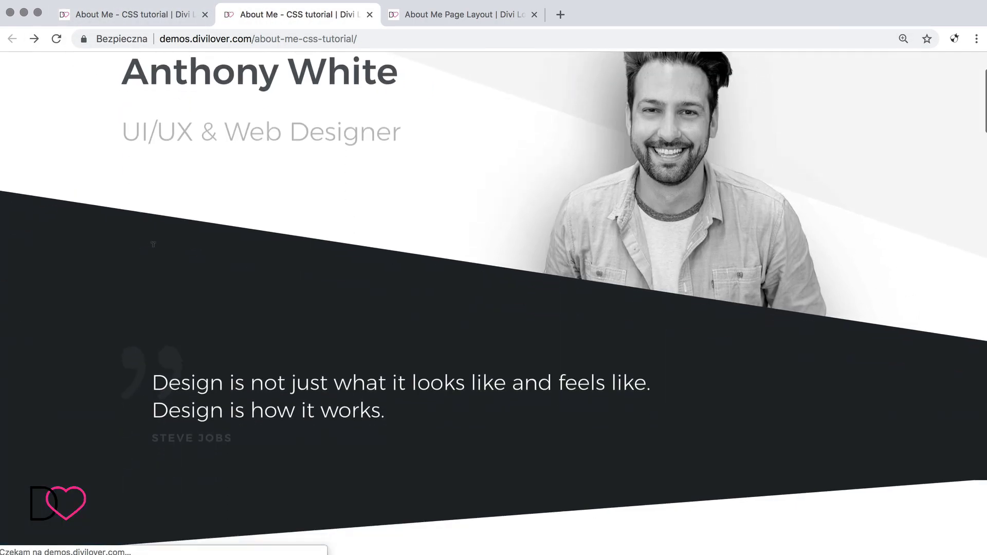
{"action": "scroll", "coordinate": [153, 248], "scroll_direction": "down", "scroll_amount": 15}
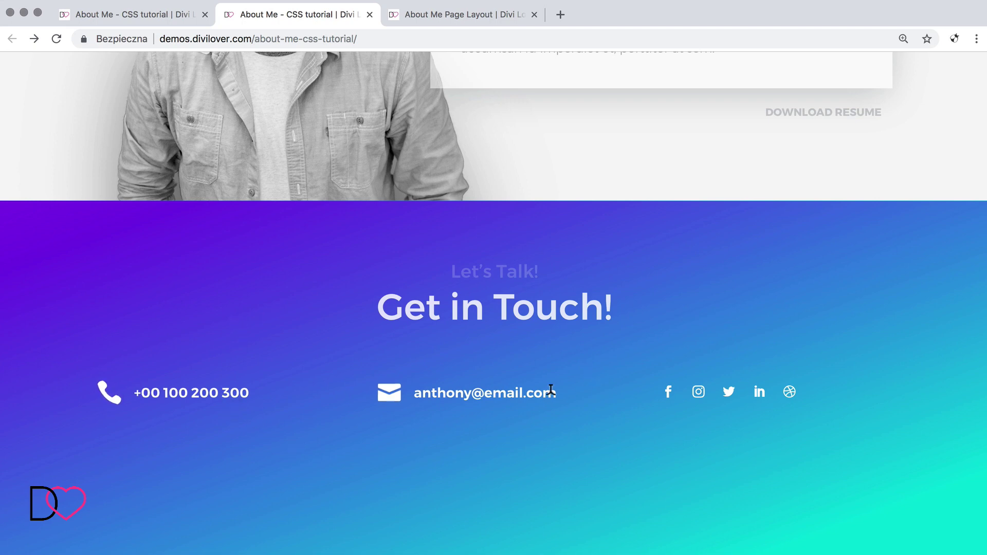
{"action": "right_click", "coordinate": [843, 222]}
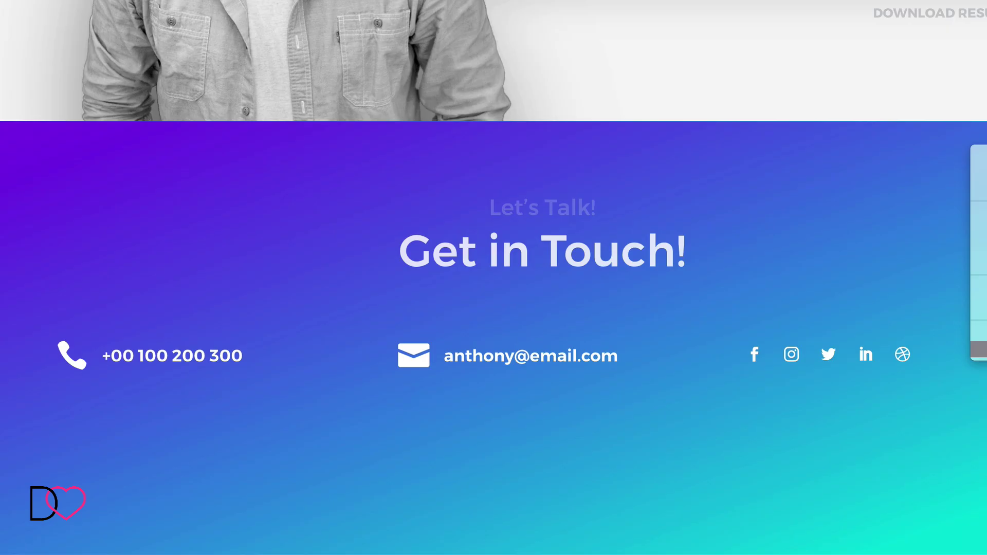
{"action": "left_click", "coordinate": [979, 349]}
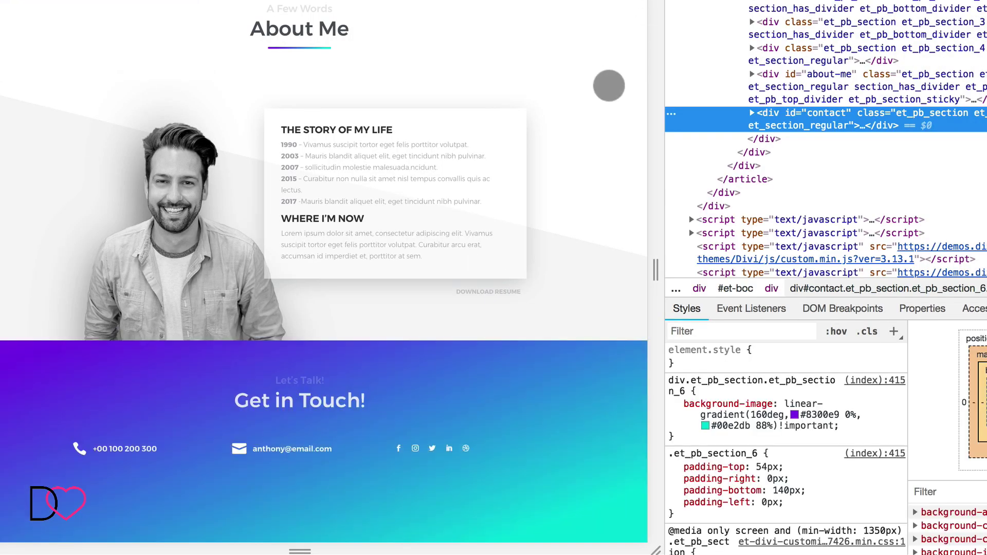
Step: Enlarge the DevTools responsive page preview
{"action": "left_click", "coordinate": [391, 34]}
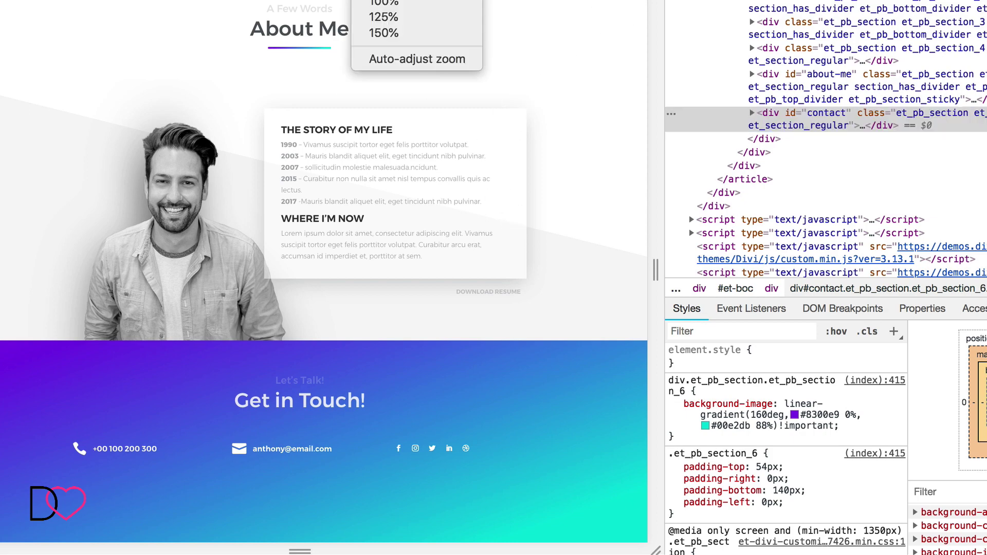
{"action": "left_click", "coordinate": [384, 6]}
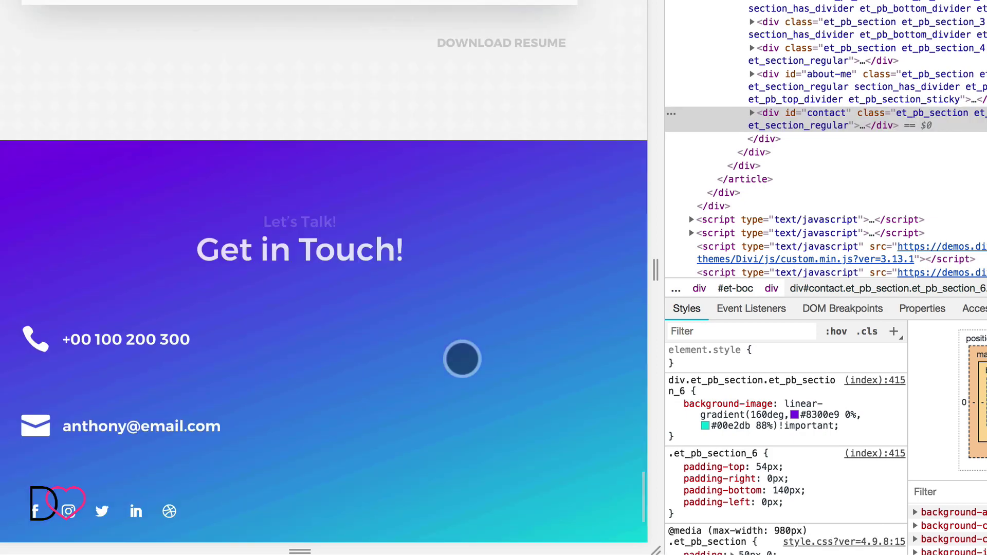
{"action": "scroll", "coordinate": [462, 359], "scroll_direction": "down", "scroll_amount": 3}
Step: Select the Facebook icon's ::before element and its 16px font-size rule selector
{"action": "key", "text": "ctrl+shift+c"}
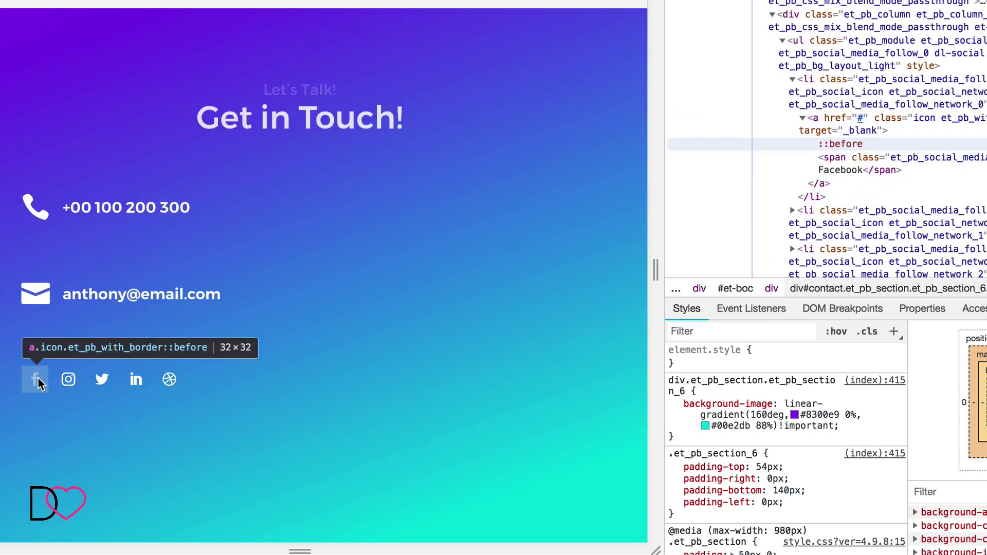
{"action": "left_click", "coordinate": [34, 379]}
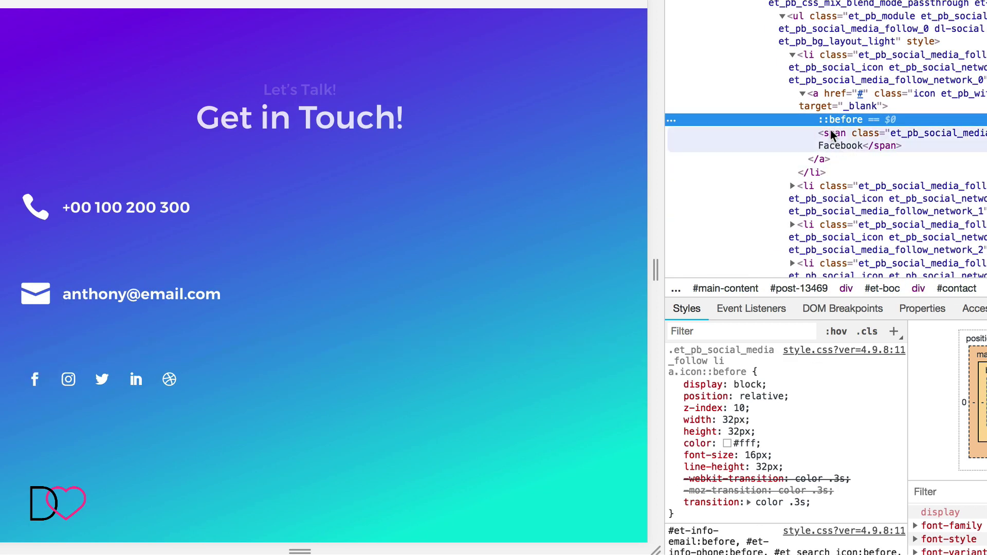
{"action": "left_click", "coordinate": [819, 95]}
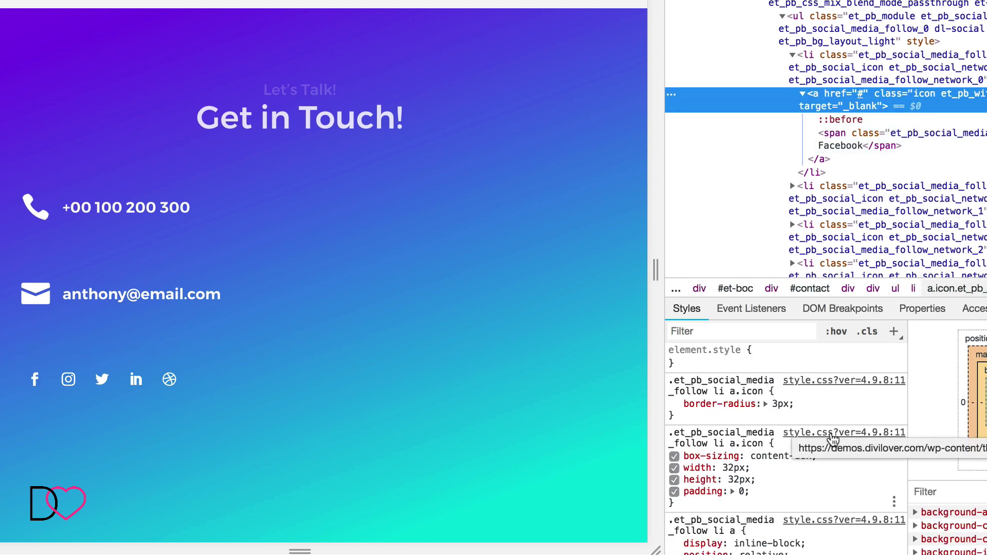
{"action": "scroll", "coordinate": [856, 464], "scroll_direction": "down", "scroll_amount": 5}
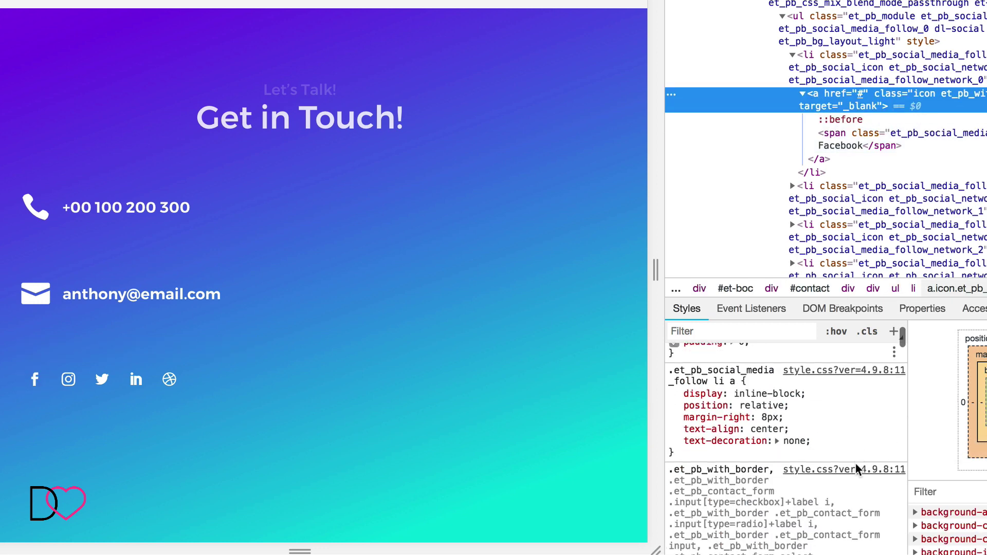
{"action": "scroll", "coordinate": [856, 464], "scroll_direction": "up", "scroll_amount": 4}
{"action": "scroll", "coordinate": [857, 466], "scroll_direction": "up", "scroll_amount": 1}
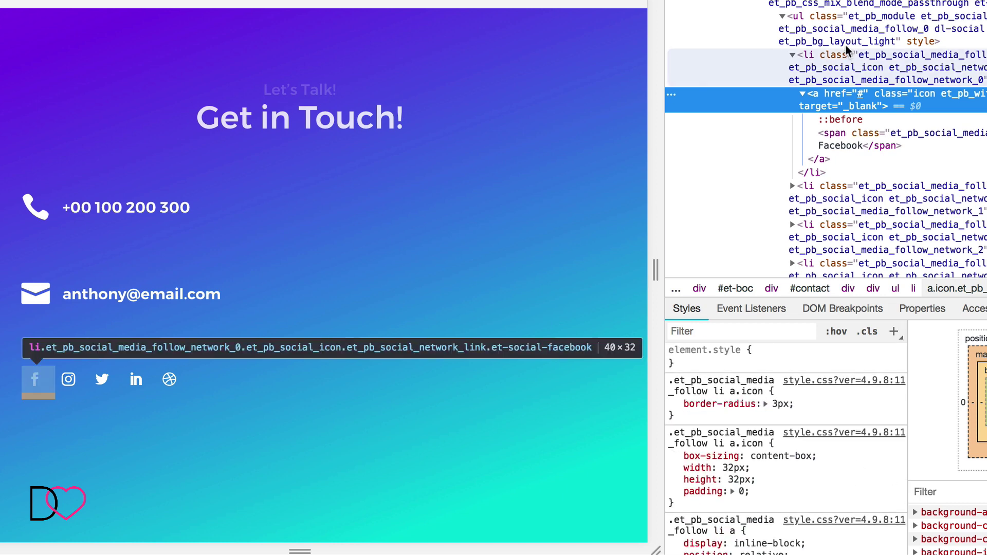
{"action": "left_click", "coordinate": [837, 121]}
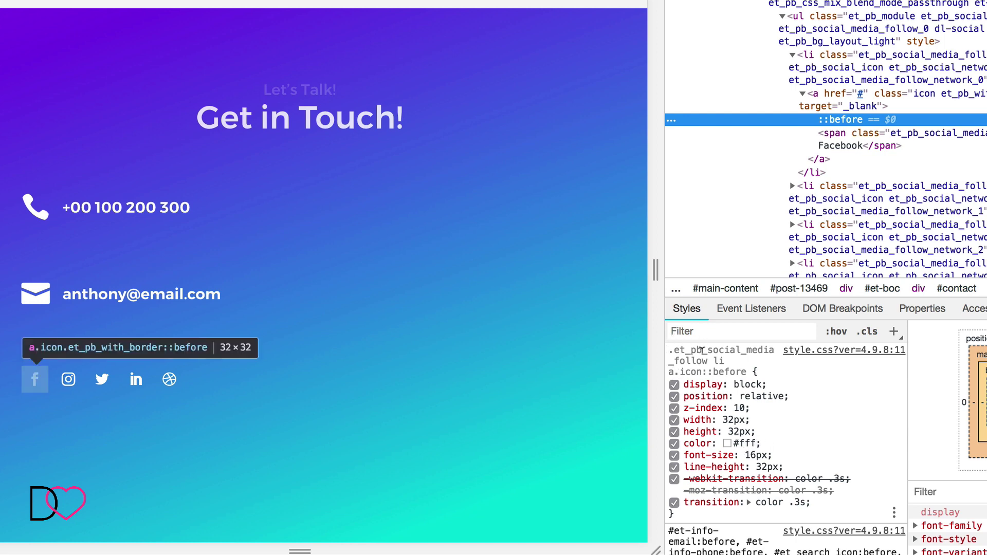
{"action": "left_click", "coordinate": [700, 371]}
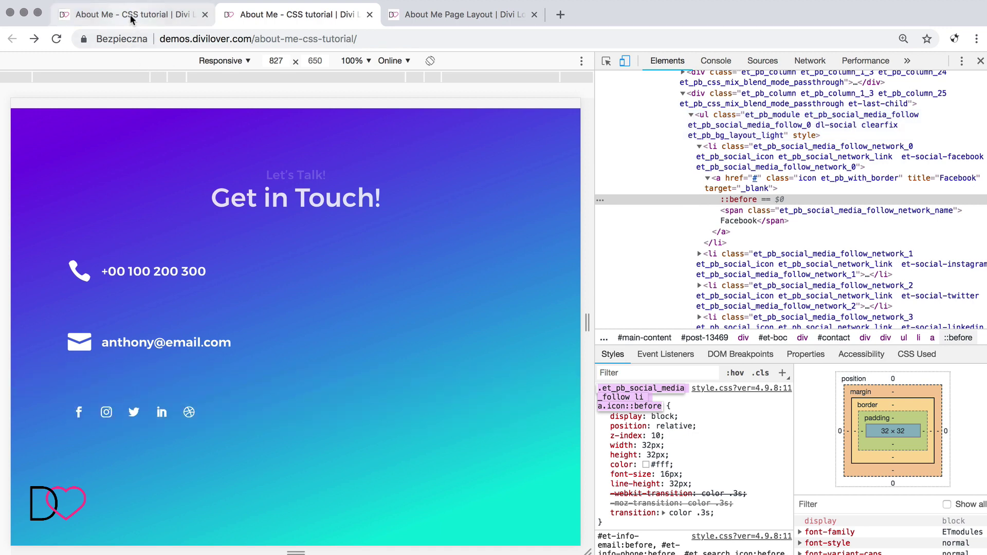
Step: Append a .dl-social li a.icon::before rule with font-size:30px to the page Custom CSS
{"action": "left_click", "coordinate": [131, 19]}
{"action": "scroll", "coordinate": [97, 411], "scroll_direction": "down", "scroll_amount": 3}
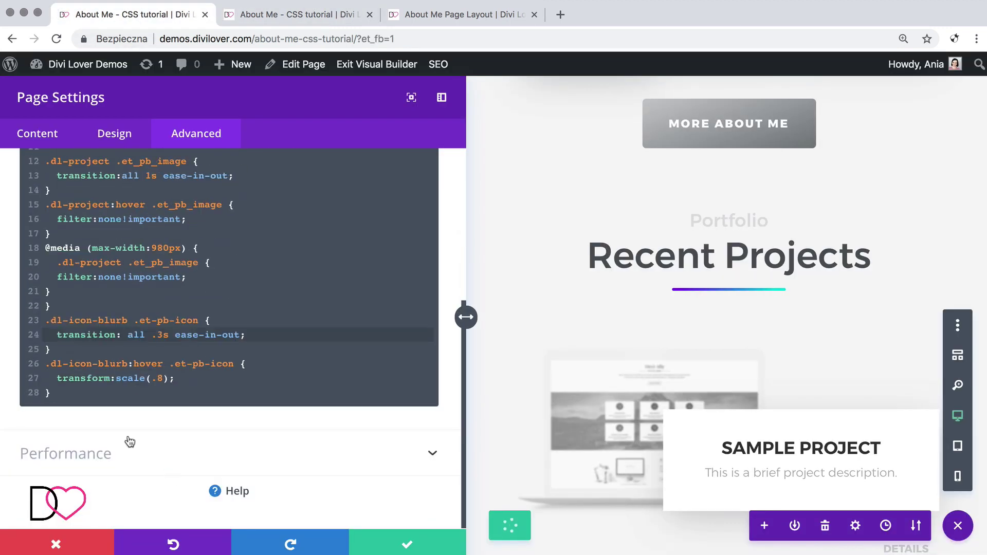
{"action": "left_click", "coordinate": [97, 396]}
{"action": "key", "text": "Return"}
{"action": "key", "text": "Return"}
{"action": "key", "text": "super+v"}
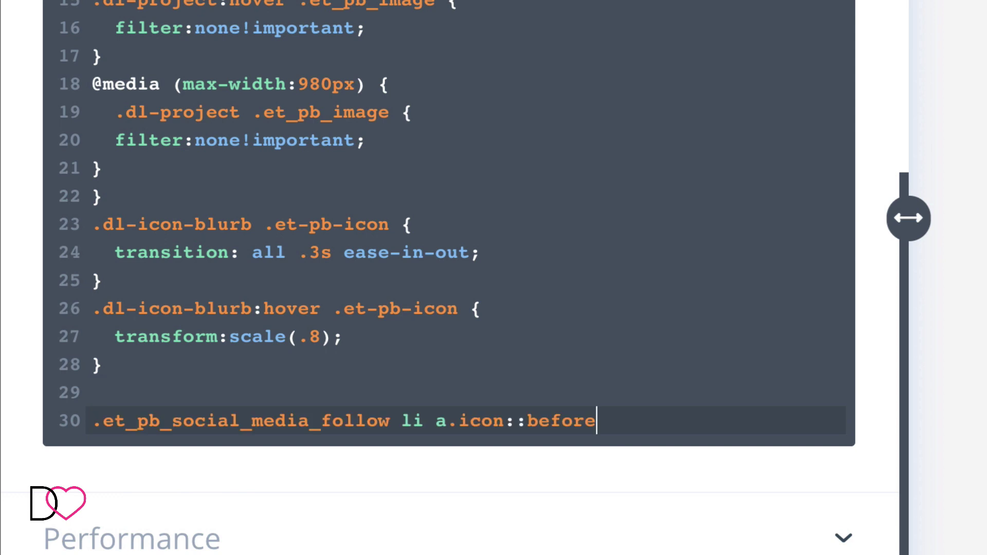
{"action": "left_click_drag", "start_coordinate": [389, 427], "coordinate": [102, 432]}
{"action": "type", "text": "dl-soc"}
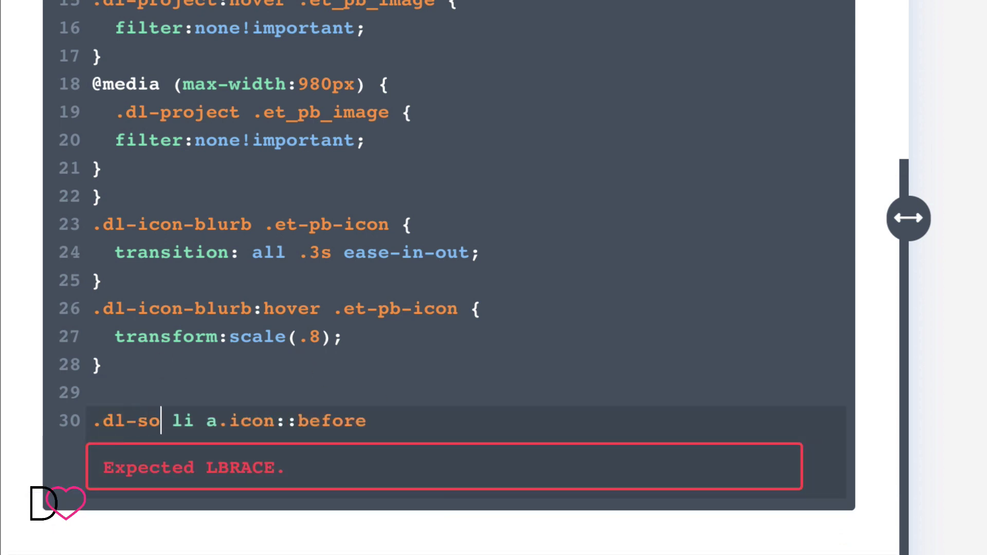
{"action": "type", "text": "ial"}
{"action": "left_click", "coordinate": [412, 421]}
{"action": "type", "text": "{"}
{"action": "key", "text": "Return"}
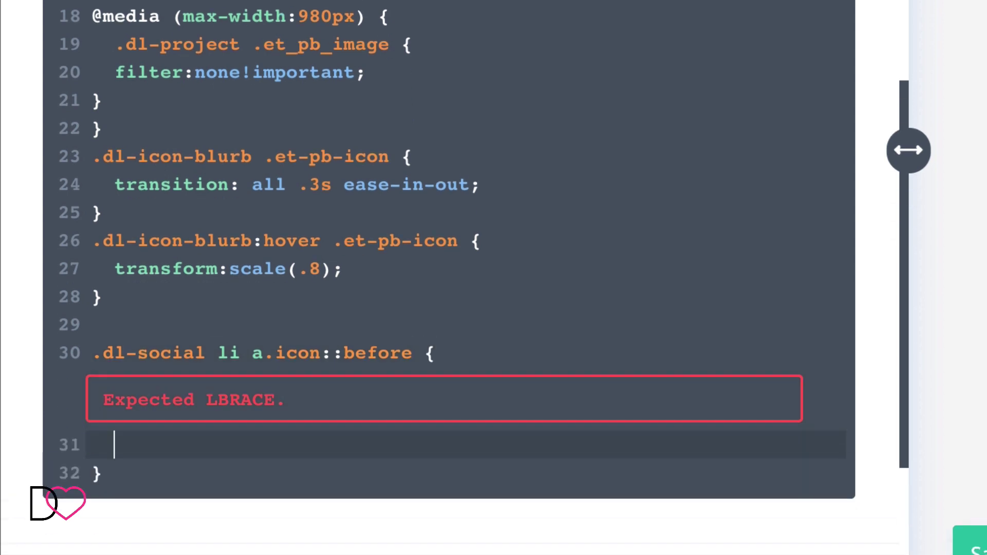
{"action": "type", "text": "font-size:"}
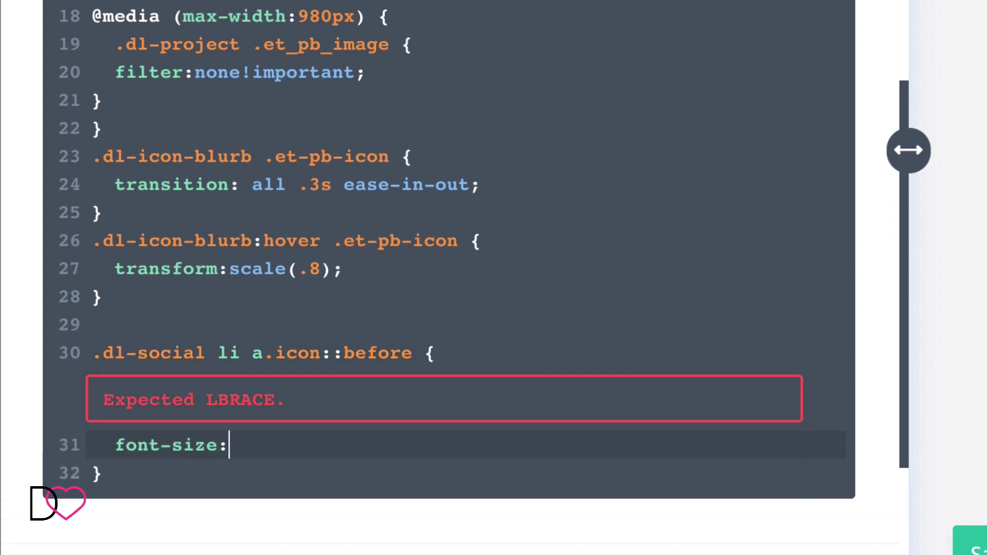
{"action": "type", "text": "30px;"}
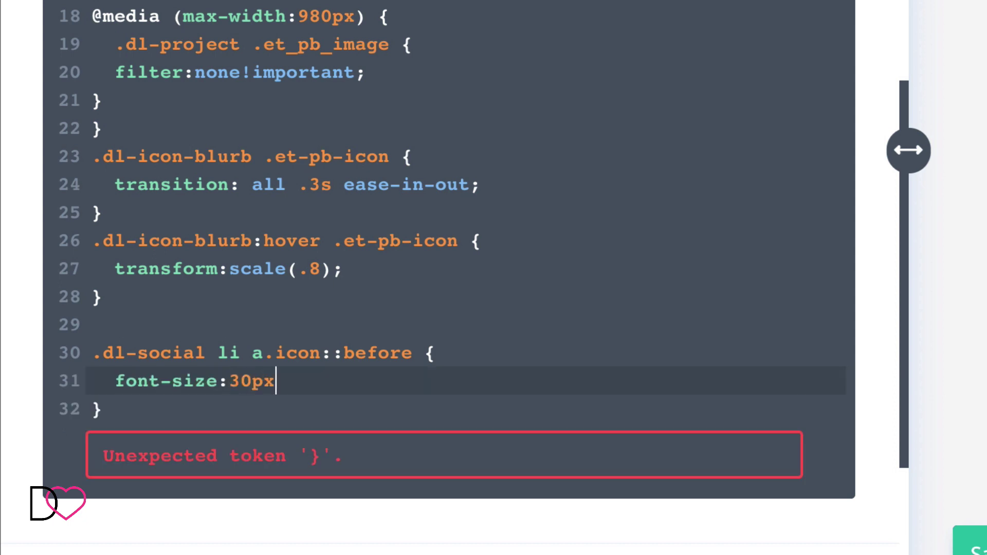
{"action": "left_click", "coordinate": [331, 403]}
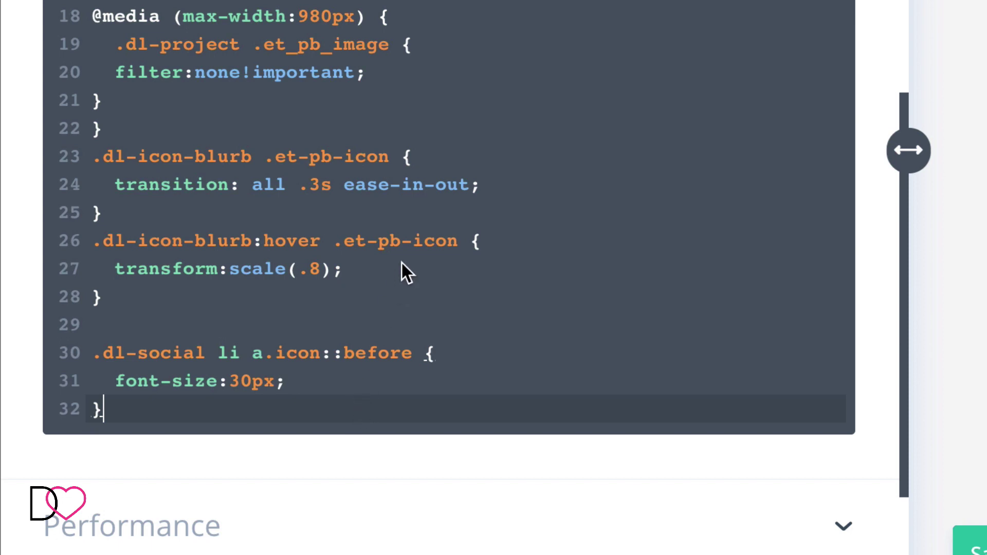
Step: Add transition: all .3s ease-in-out to the .dl-social icon rule
{"action": "left_click_drag", "start_coordinate": [496, 186], "coordinate": [497, 166]}
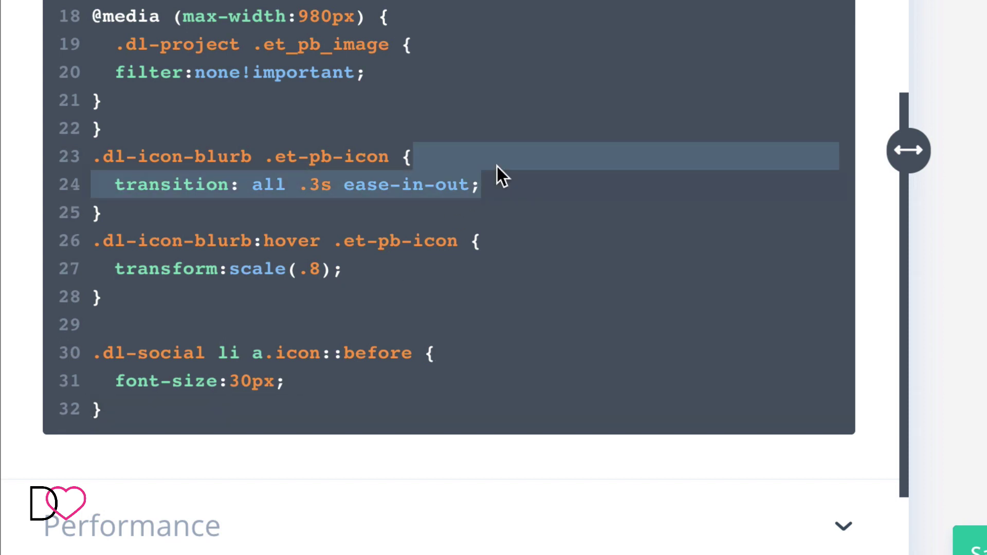
{"action": "key", "text": "ctrl+c"}
{"action": "left_click", "coordinate": [299, 381]}
{"action": "key", "text": "ctrl+v"}
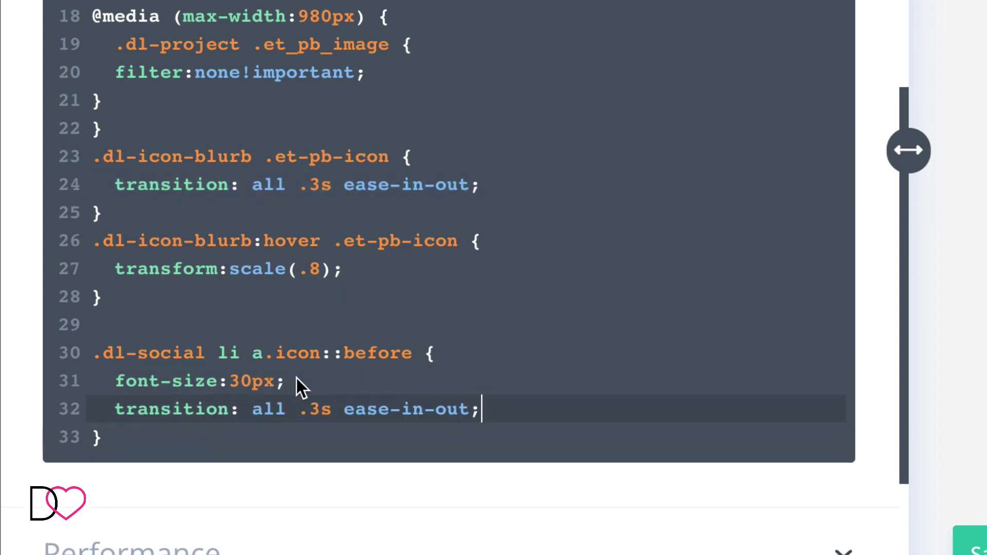
{"action": "left_click", "coordinate": [129, 438]}
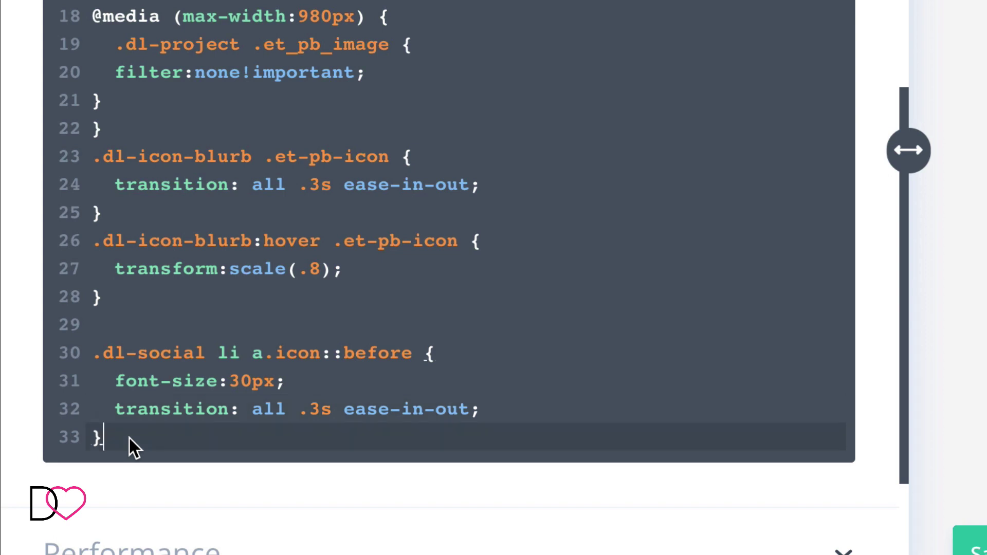
Step: Add a .dl-social li a.icon:hover::before rule with transform:scale(.8)
{"action": "left_click_drag", "start_coordinate": [105, 351], "coordinate": [414, 356]}
{"action": "left_click", "coordinate": [203, 430]}
{"action": "key", "text": "Return"}
{"action": "key", "text": "Return"}
{"action": "key", "text": "ctrl+v"}
{"action": "left_click", "coordinate": [326, 430]}
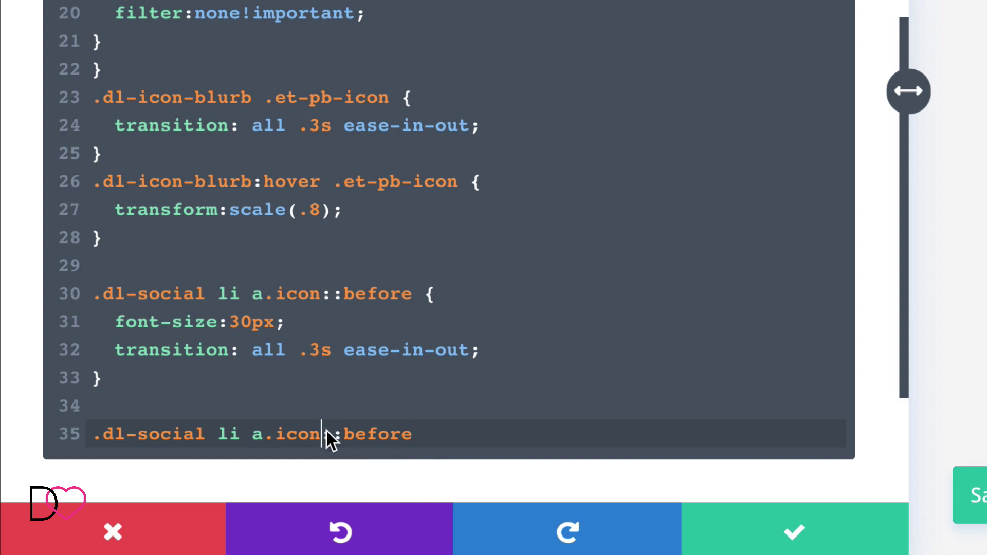
{"action": "type", "text": ":hover:"}
{"action": "left_click", "coordinate": [481, 434]}
{"action": "type", "text": "{"}
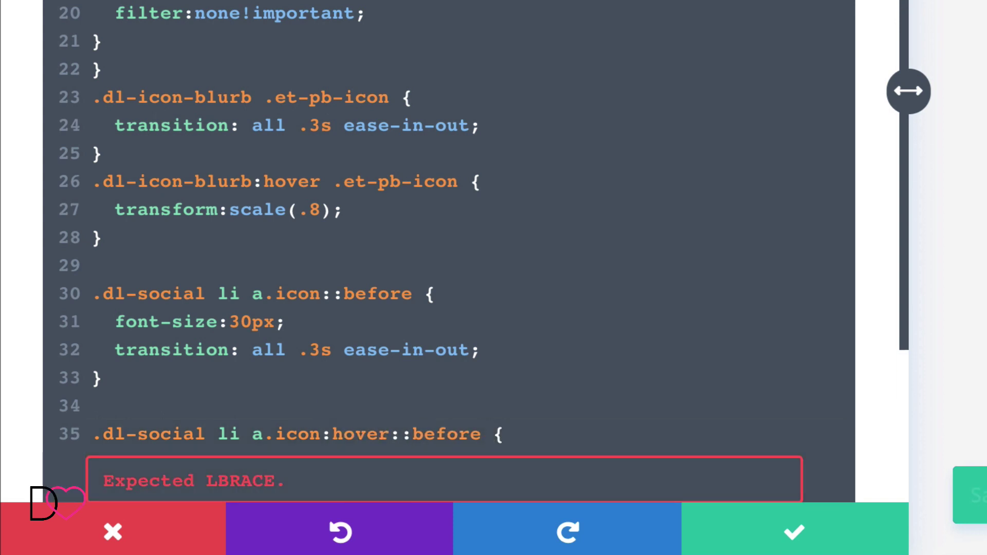
{"action": "key", "text": "Return"}
{"action": "scroll", "coordinate": [370, 347], "scroll_direction": "down", "scroll_amount": 5}
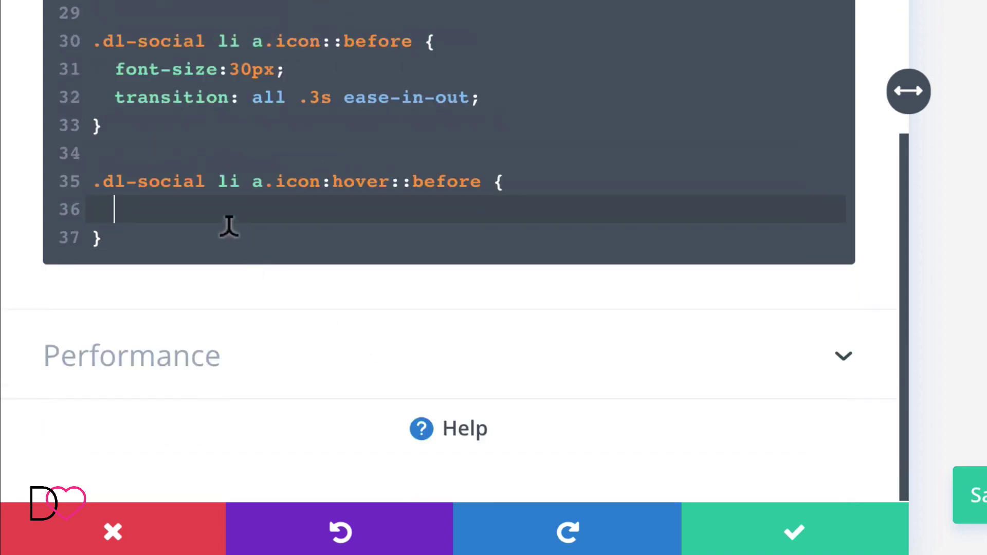
{"action": "type", "text": "transform:scale(0.8);"}
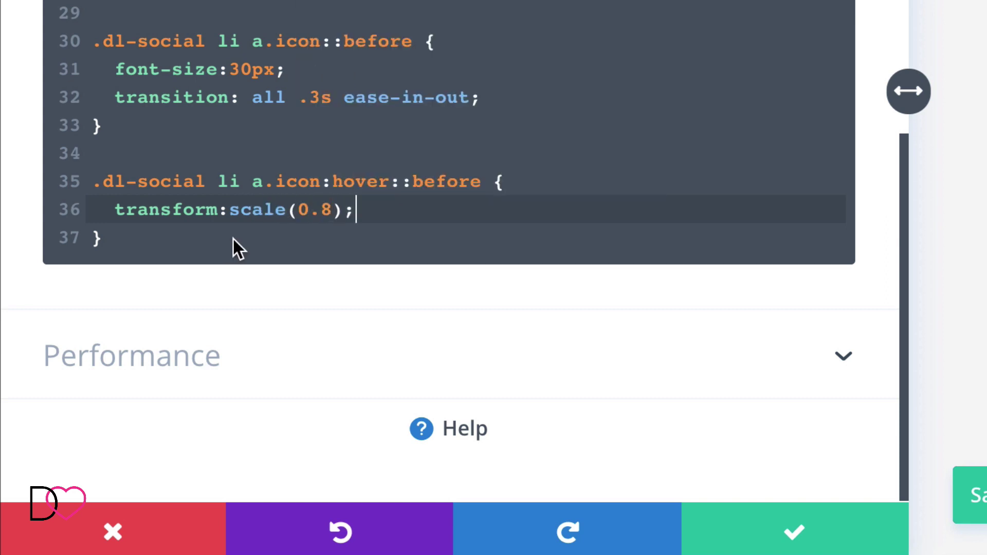
{"action": "left_click", "coordinate": [311, 212]}
{"action": "key", "text": "BackSpace"}
{"action": "left_click", "coordinate": [342, 209]}
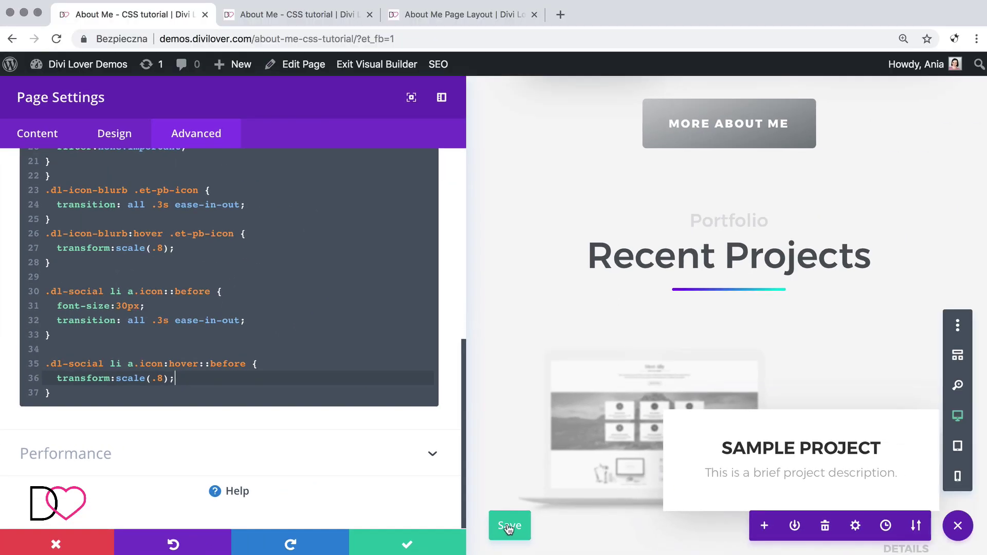
Step: Save the page CSS and reload the live About Me page
{"action": "left_click", "coordinate": [509, 528]}
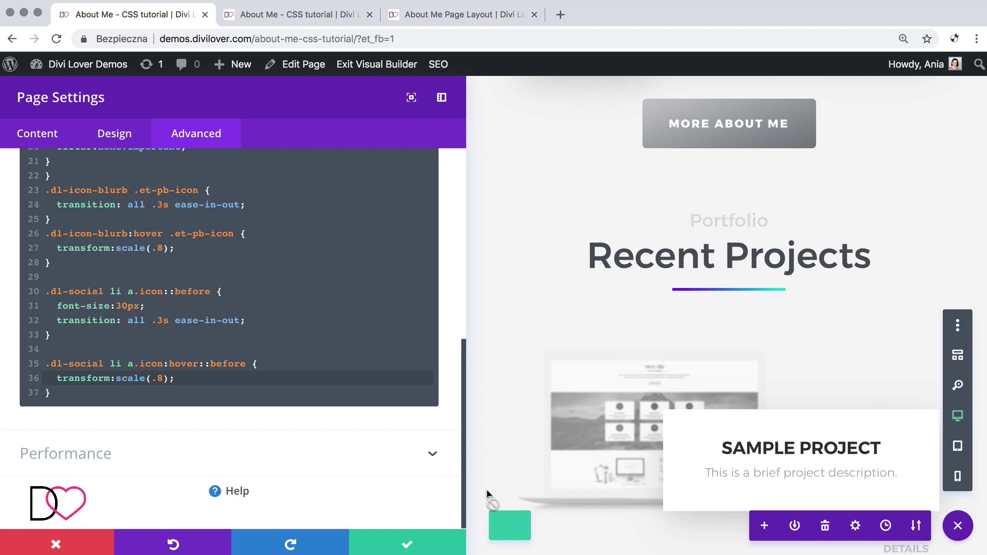
{"action": "left_click", "coordinate": [294, 20]}
{"action": "left_click", "coordinate": [56, 38]}
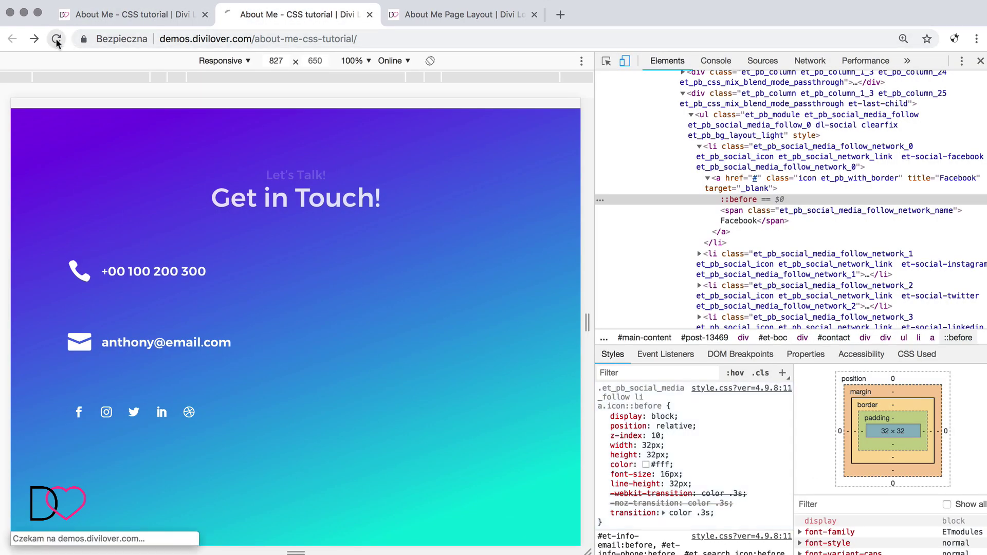
Step: Close developer tools and scroll through the page to check the larger social icons
{"action": "left_click", "coordinate": [981, 61]}
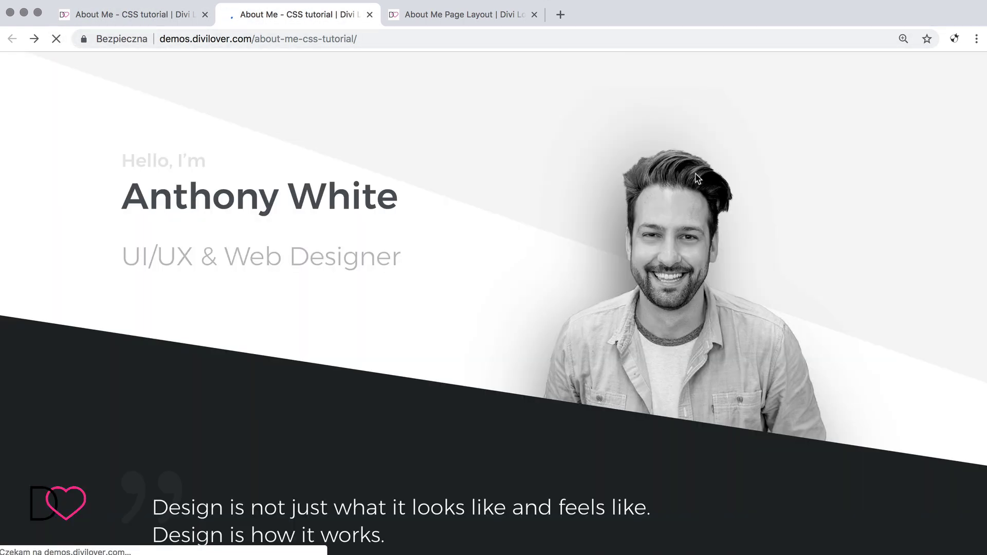
{"action": "scroll", "coordinate": [696, 174], "scroll_direction": "down", "scroll_amount": 15}
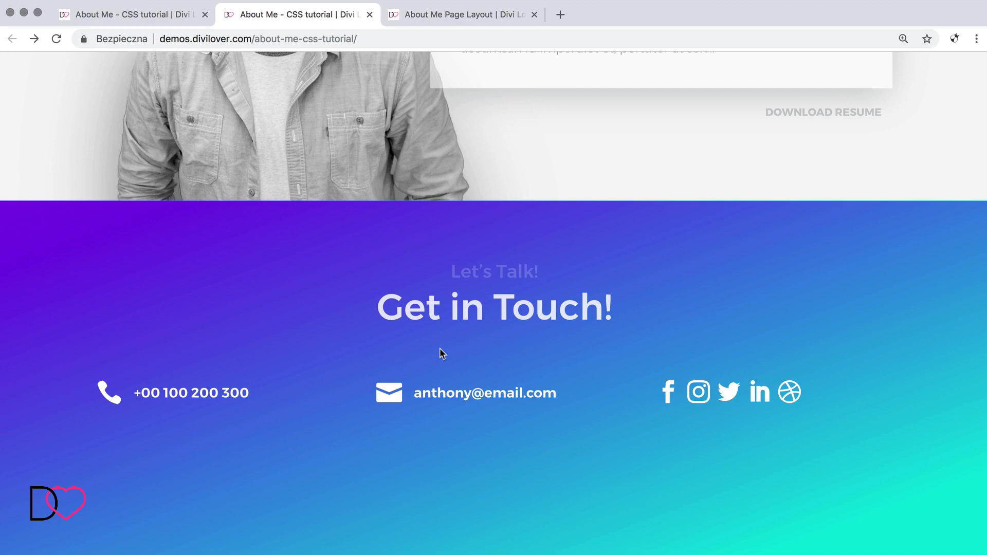
{"action": "scroll", "coordinate": [440, 350], "scroll_direction": "up", "scroll_amount": 10}
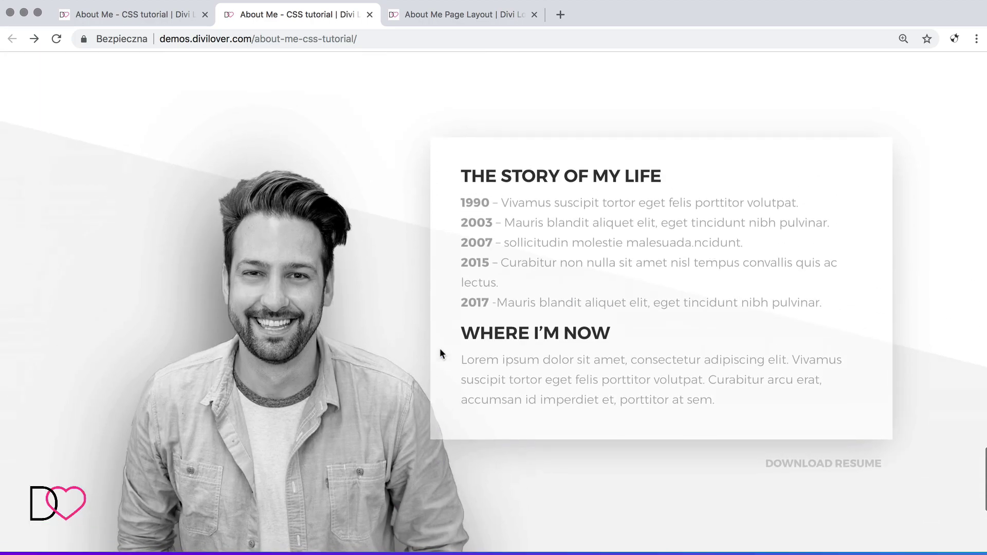
{"action": "scroll", "coordinate": [440, 349], "scroll_direction": "up", "scroll_amount": 15}
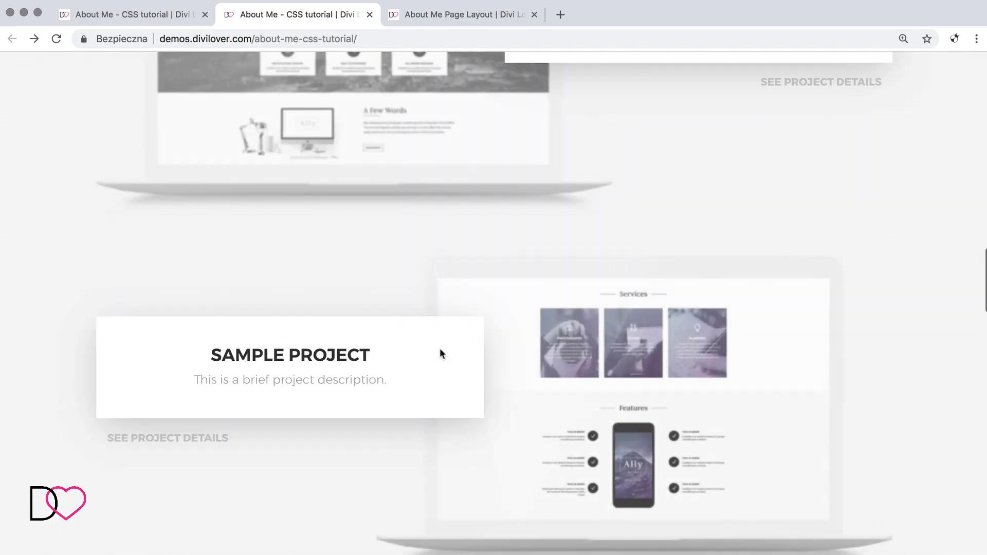
{"action": "scroll", "coordinate": [440, 352], "scroll_direction": "up", "scroll_amount": 10}
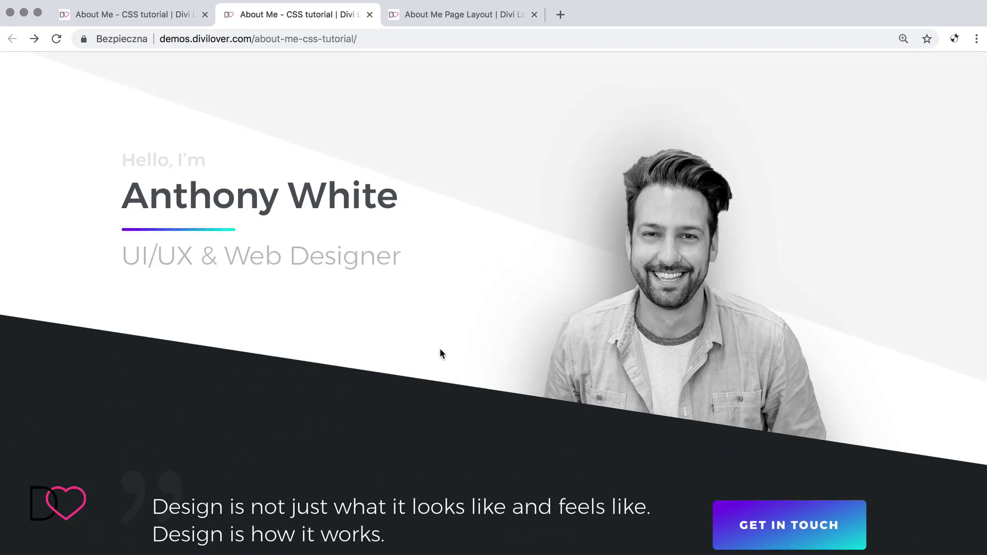